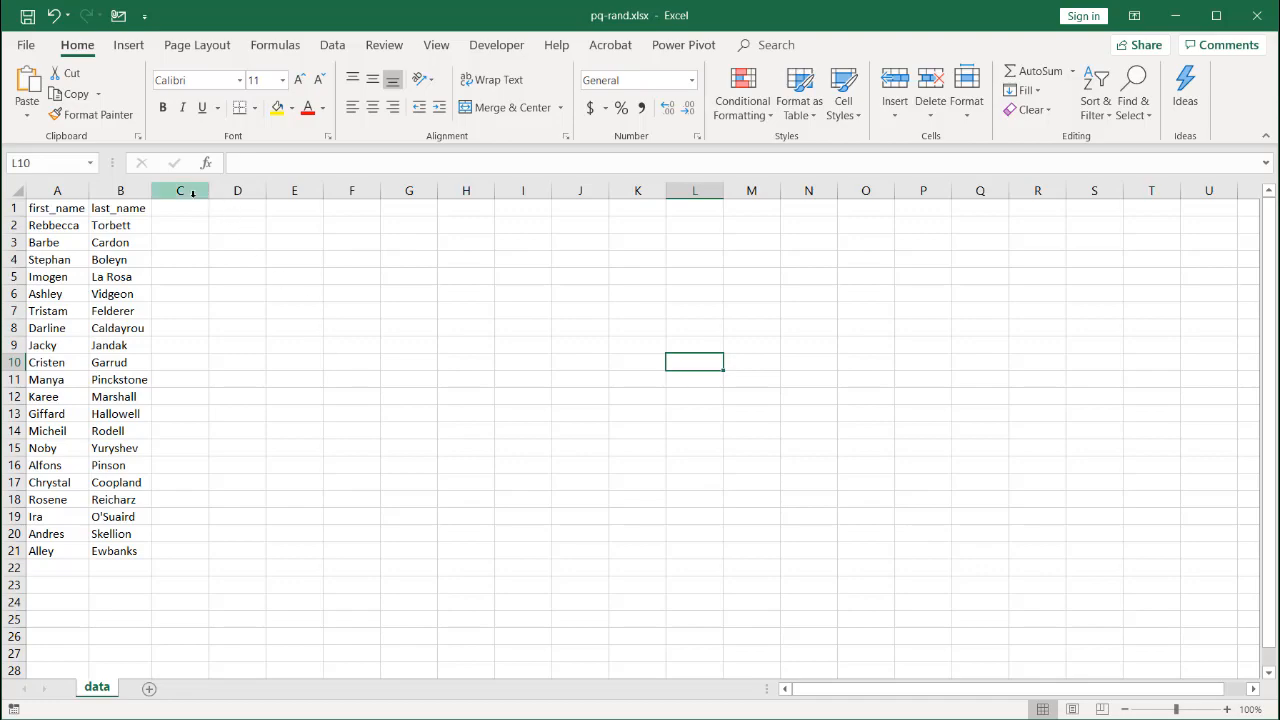
Enter the column headers RAND in cell C1 and RANDBETWEEN in cell D1
left_click(185, 207)
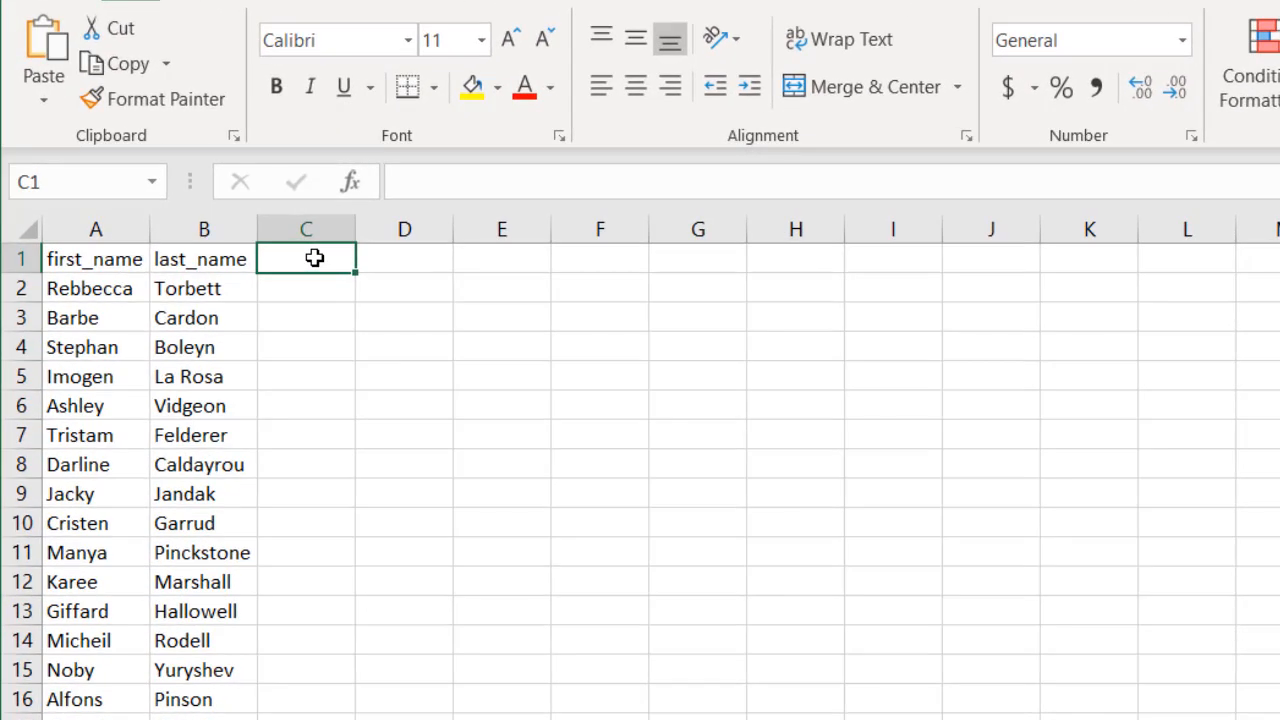
type("RAND")
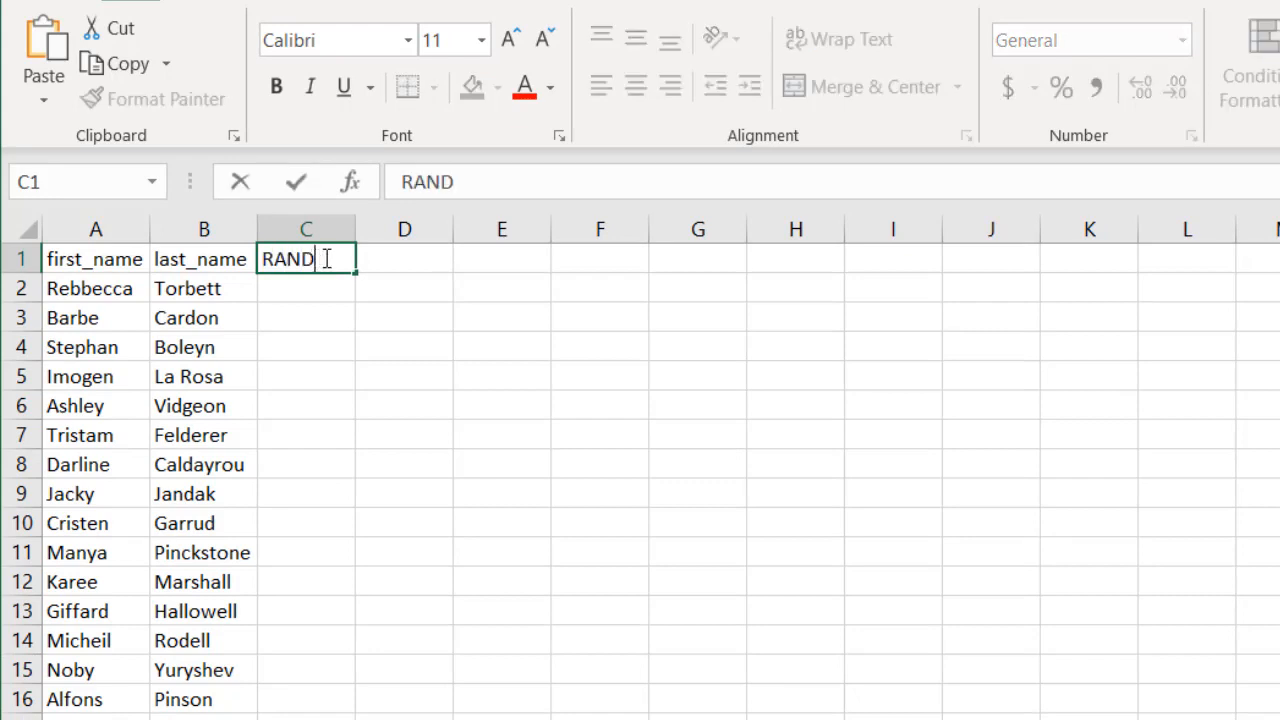
left_click(409, 260)
type("RANDB")
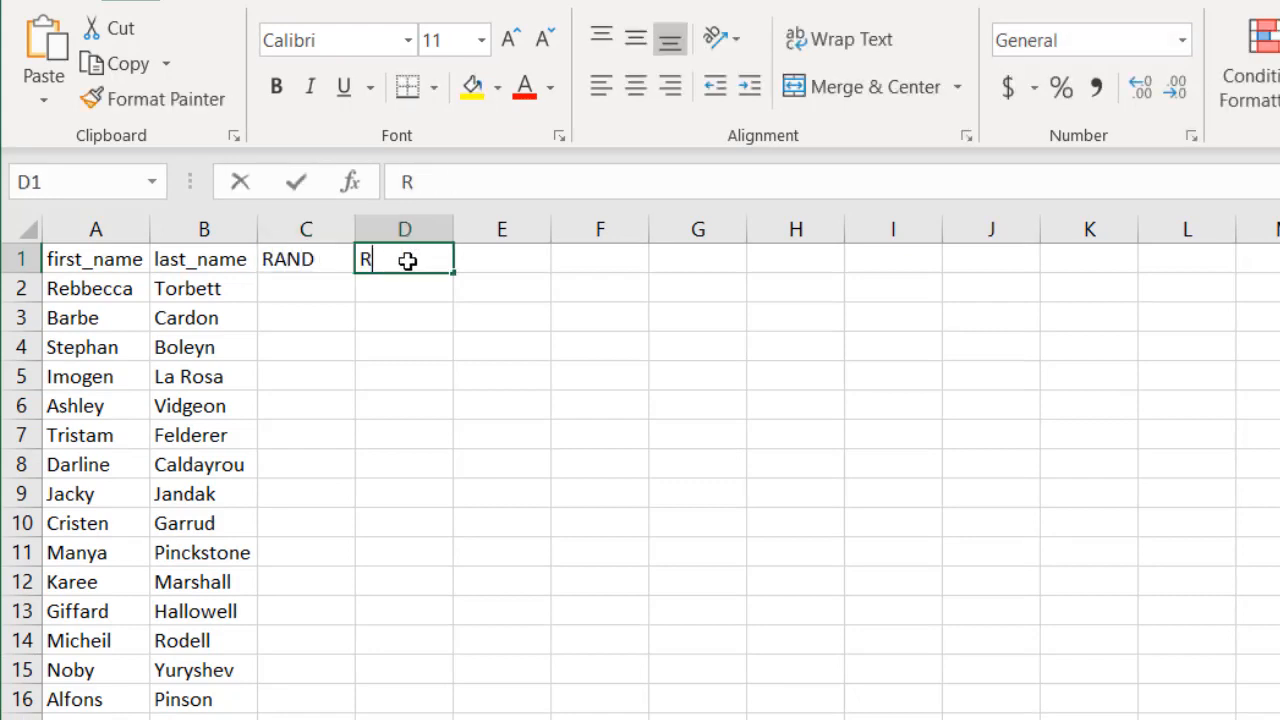
type("ETWWEN")
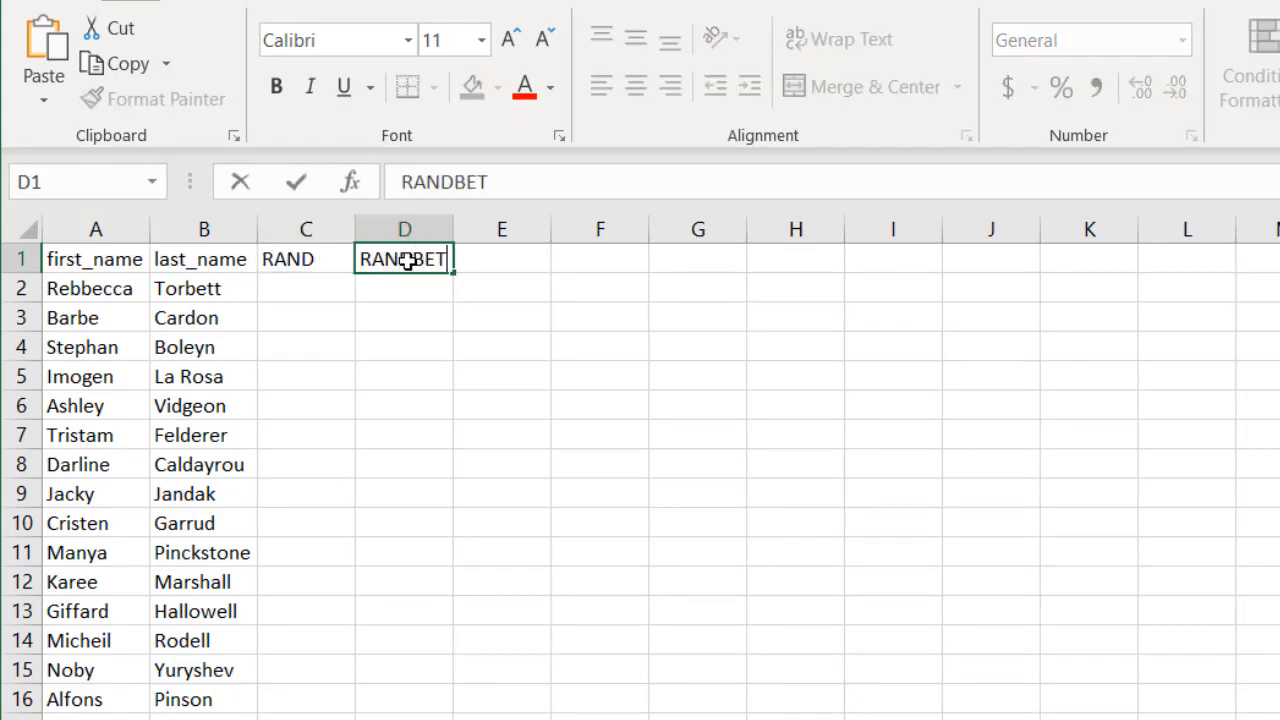
key("BackSpace")
key("BackSpace")
key("BackSpace")
type("EEN")
key("Return")
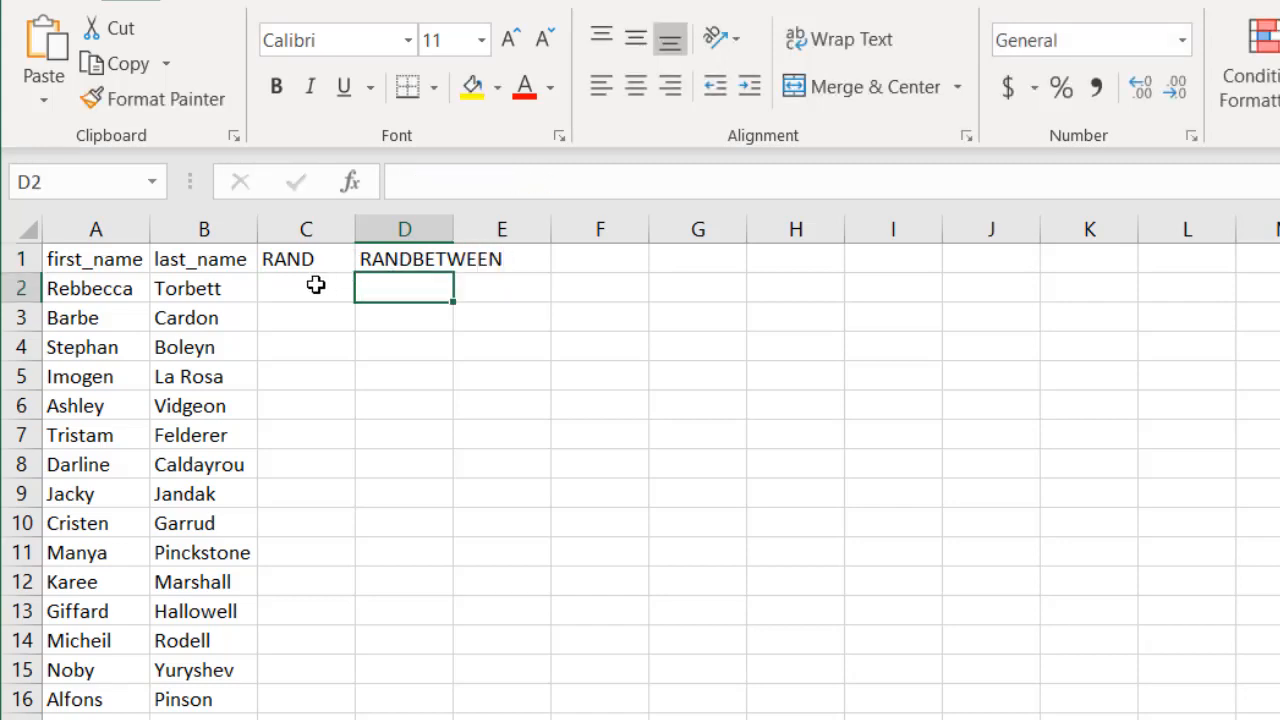
Enter the formula =RAND() in cell C2 and fill it down alongside all the names
left_click(311, 287)
type("rand")
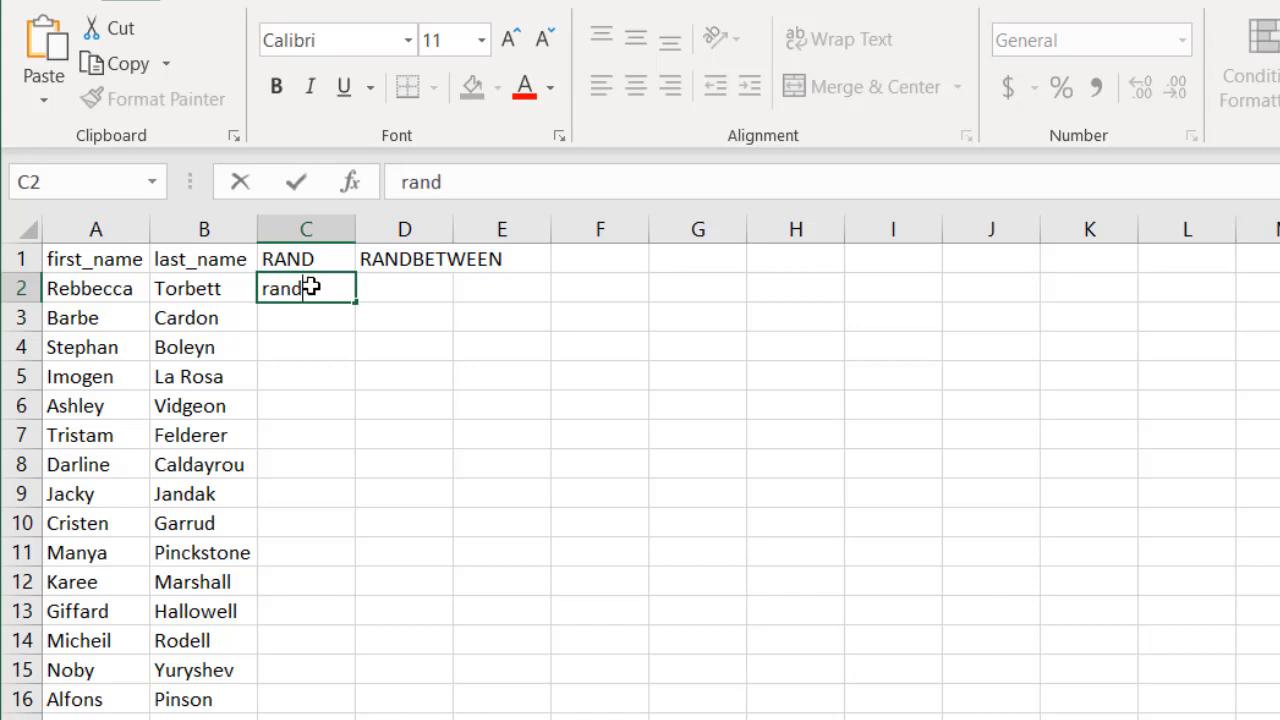
key("BackSpace")
key("BackSpace")
key("BackSpace")
key("BackSpace")
type("=")
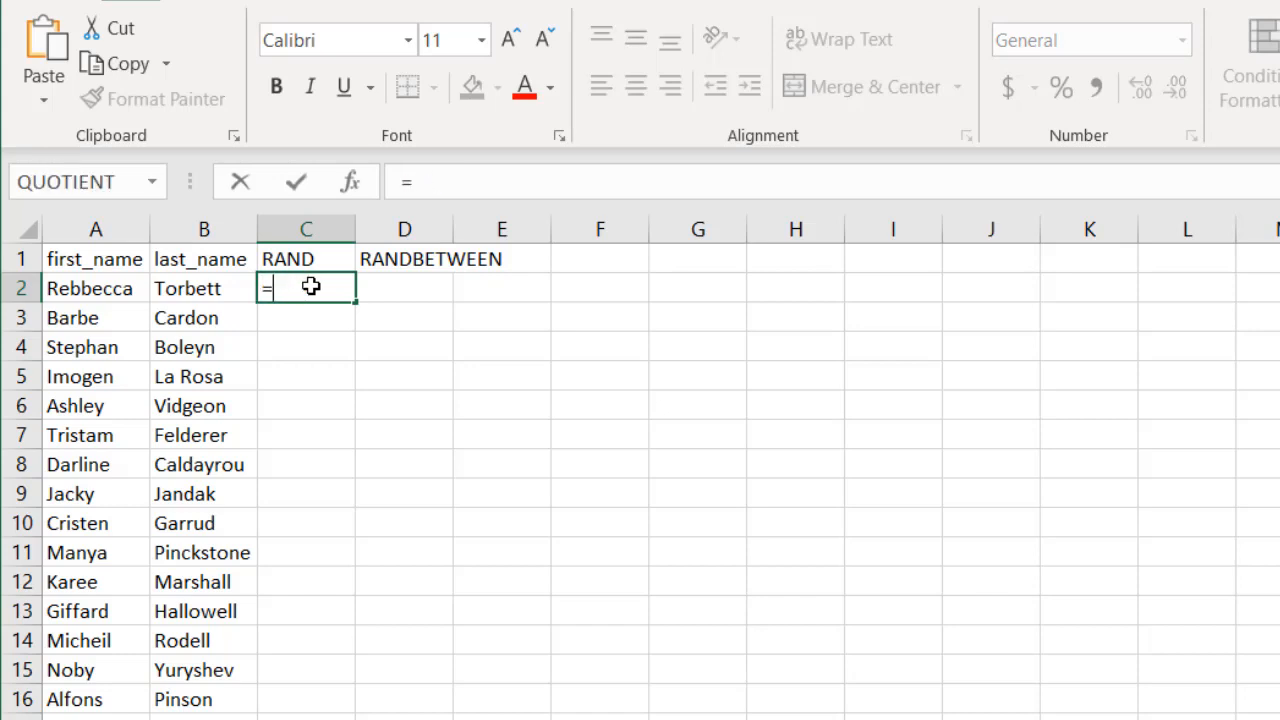
type("rand")
key("Tab")
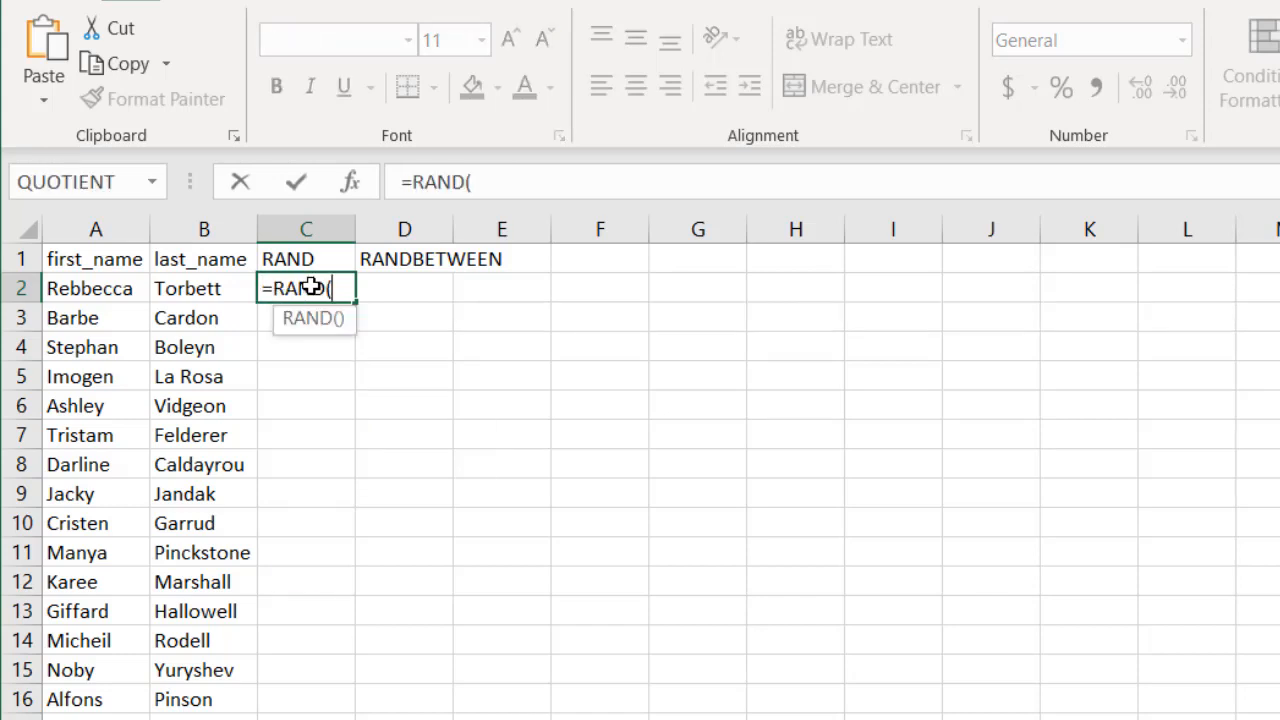
type(")")
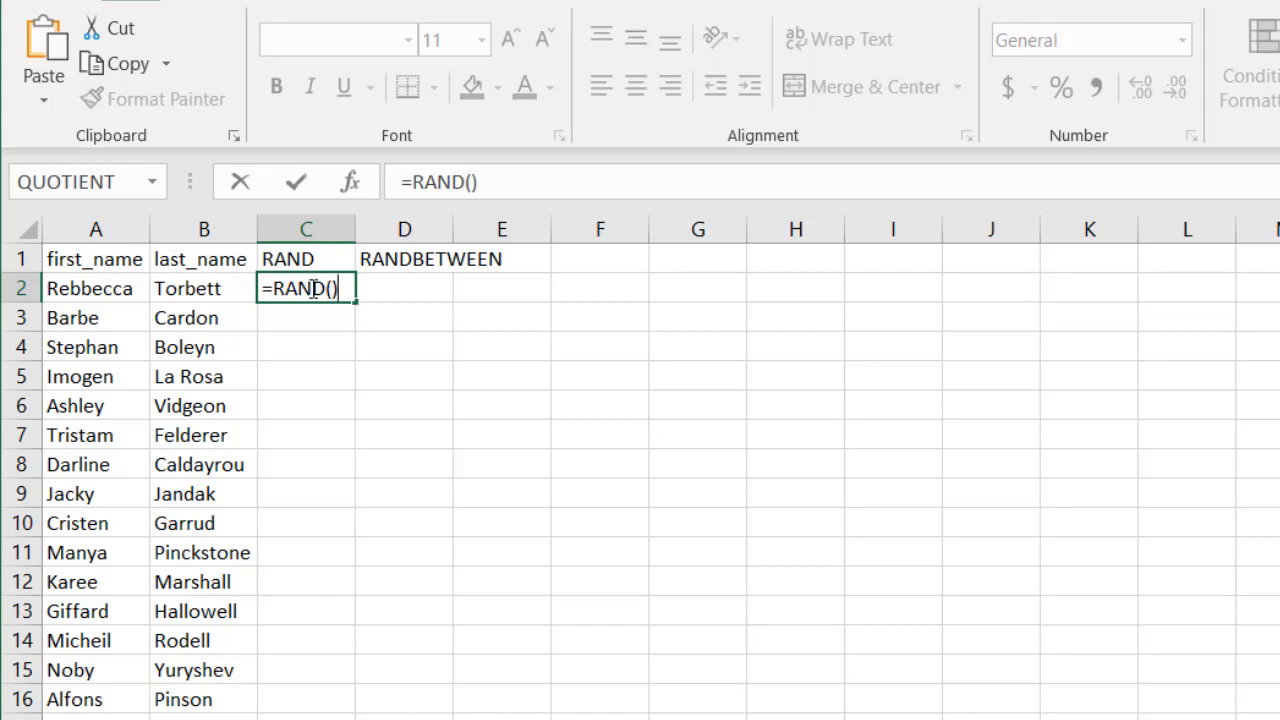
key("Return")
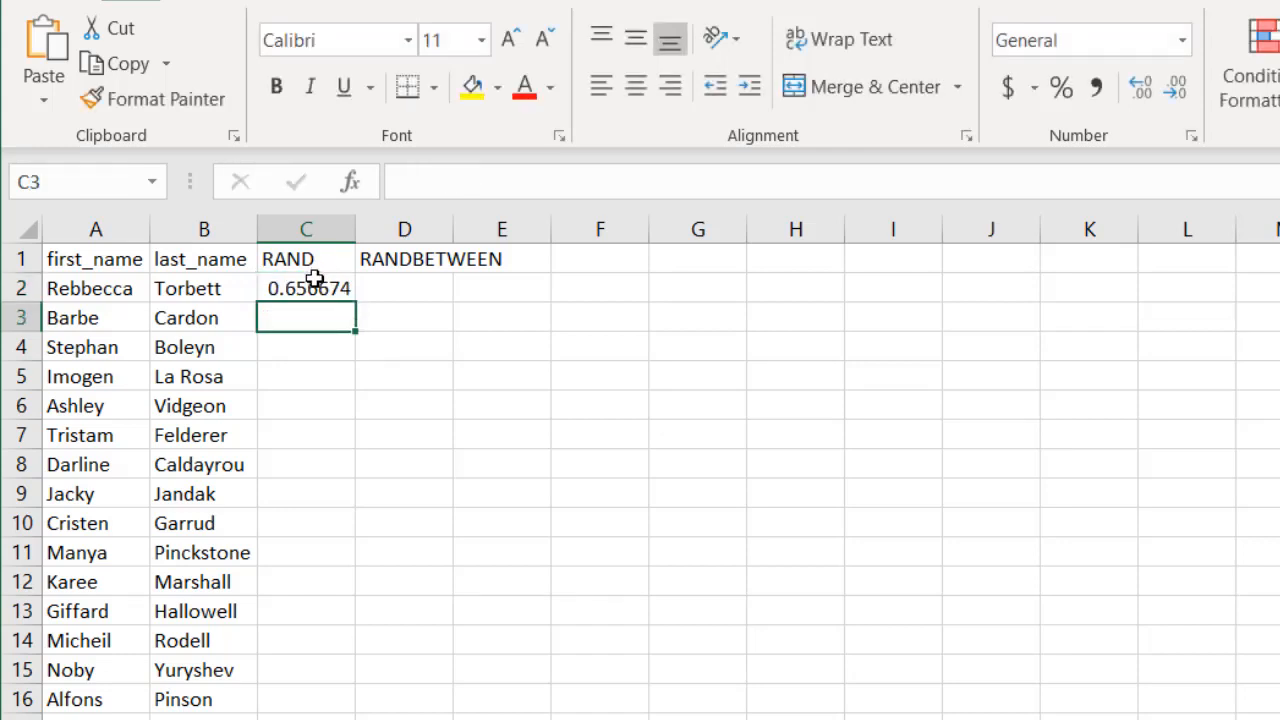
left_click(314, 287)
double_click(361, 308)
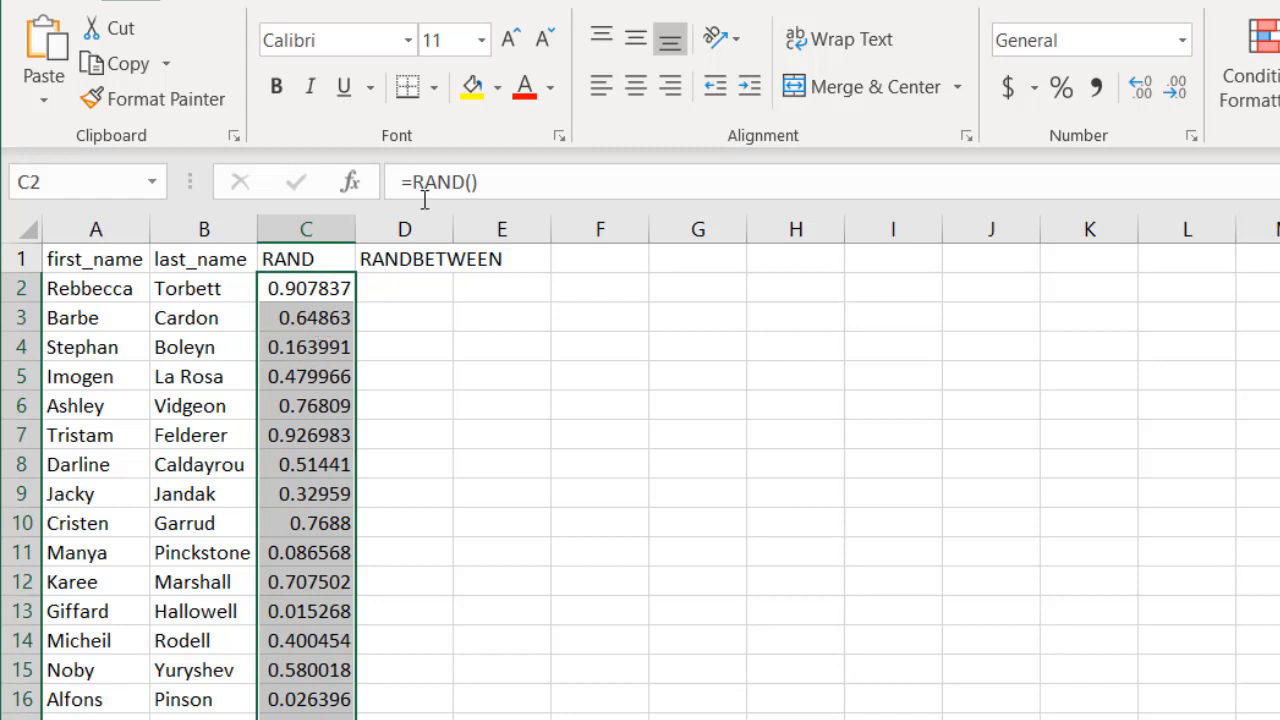
Enter the formula =RANDBETWEEN(1,2) in cell D2 and fill it down alongside all the names
left_click(413, 287)
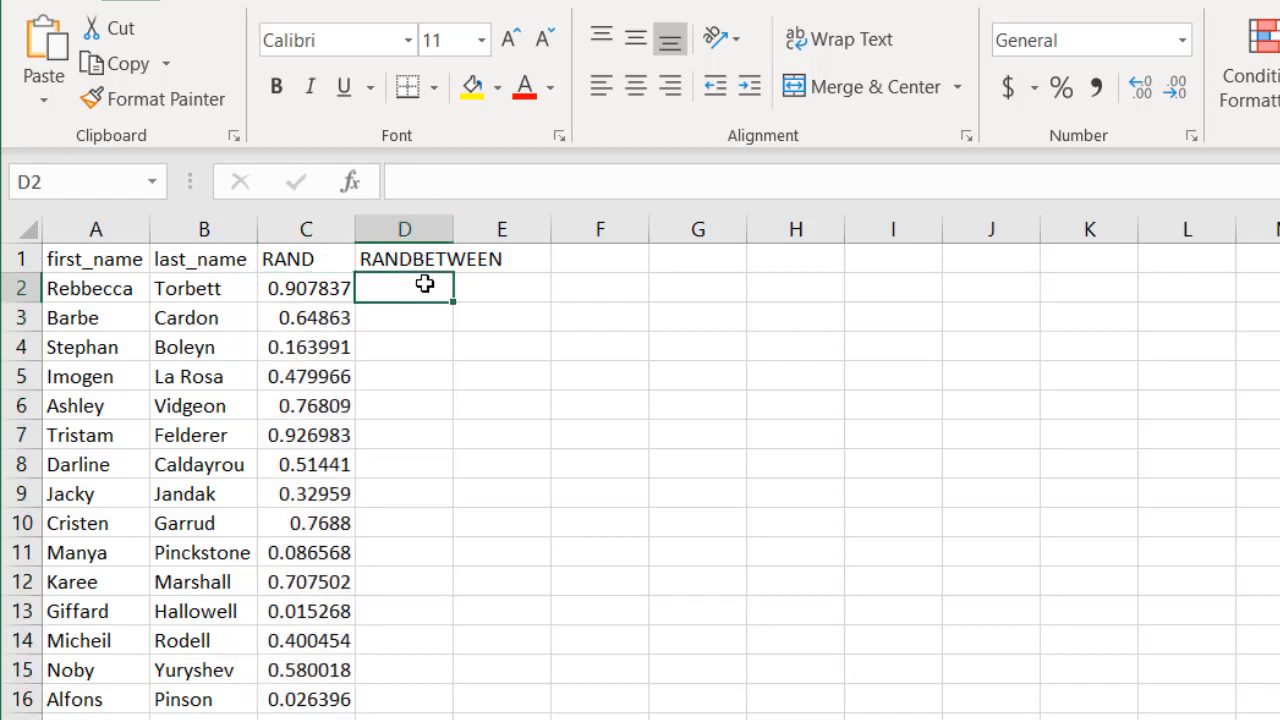
type("=ran")
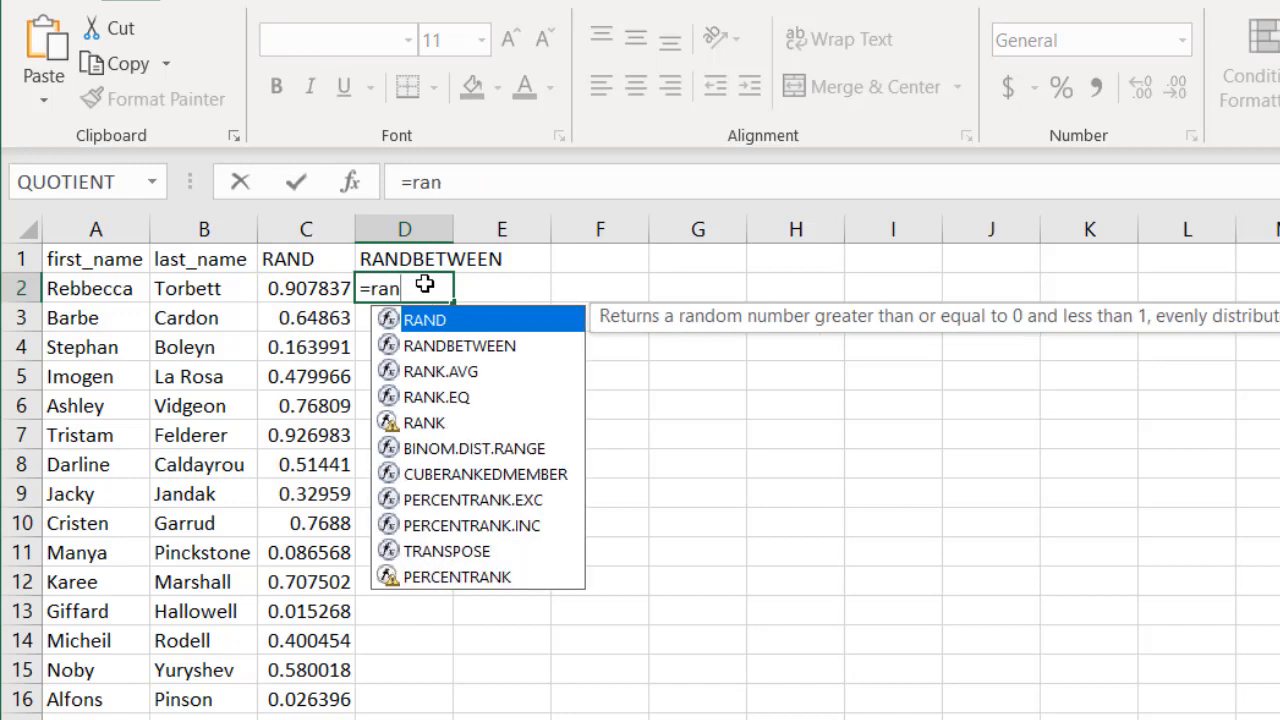
double_click(478, 352)
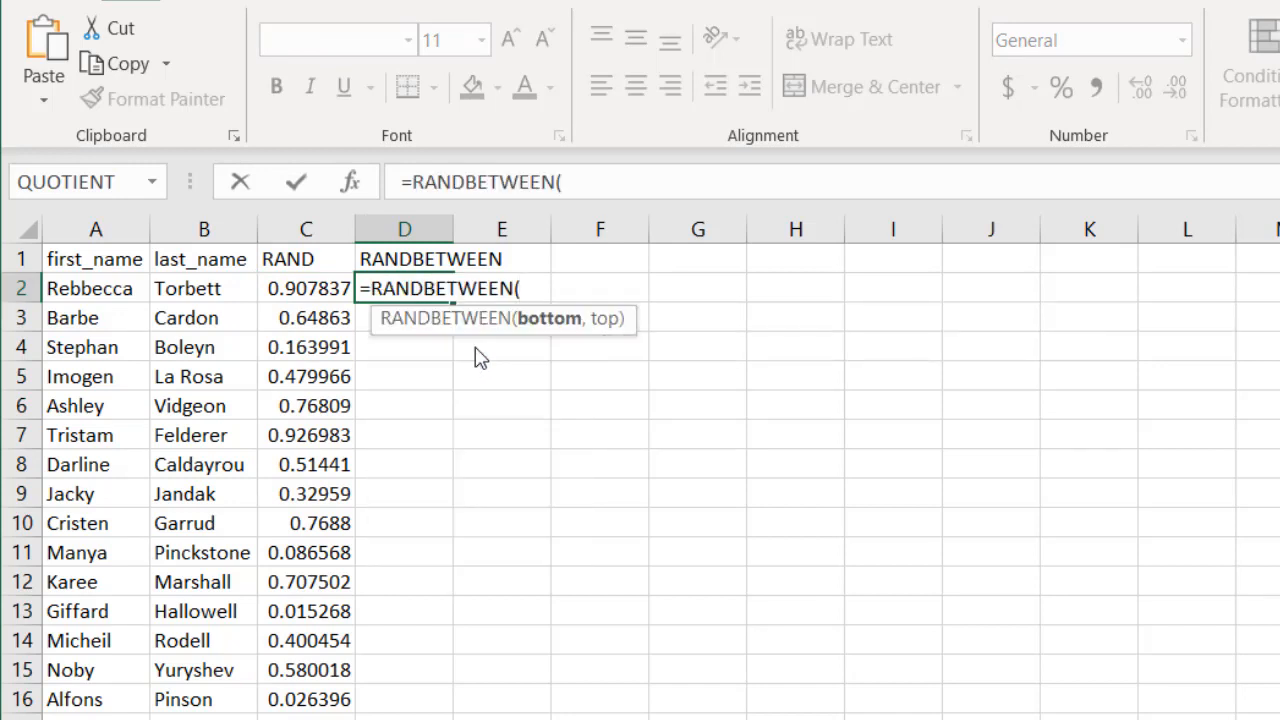
type("1,2)")
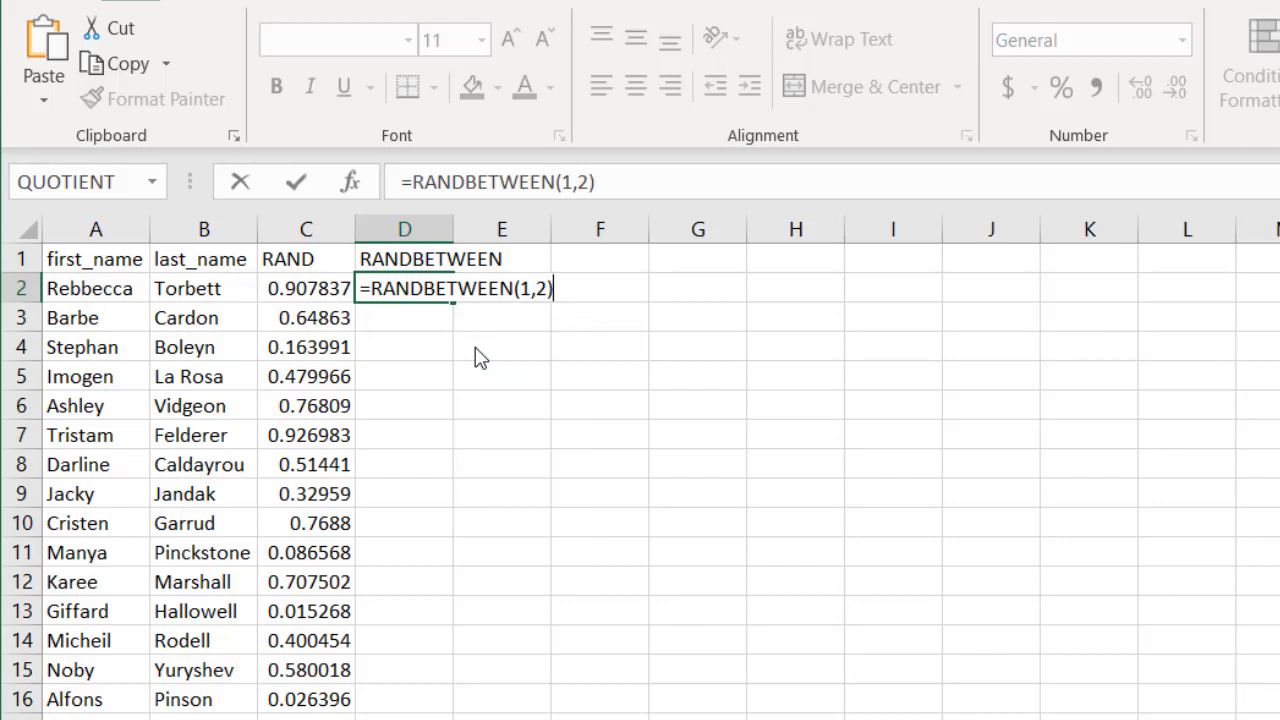
key("Return")
left_click(436, 291)
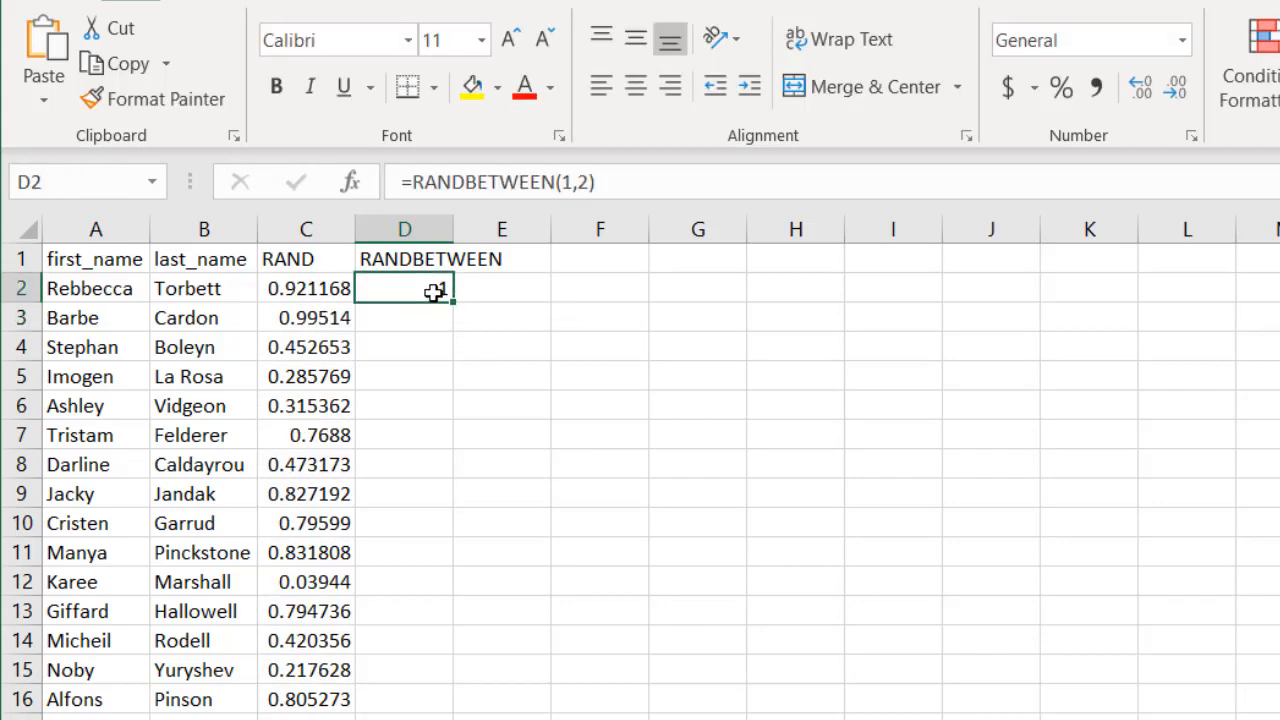
double_click(452, 303)
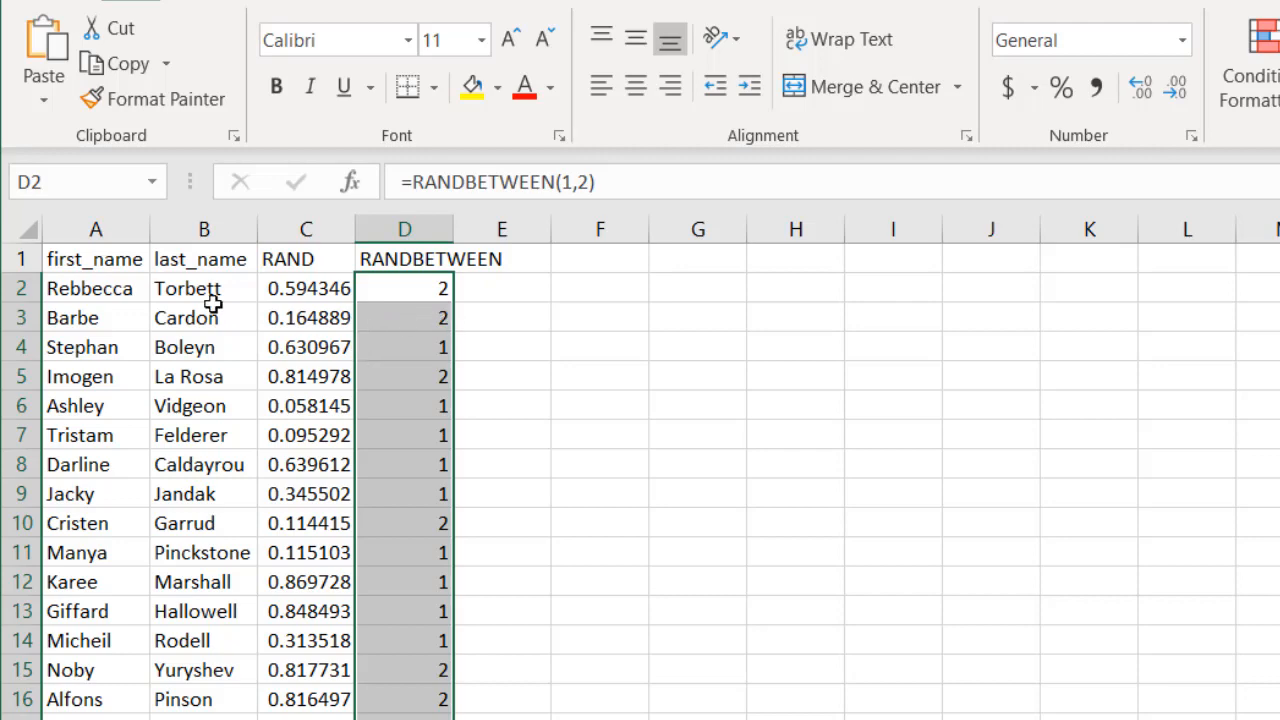
Copy the first_name and last_name columns, A1:B21, to a new range starting at H1
left_click_drag(97, 259, 112, 549)
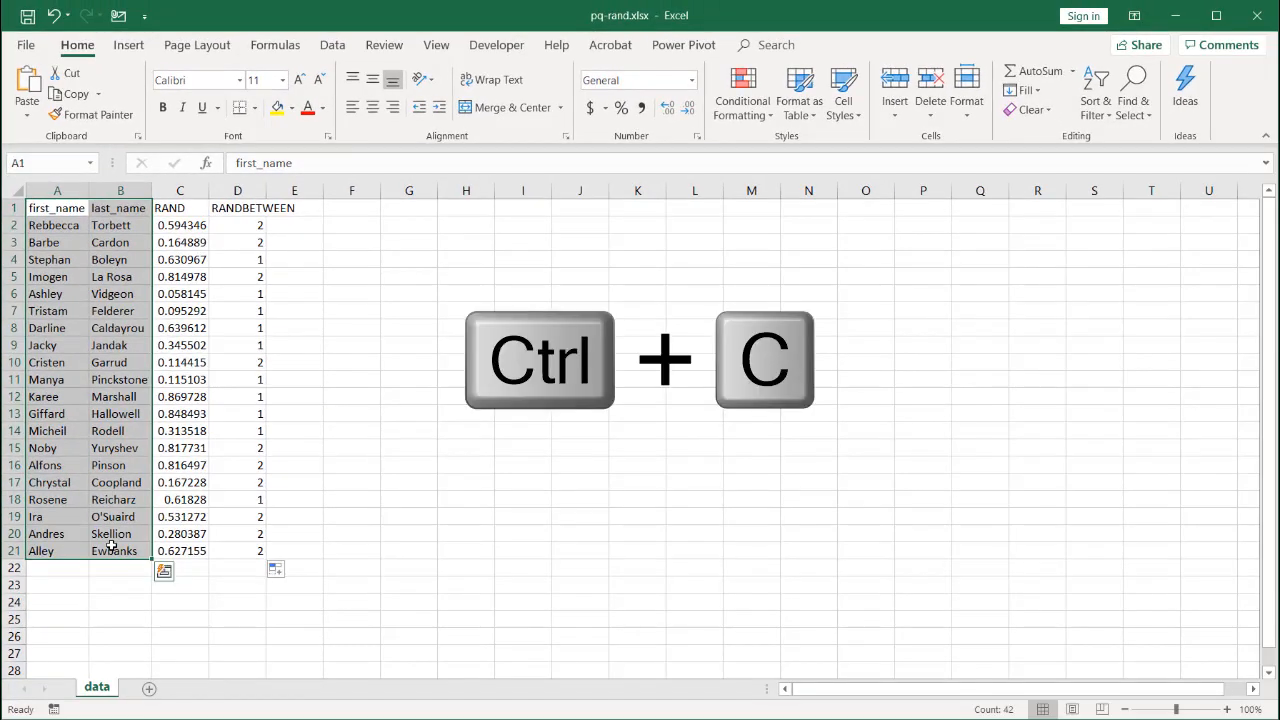
key("ctrl+c")
left_click(489, 212)
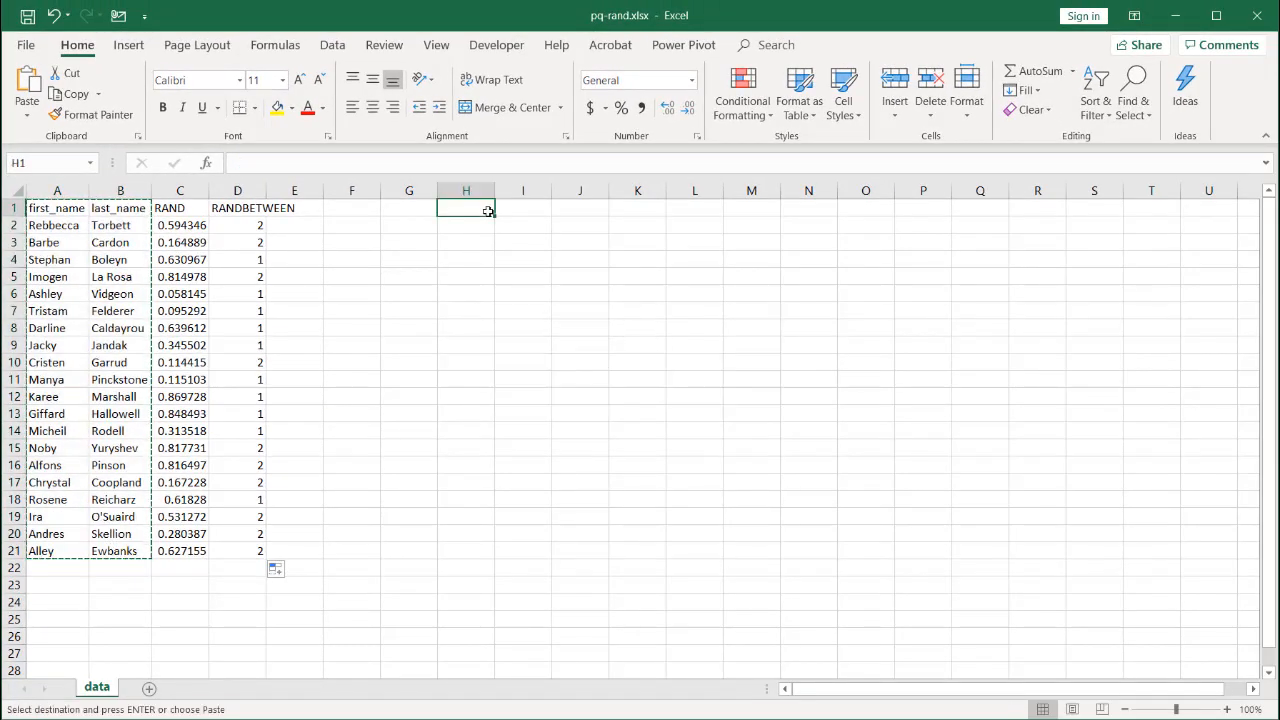
key("ctrl+v")
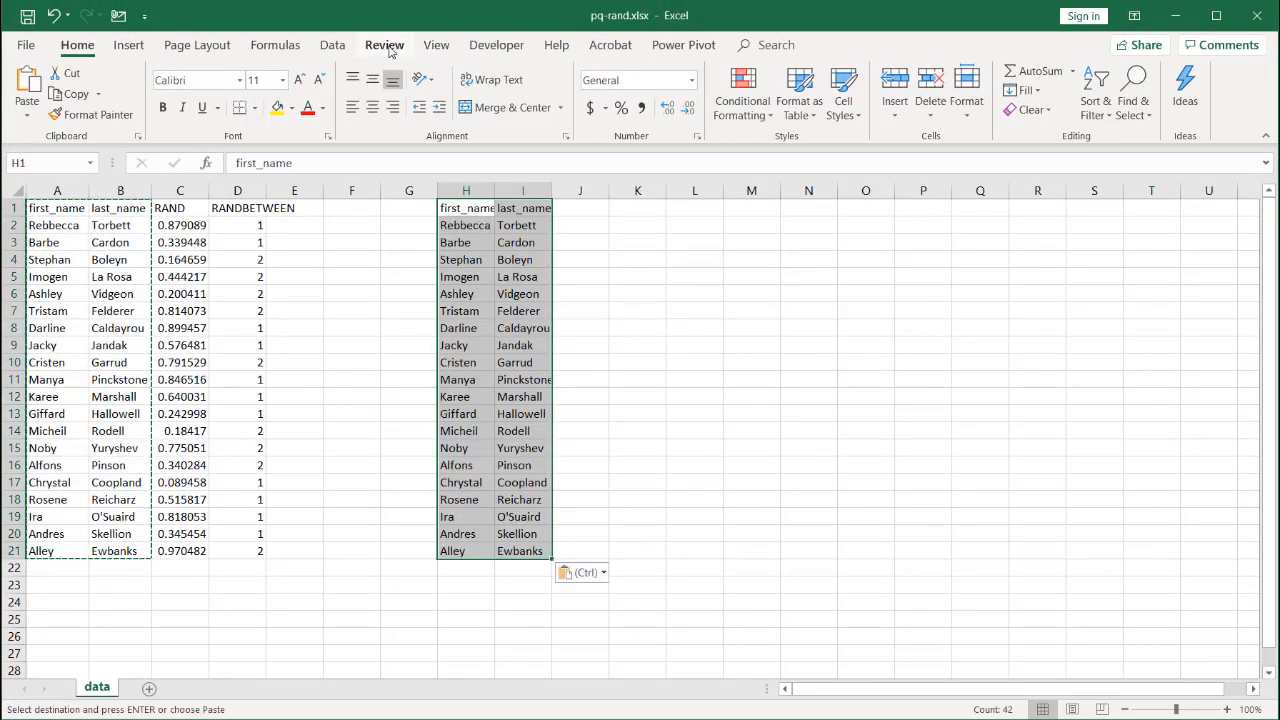
Load the range H1:I21 into Power Query as a table with headers and show the editor in a smaller window over the workbook
left_click(332, 45)
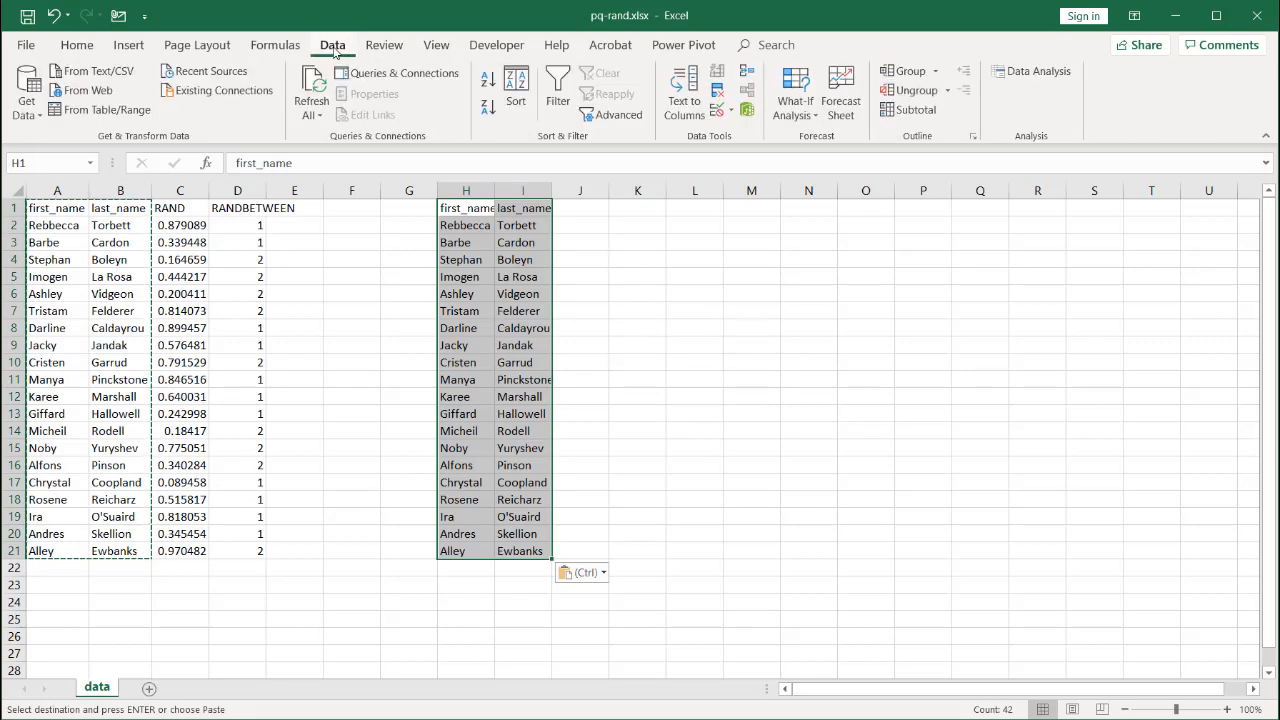
left_click(128, 112)
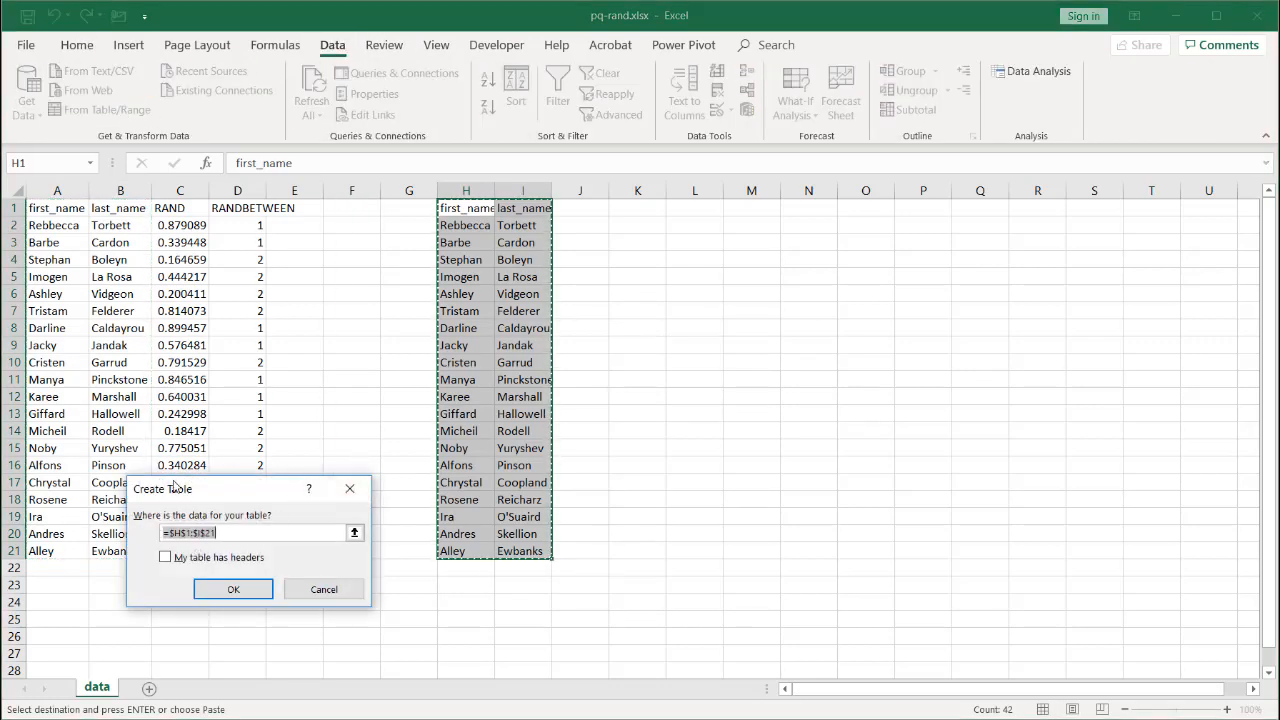
left_click(166, 557)
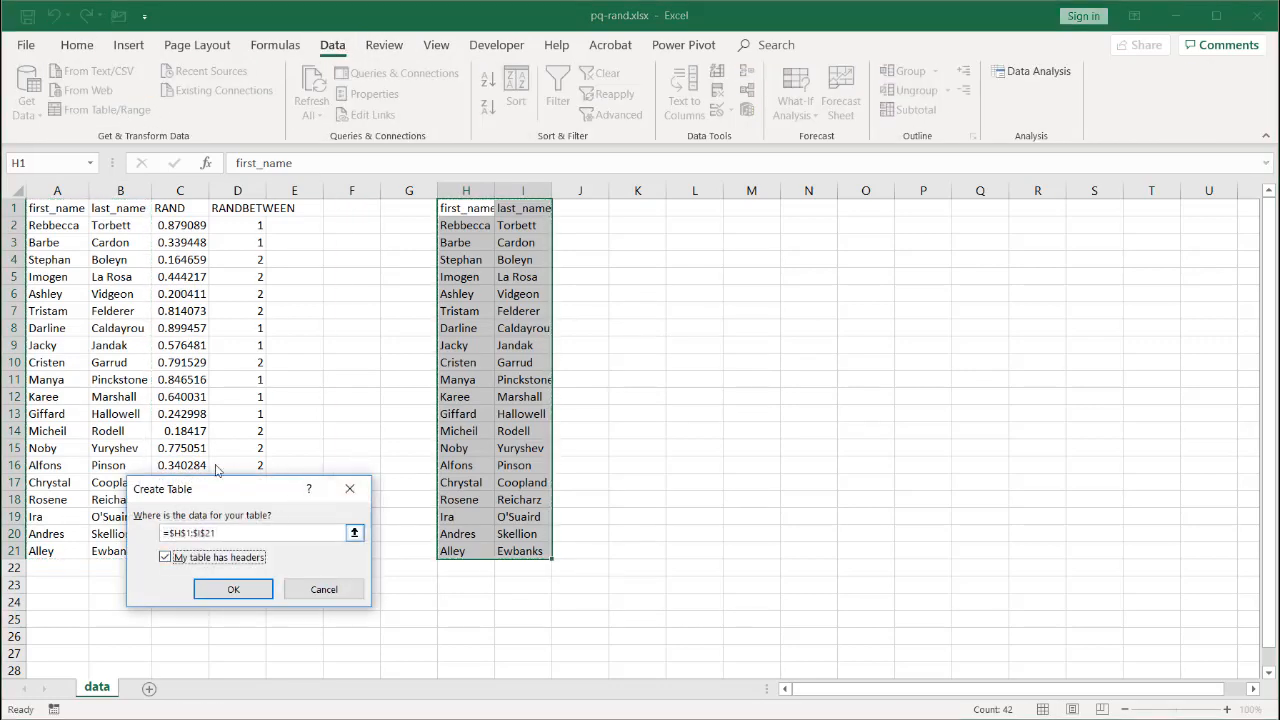
left_click(249, 597)
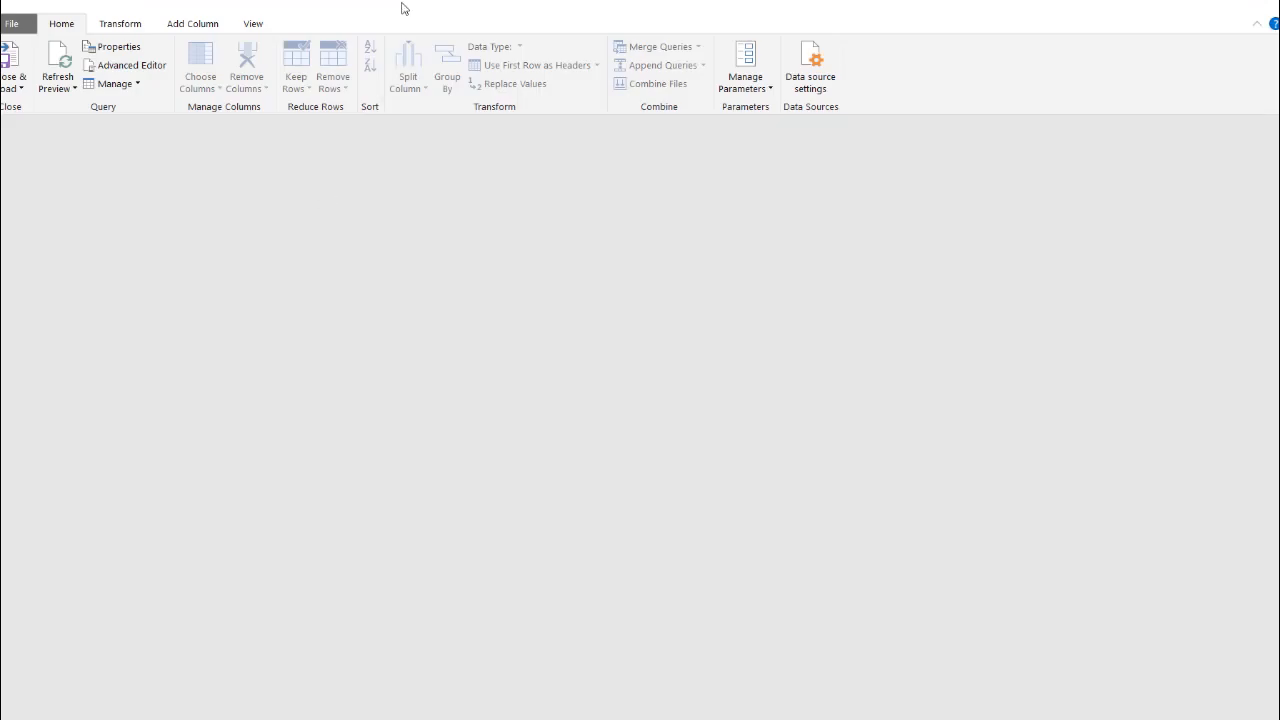
double_click(402, 4)
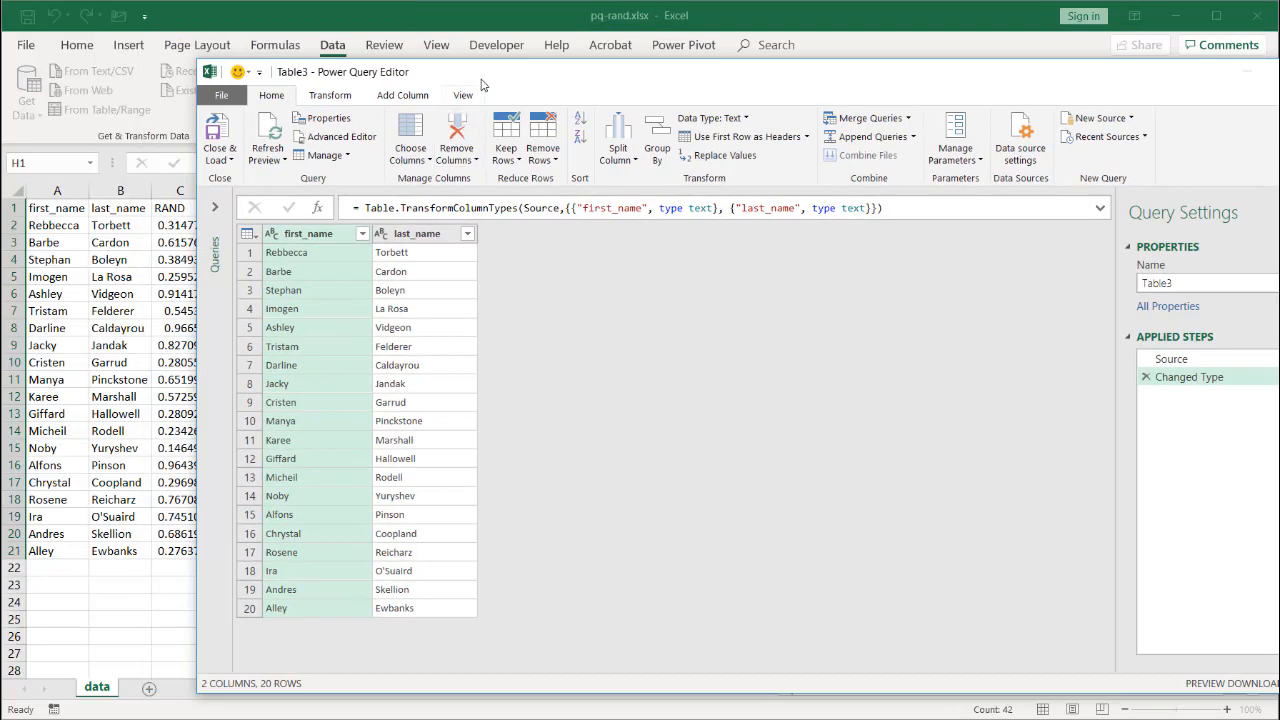
left_click_drag(481, 85, 322, 50)
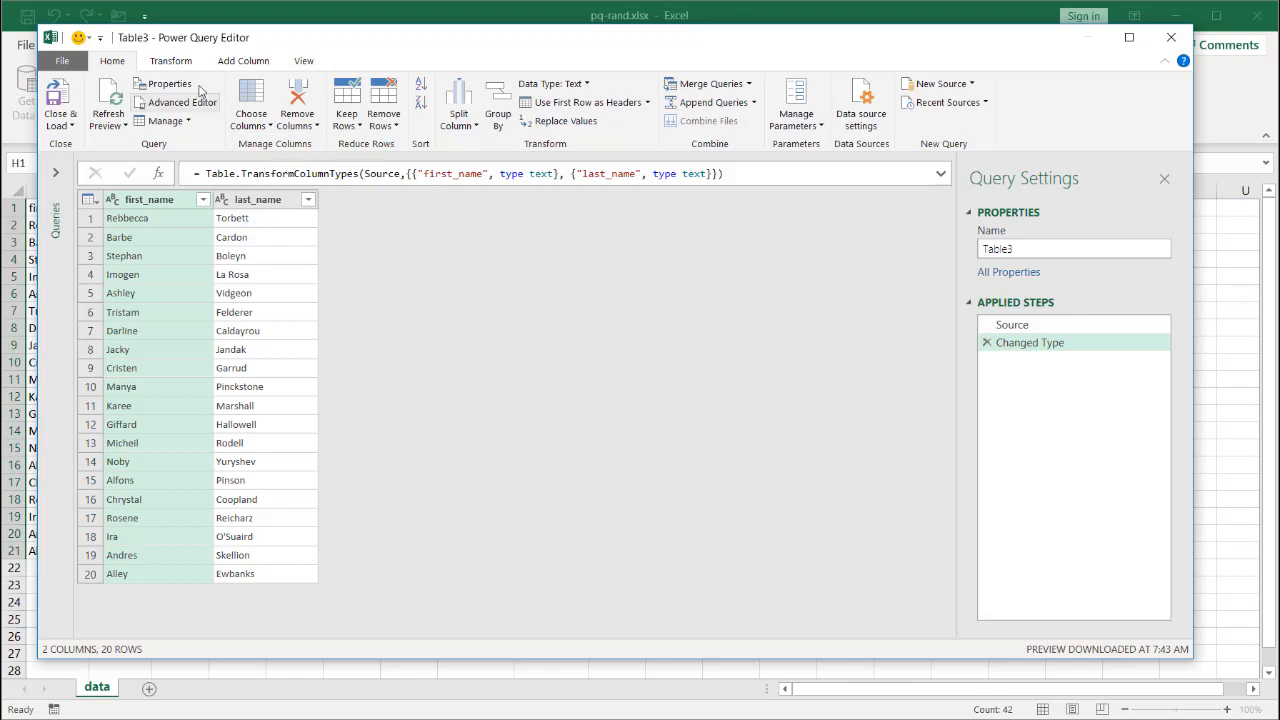
Start a custom column, open the online Power Query formula reference from its dialog and fit the browser window over the editor
left_click(230, 63)
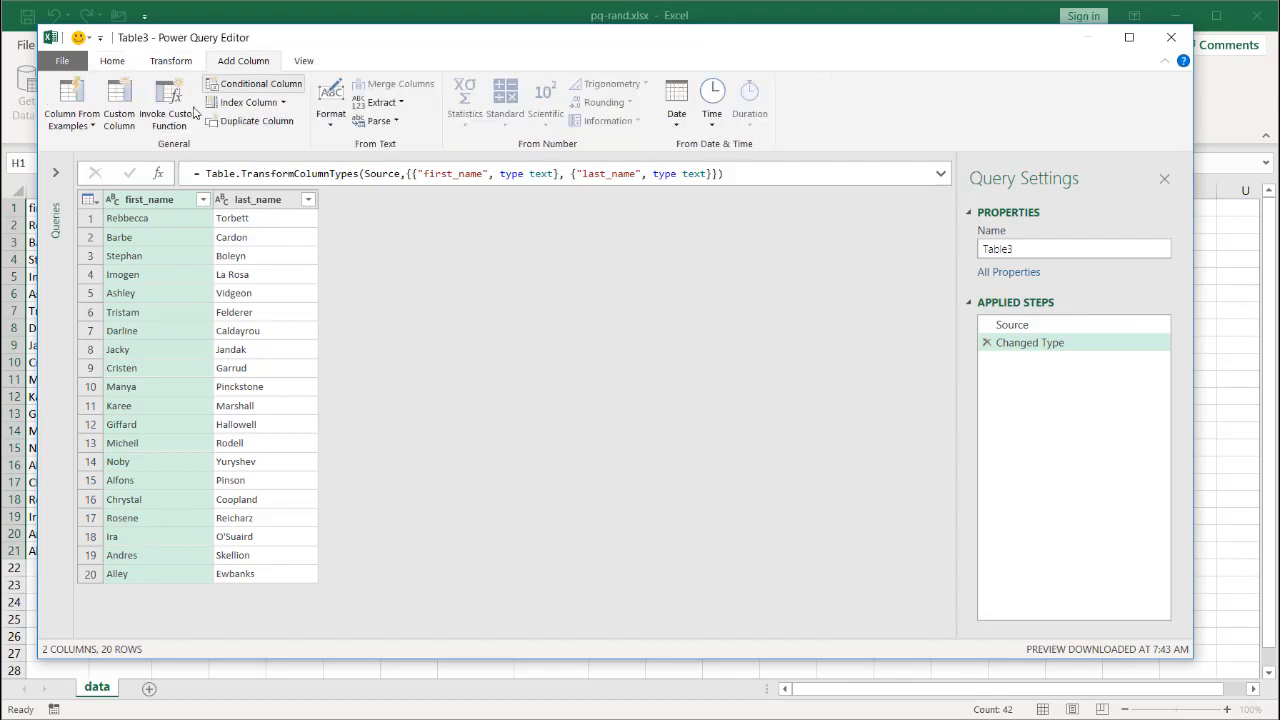
left_click(127, 106)
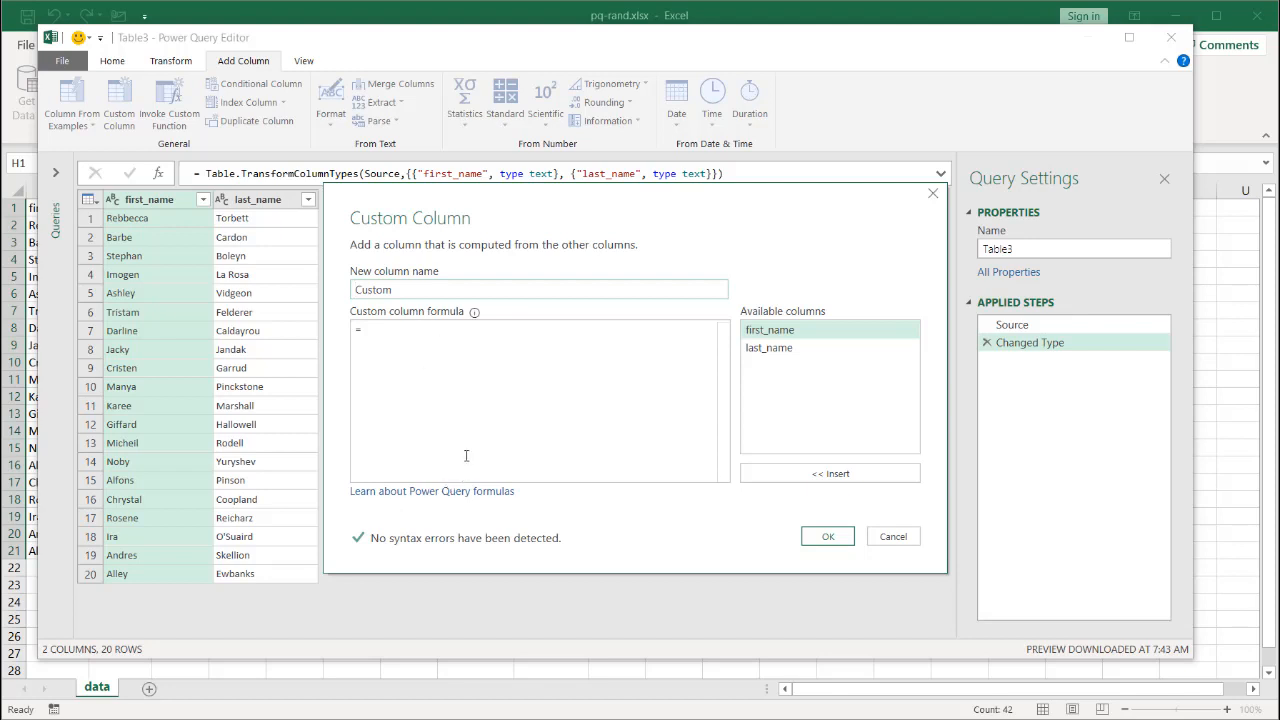
left_click(432, 491)
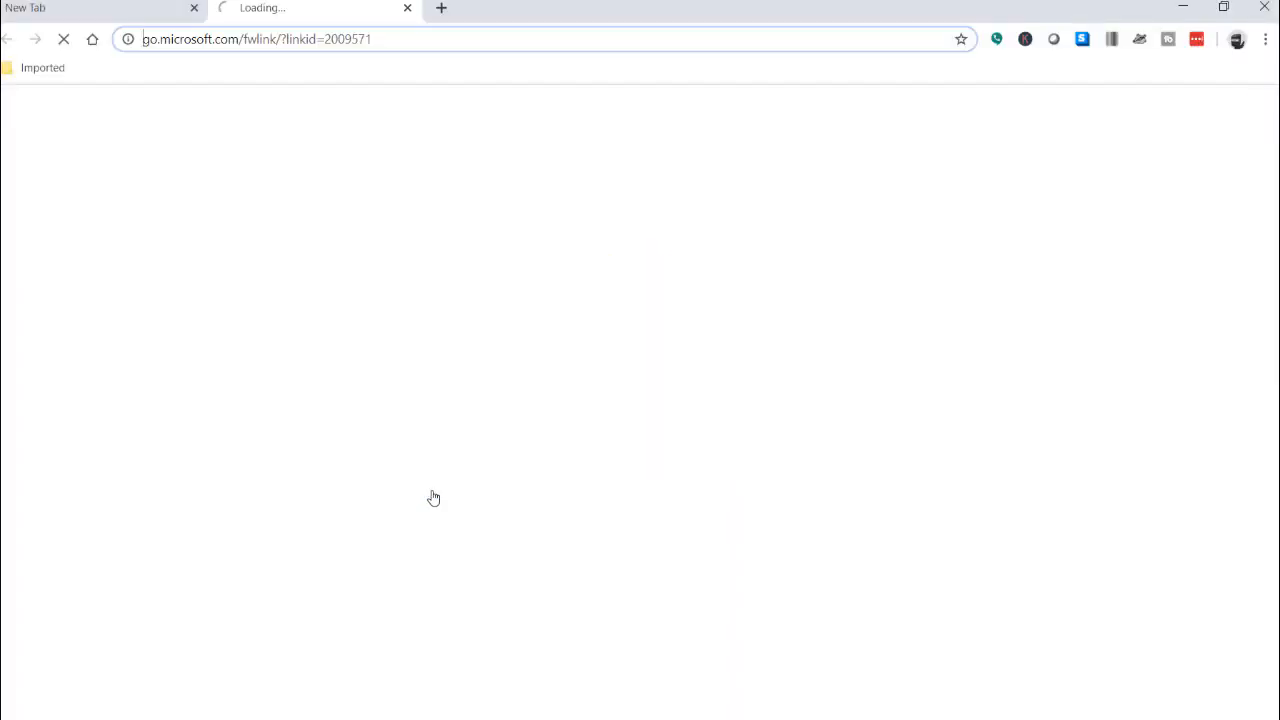
double_click(515, 15)
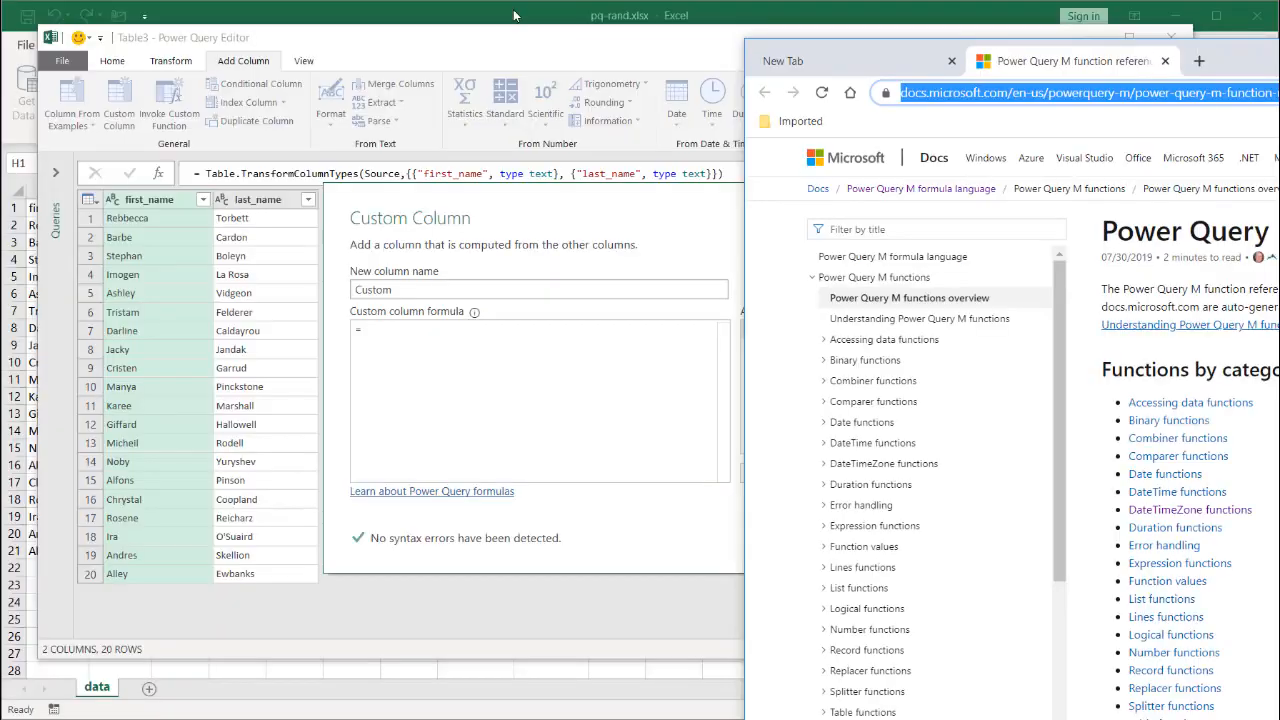
left_click_drag(873, 53, 180, 55)
left_click_drag(66, 43, 187, 98)
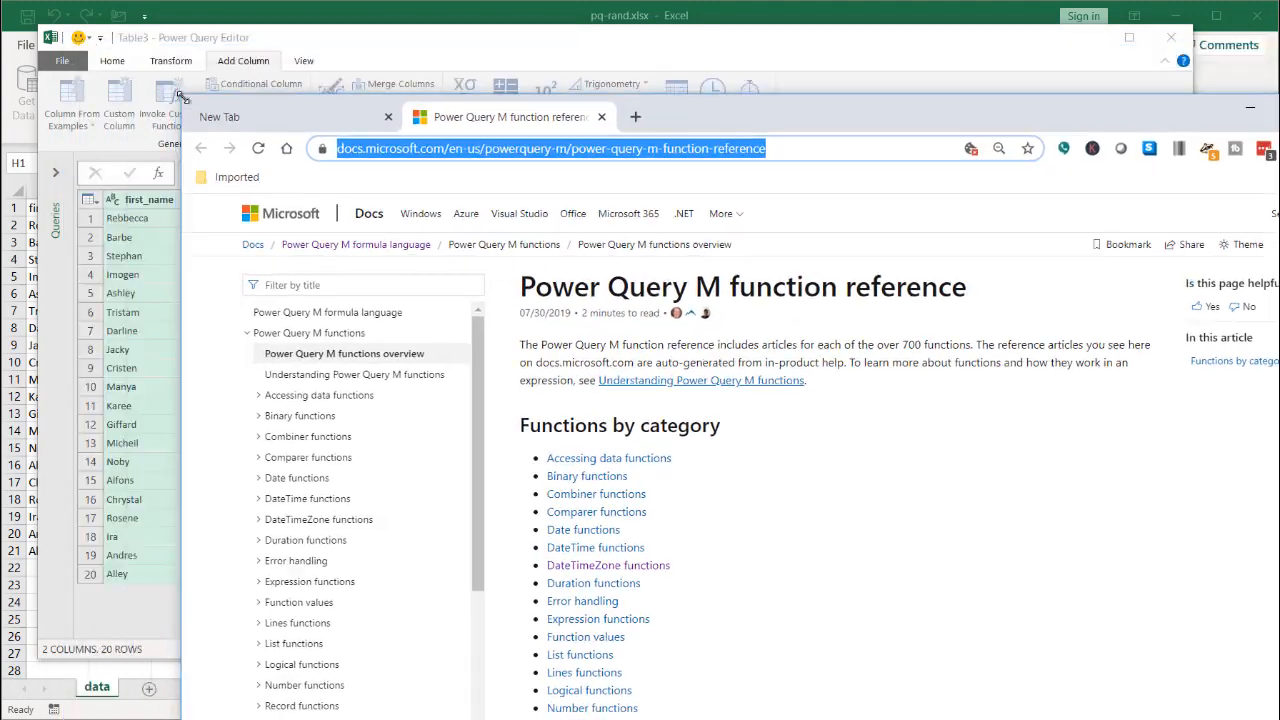
left_click_drag(674, 112, 583, 41)
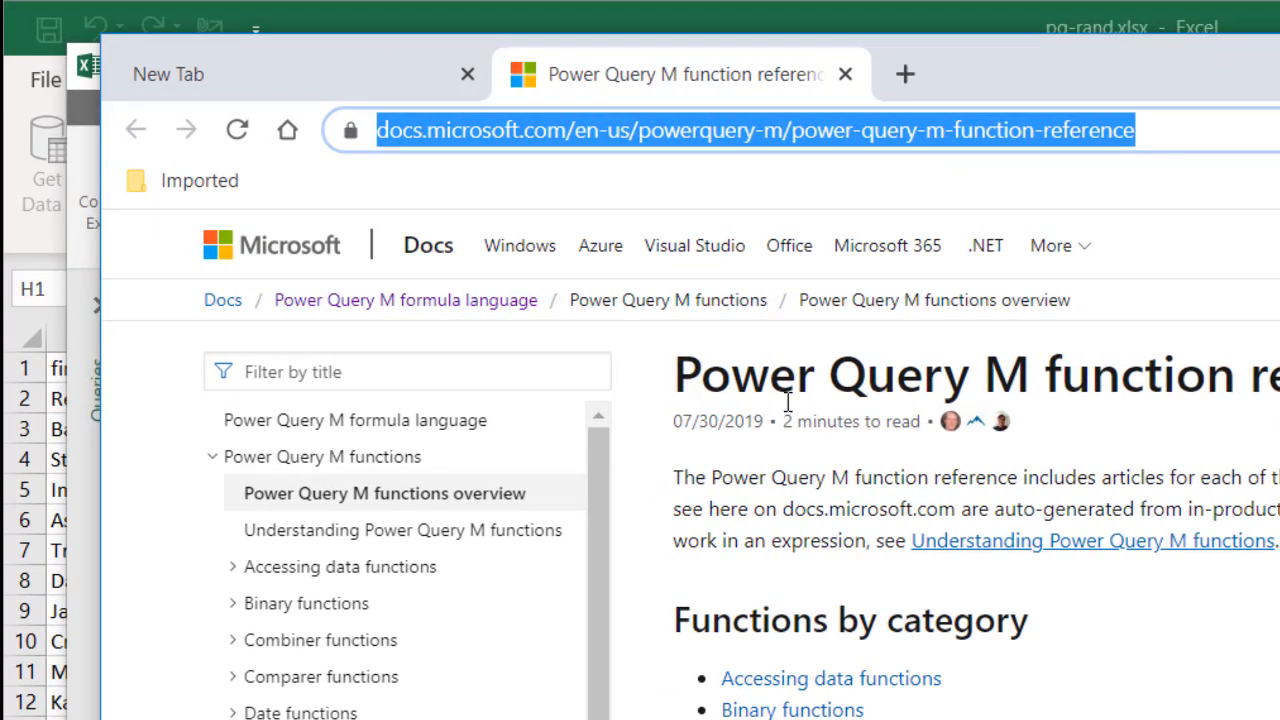
Filter the function reference by the title "random" and open the Number.Random page
left_click(471, 371)
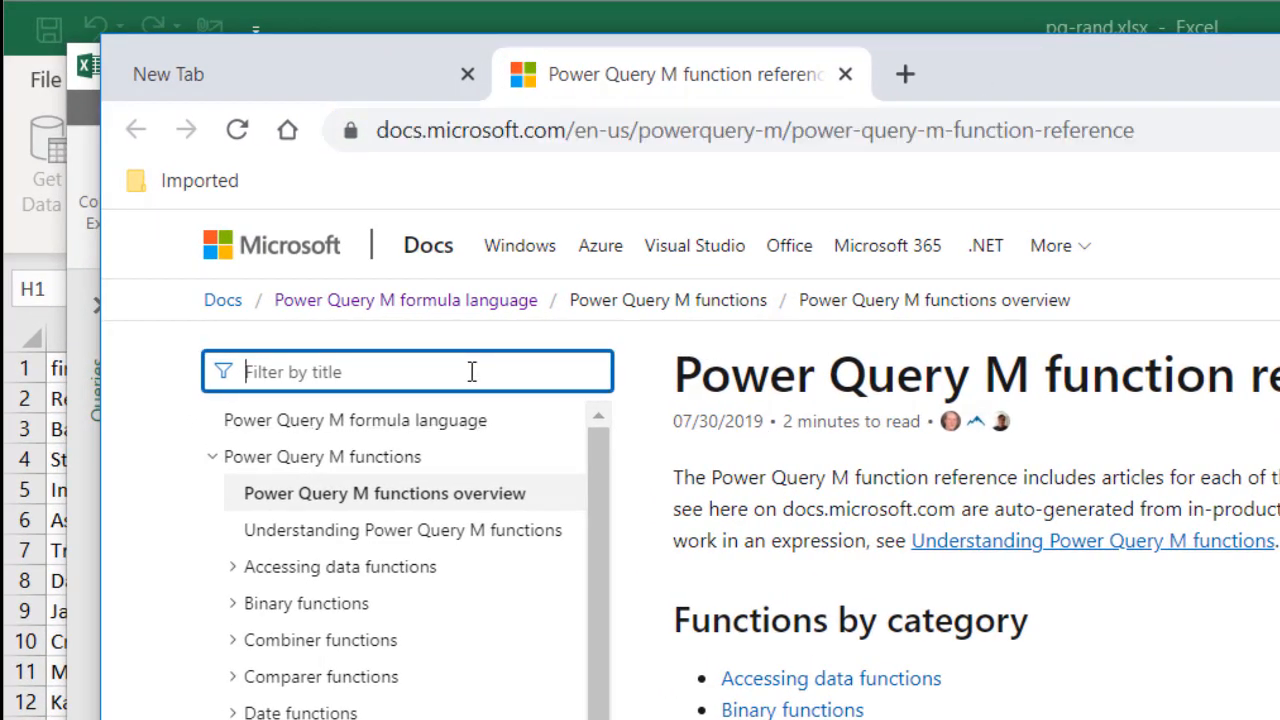
type("random")
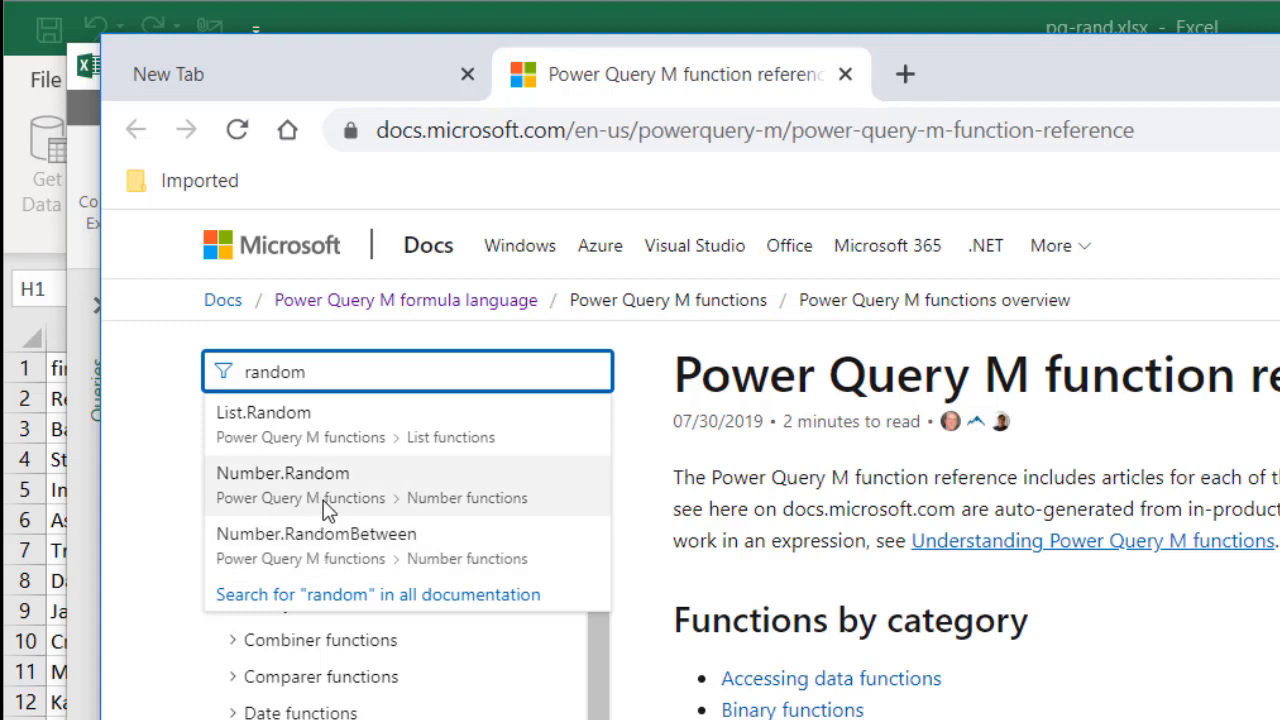
left_click(322, 510)
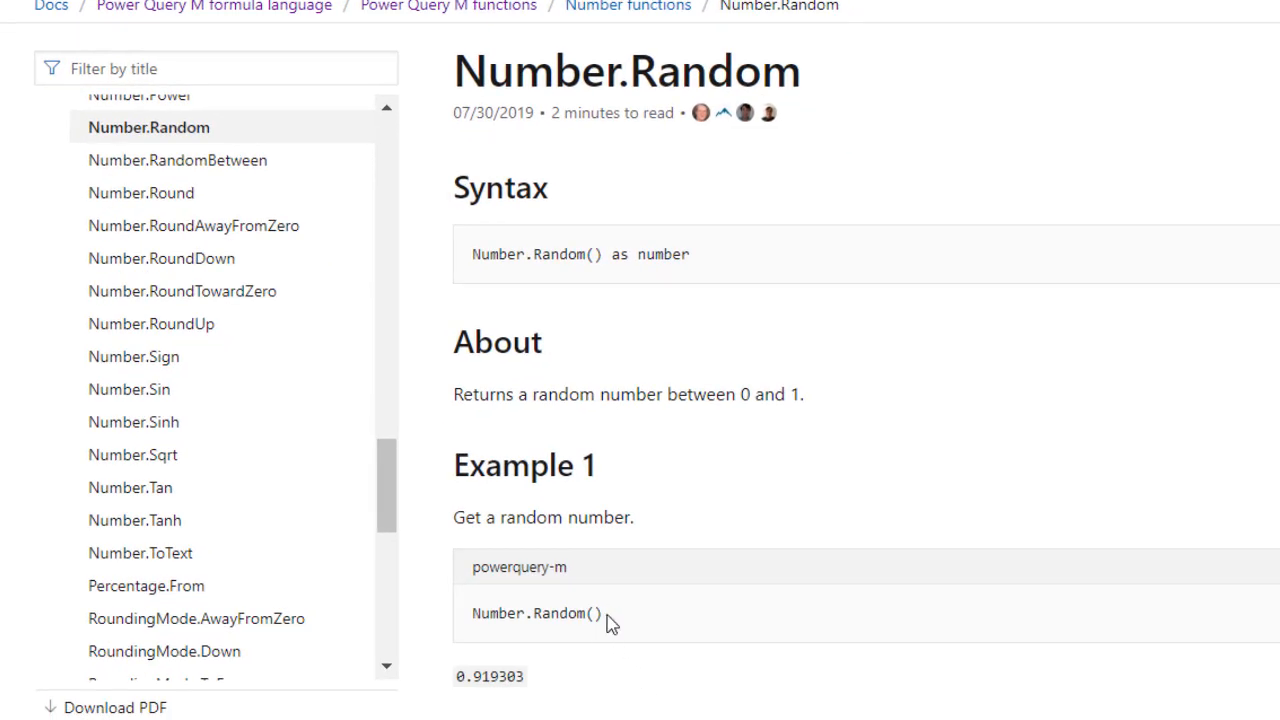
Copy the Number.Random() example from the reference page and add a custom column with it as the formula
left_click_drag(604, 614, 476, 620)
key("ctrl+c")
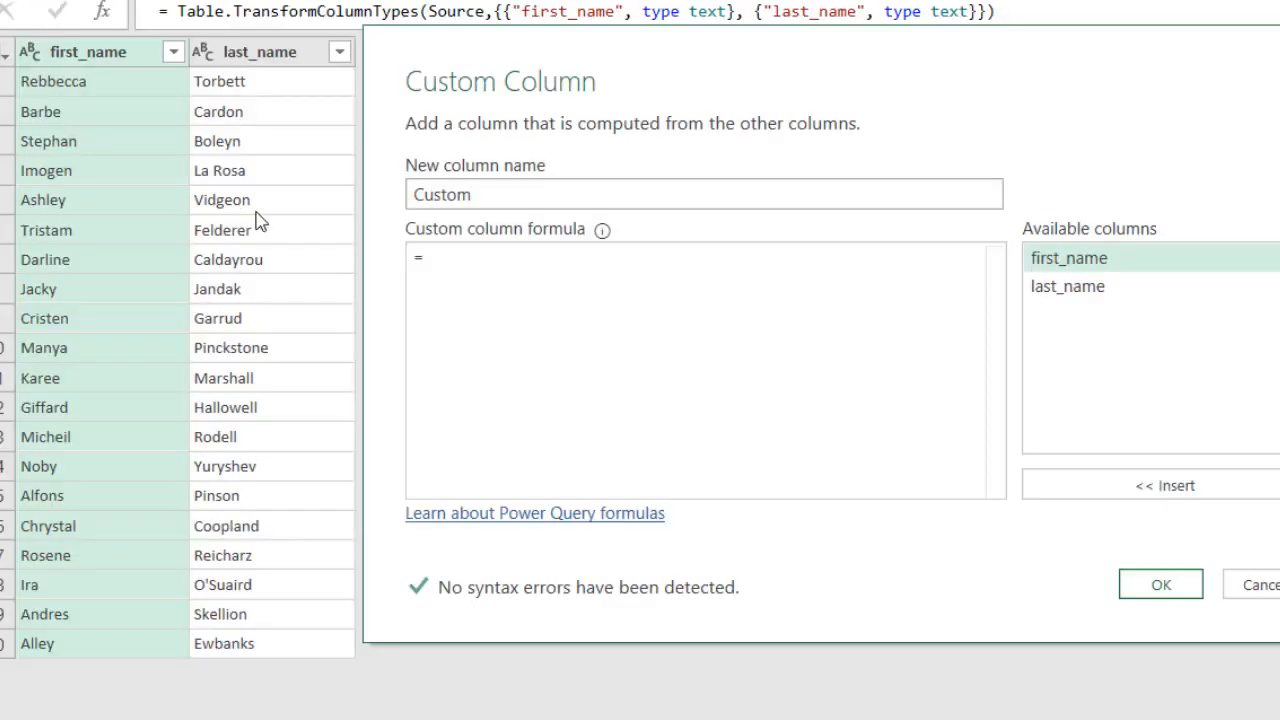
left_click(446, 257)
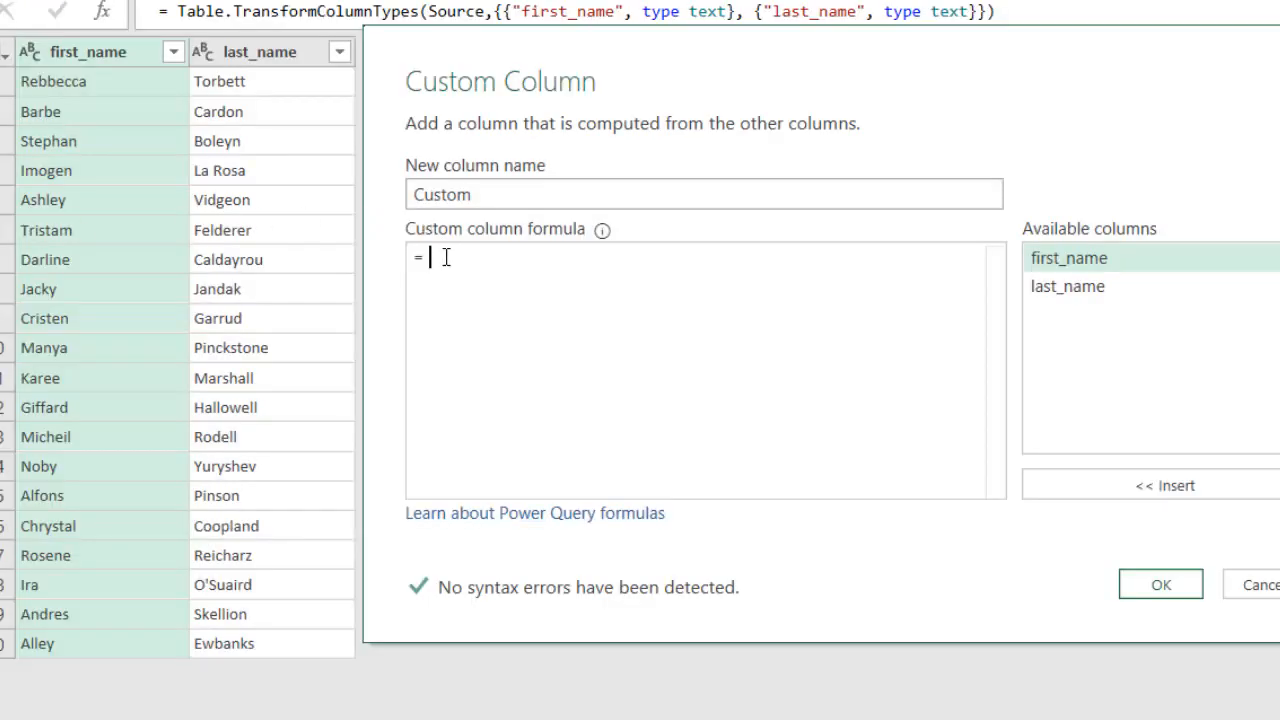
key("ctrl+v")
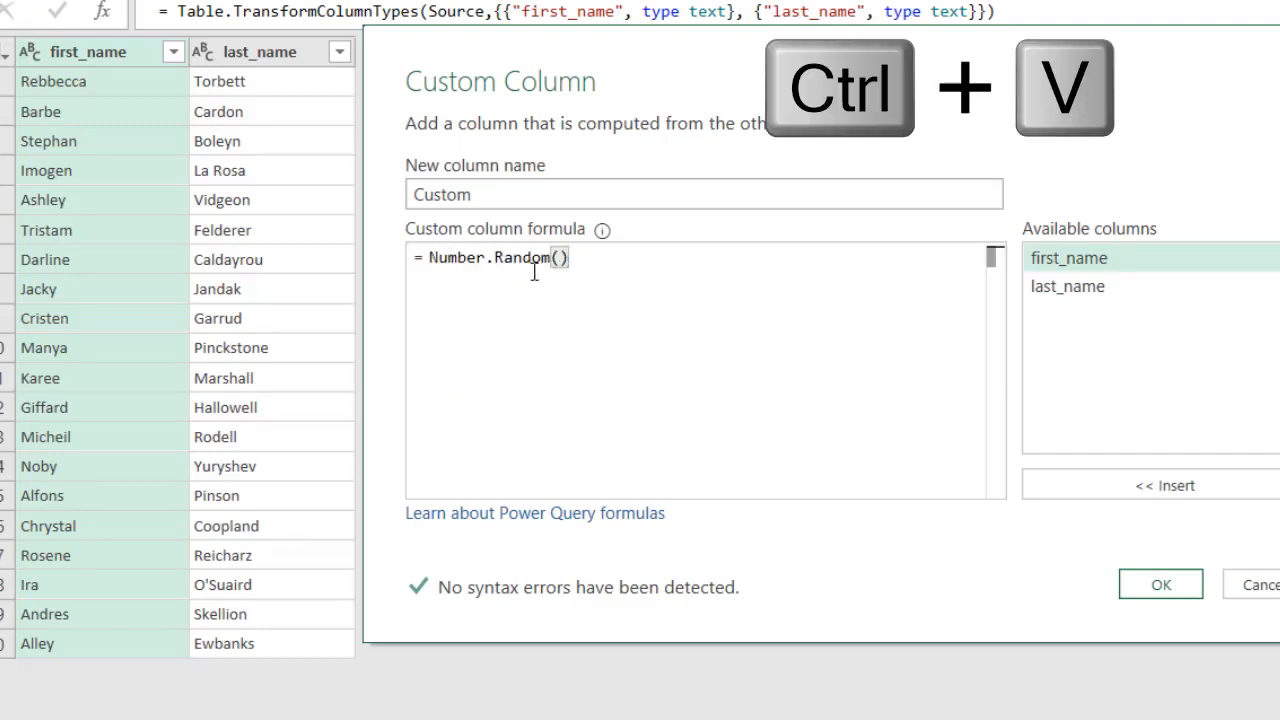
left_click(1161, 584)
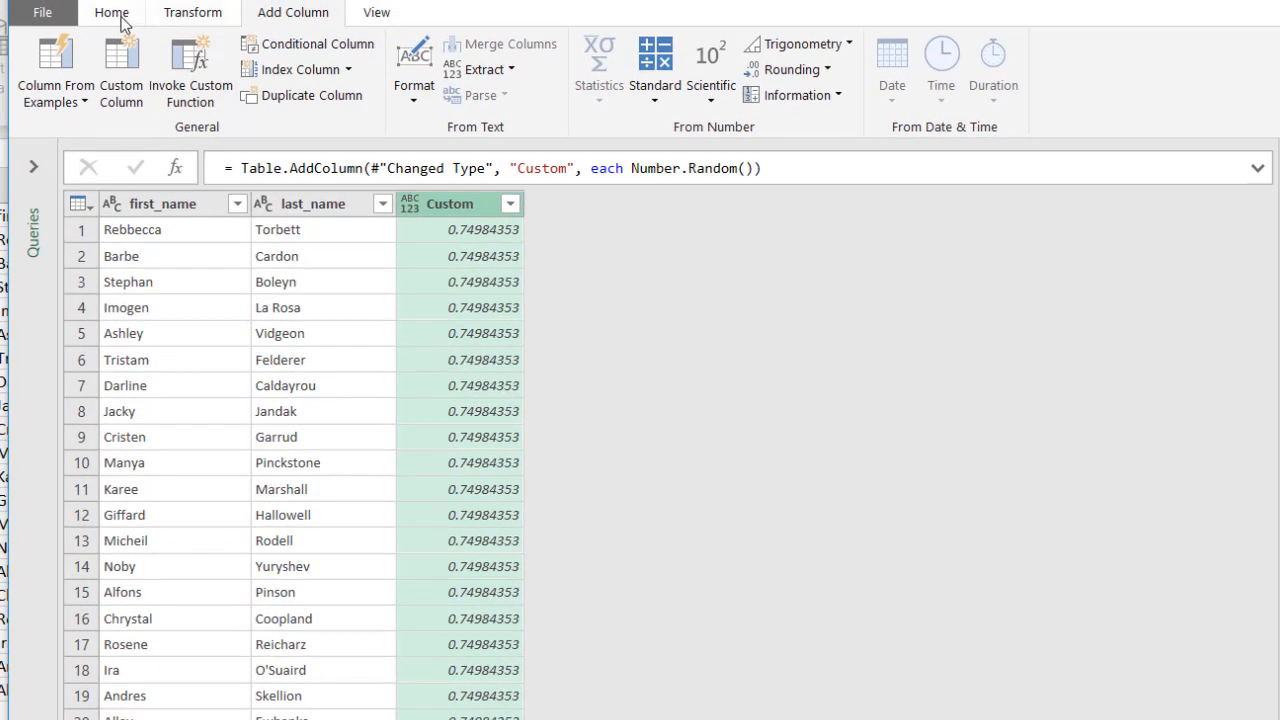
Refresh the query preview and delete the Added Custom step from the query
left_click(118, 13)
left_click(118, 66)
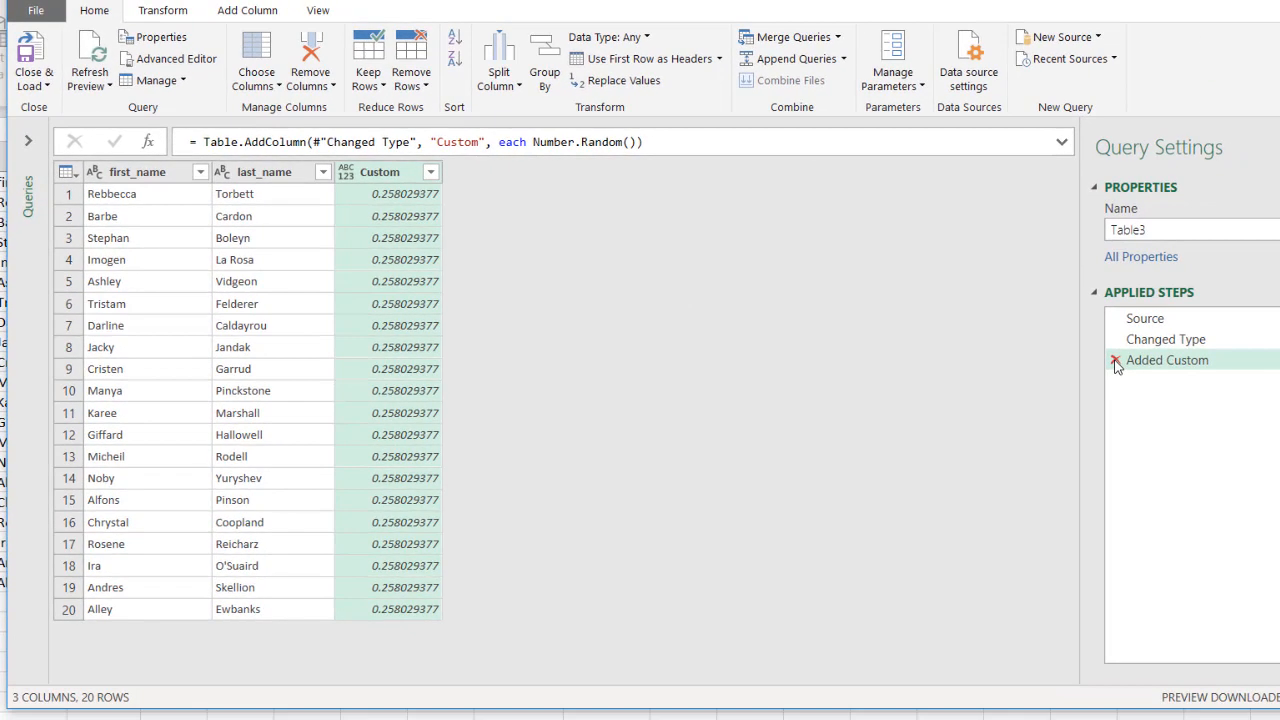
left_click(1116, 362)
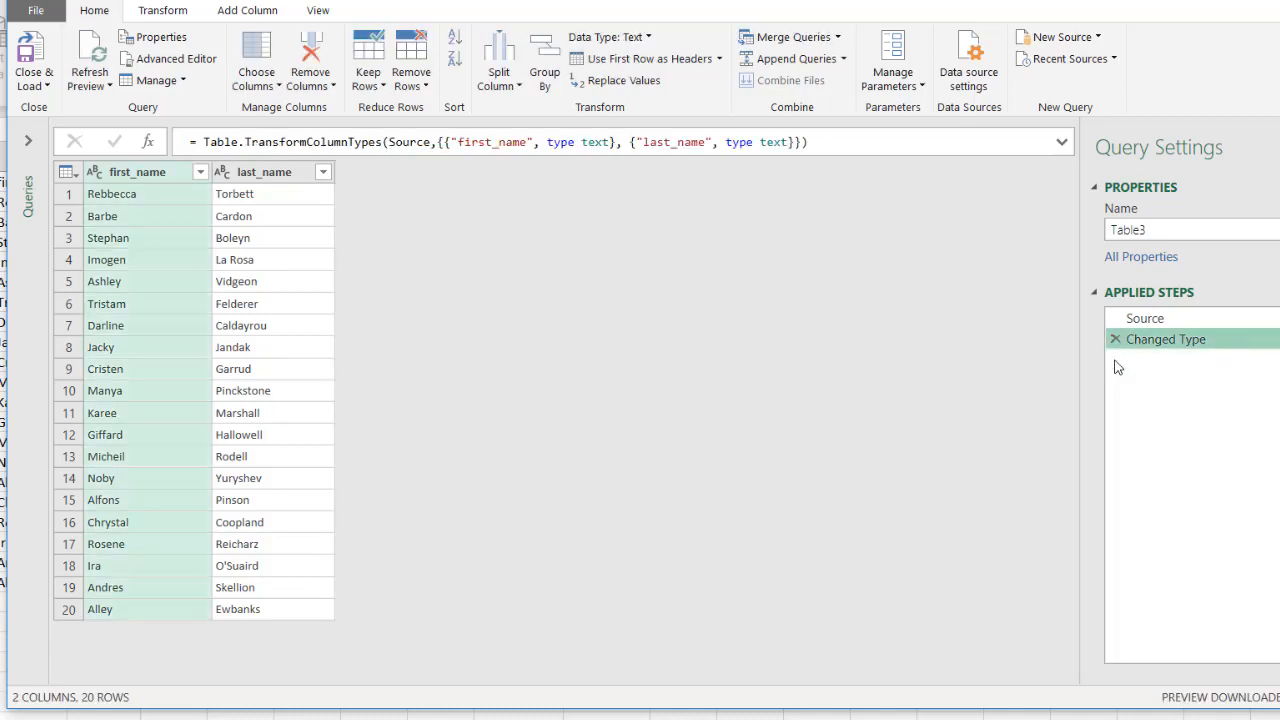
Add an index column starting from 0 to the names query
left_click(230, 14)
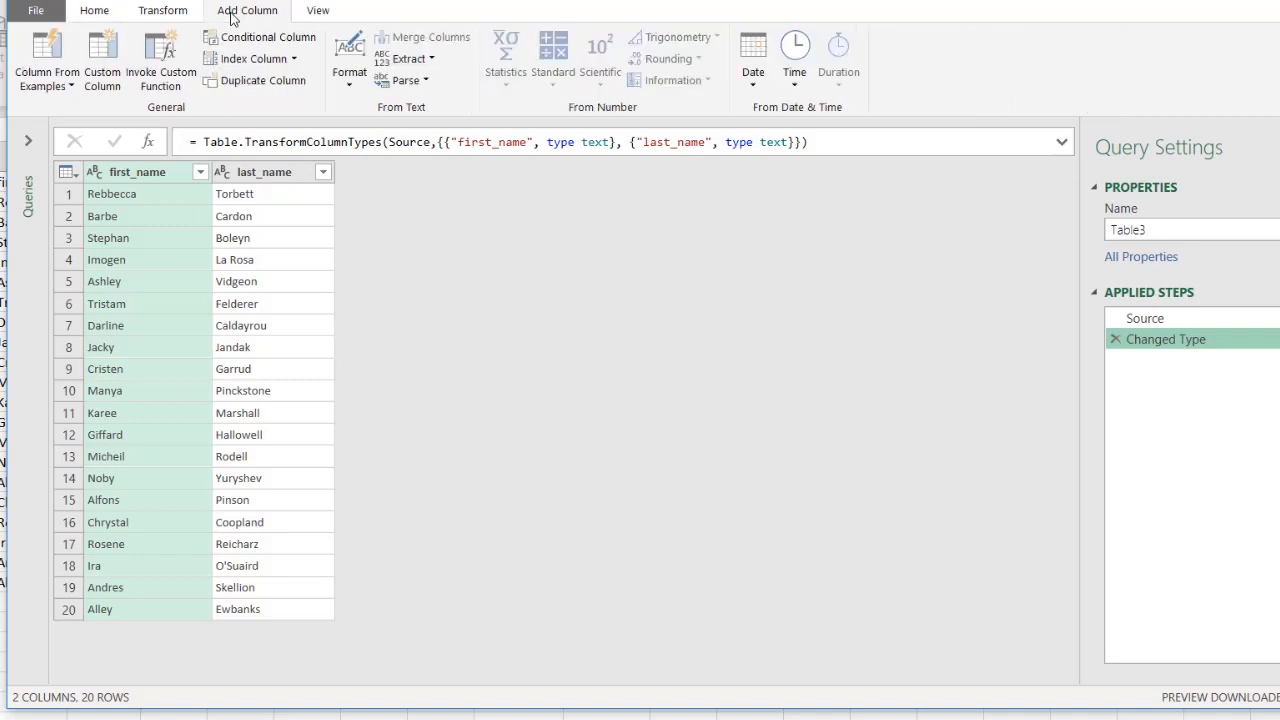
left_click(293, 58)
left_click(286, 80)
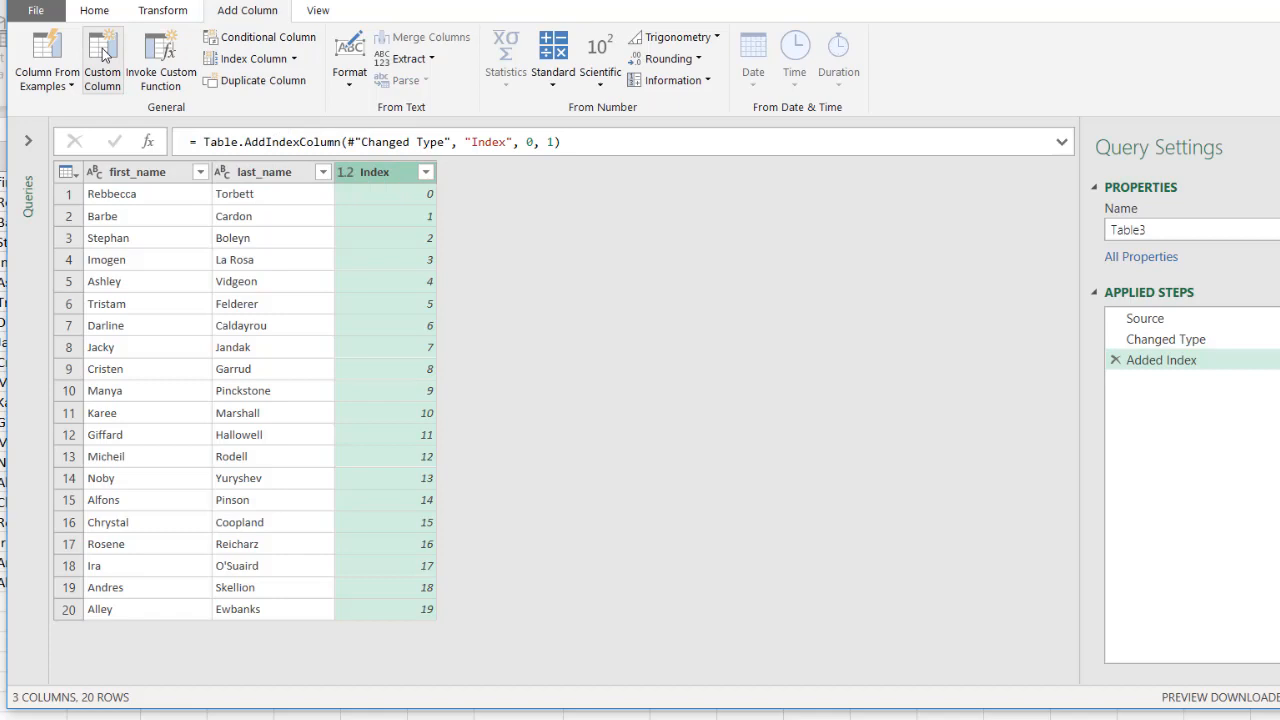
Add a custom column named Random with the formula Number.Random()
left_click(104, 55)
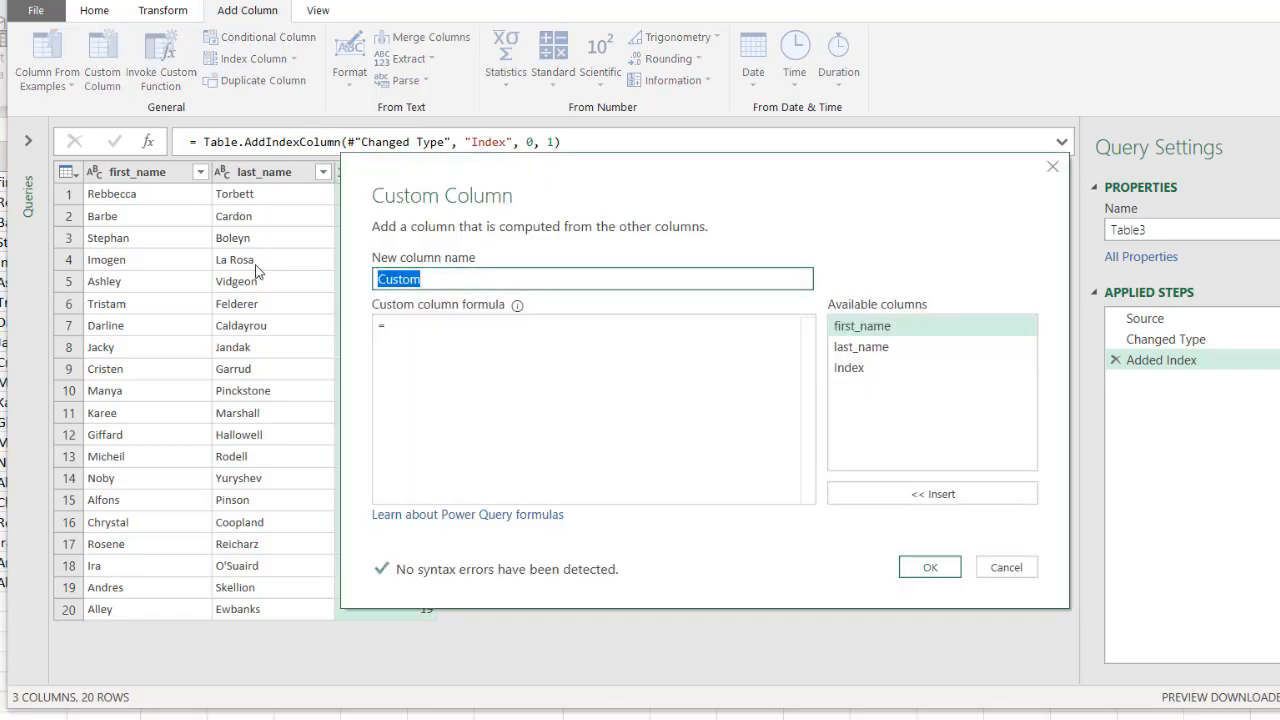
type("Random")
left_click(401, 358)
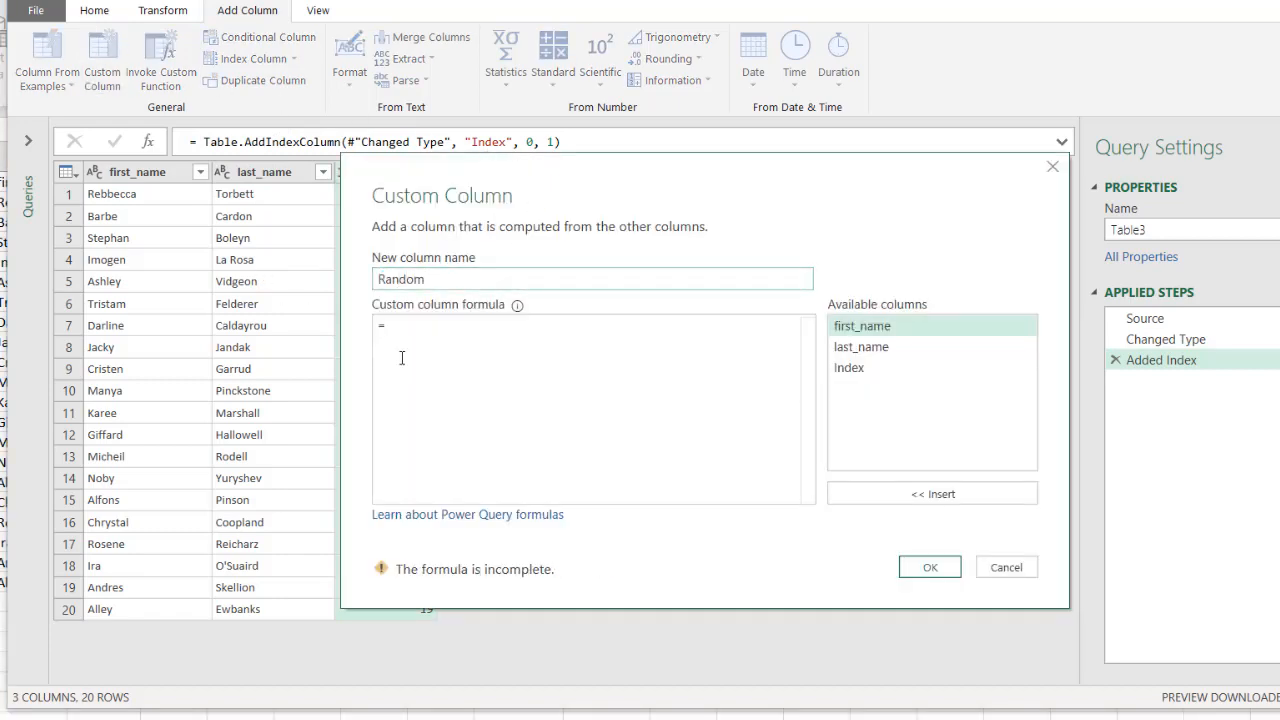
key("ctrl+v")
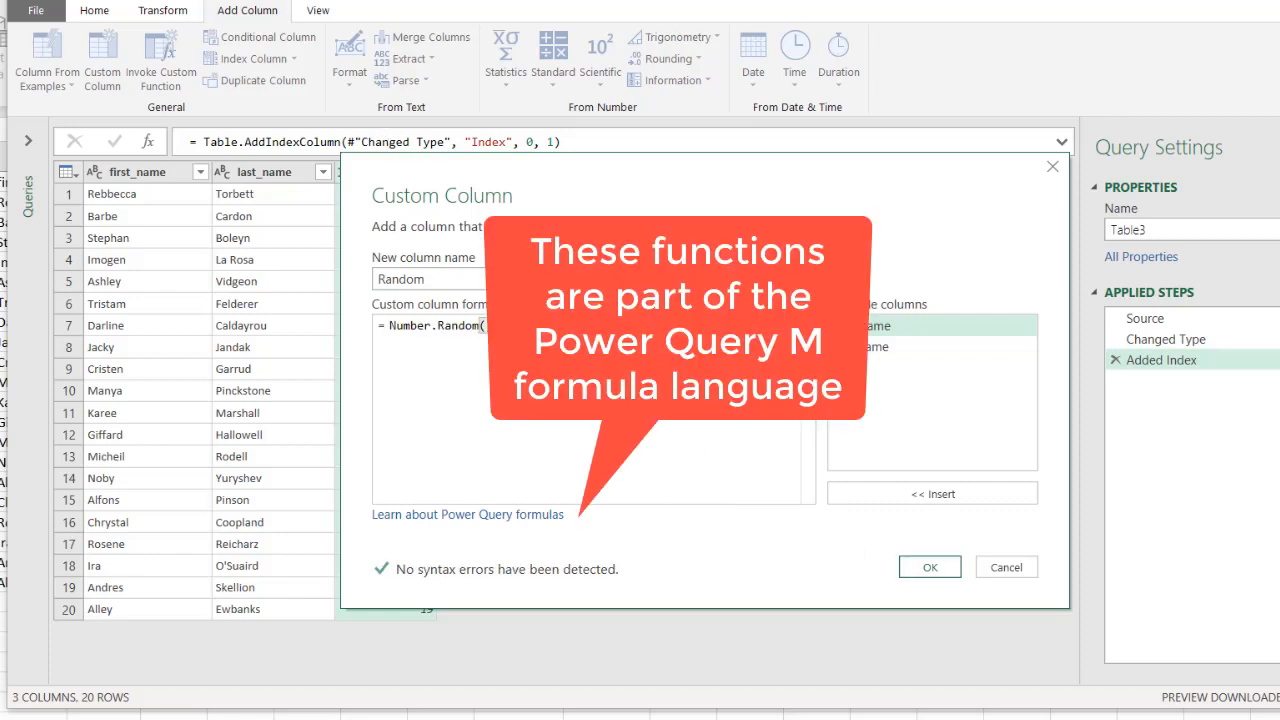
left_click(928, 566)
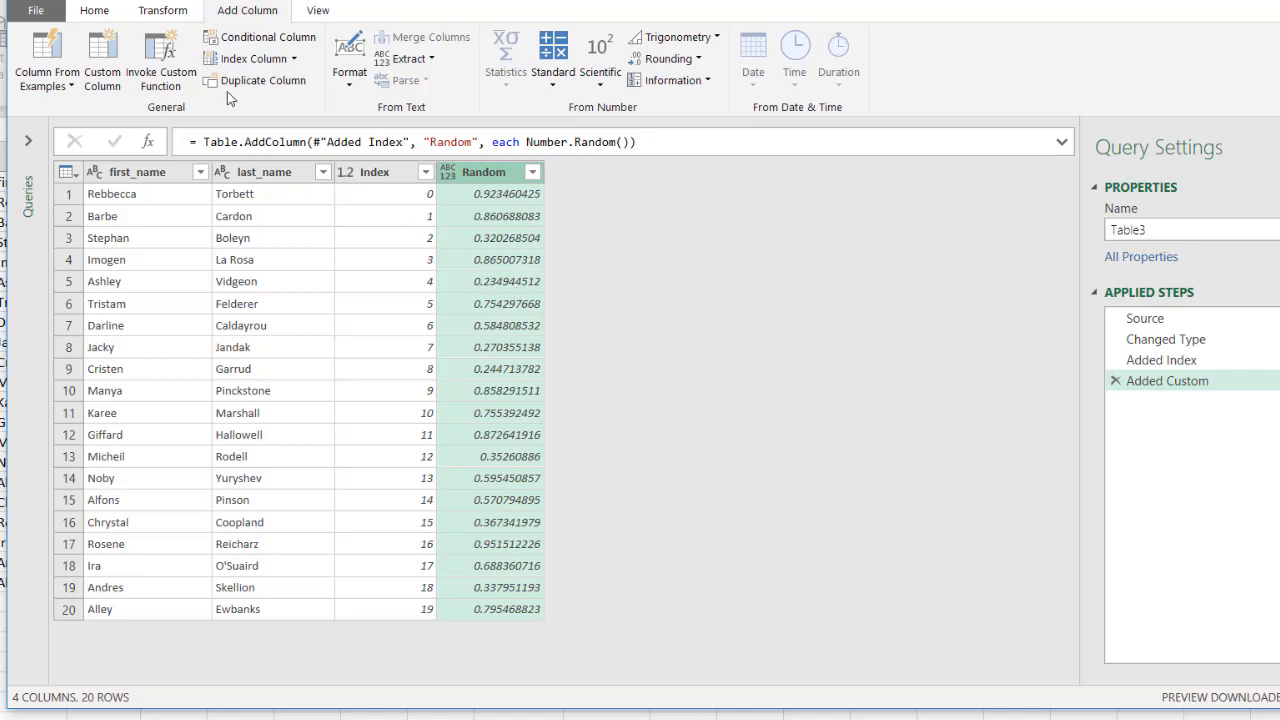
Load the query as a table into the existing worksheet at cell L1 of the data sheet
left_click(104, 13)
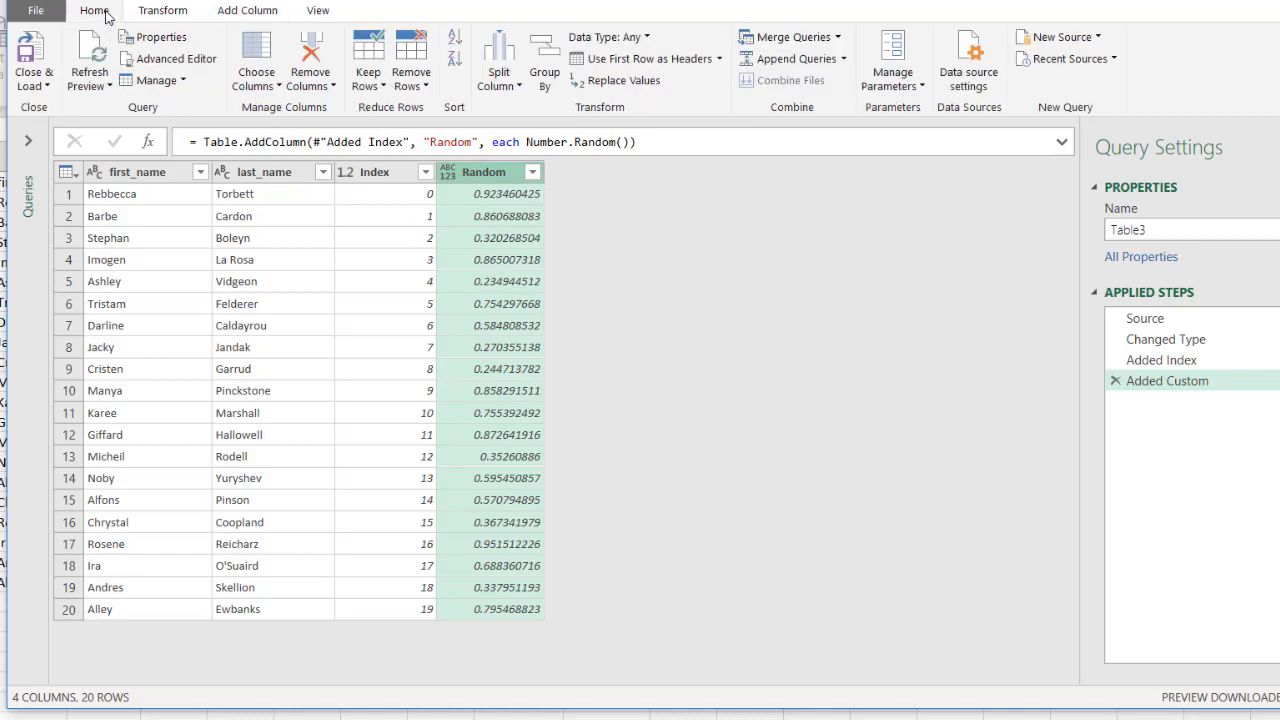
left_click(37, 84)
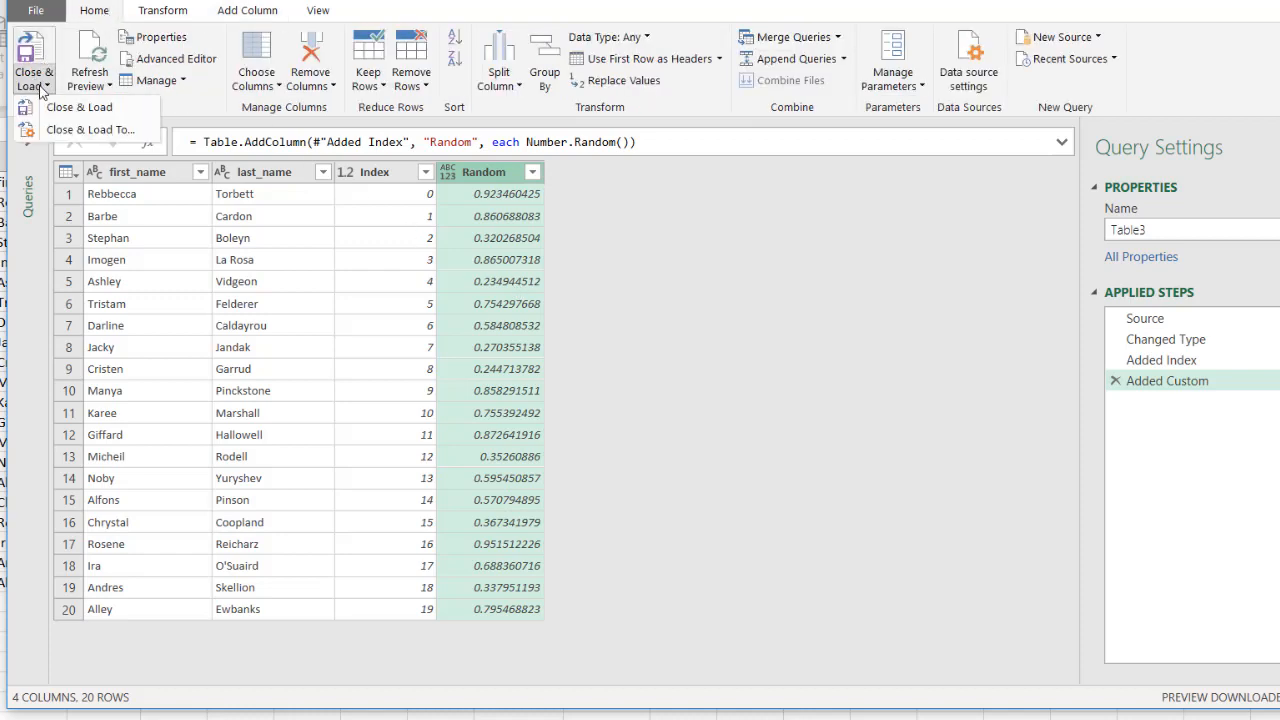
left_click(78, 130)
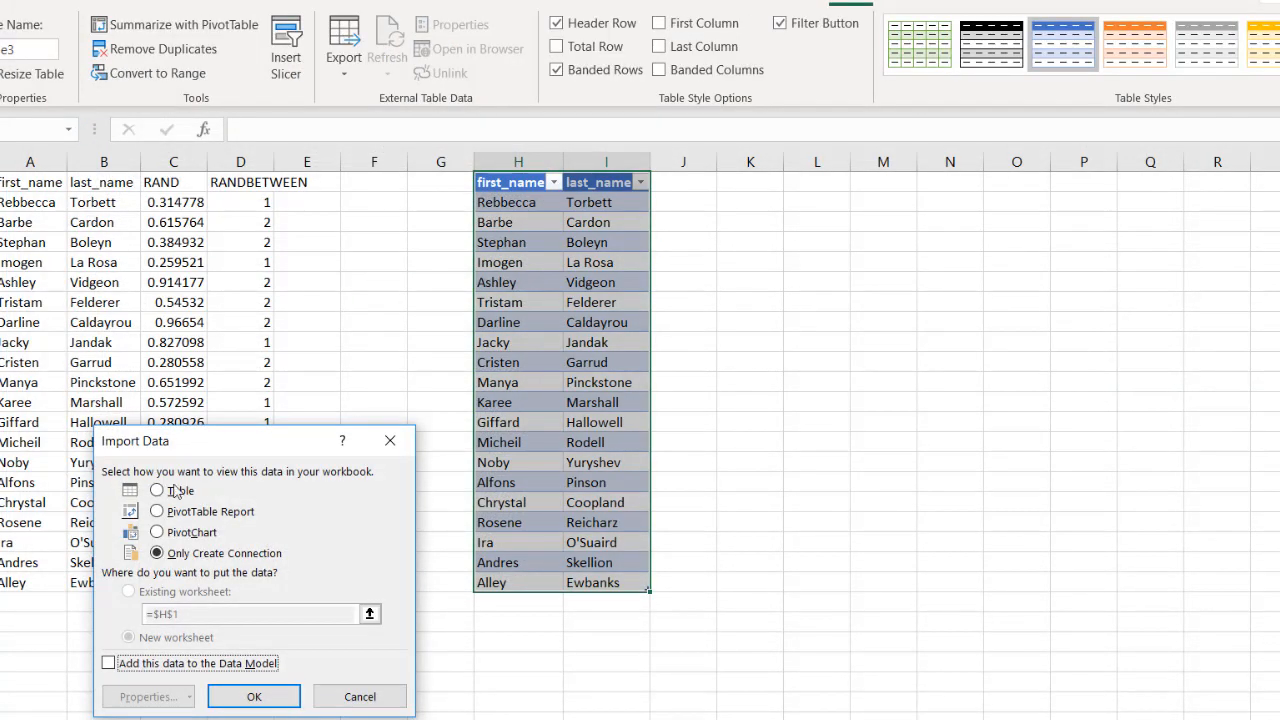
left_click(178, 490)
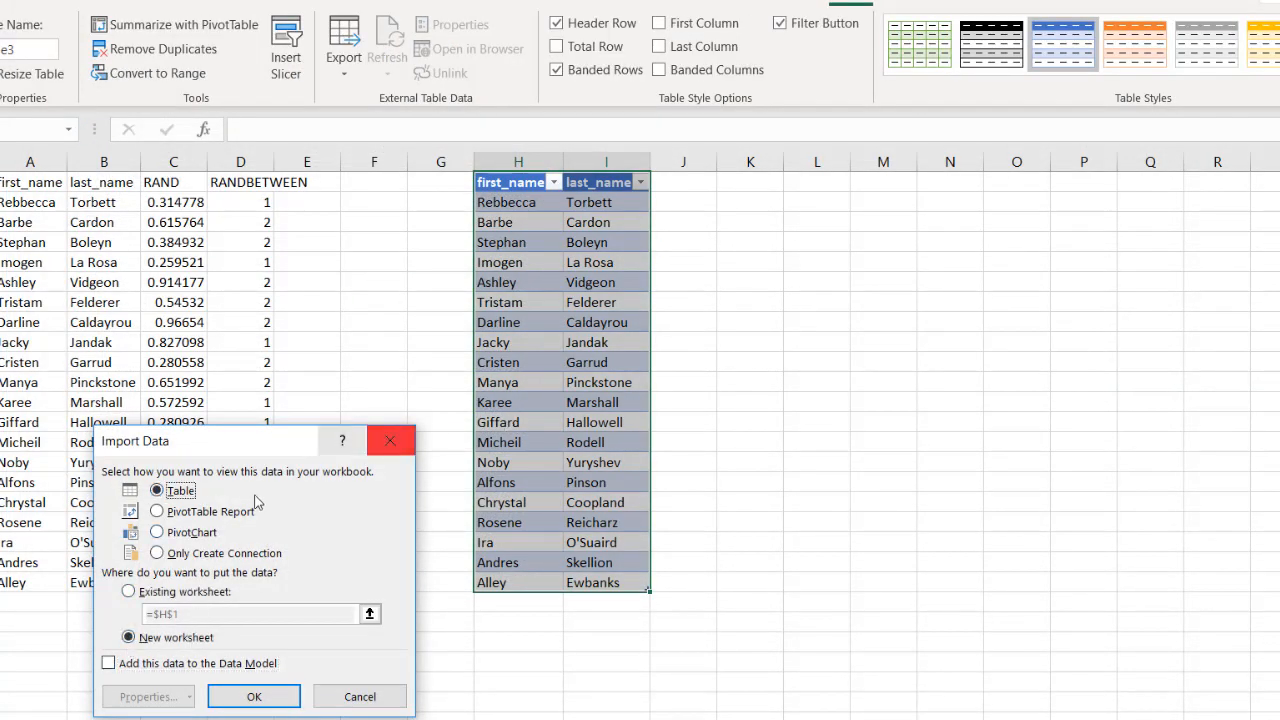
left_click(129, 591)
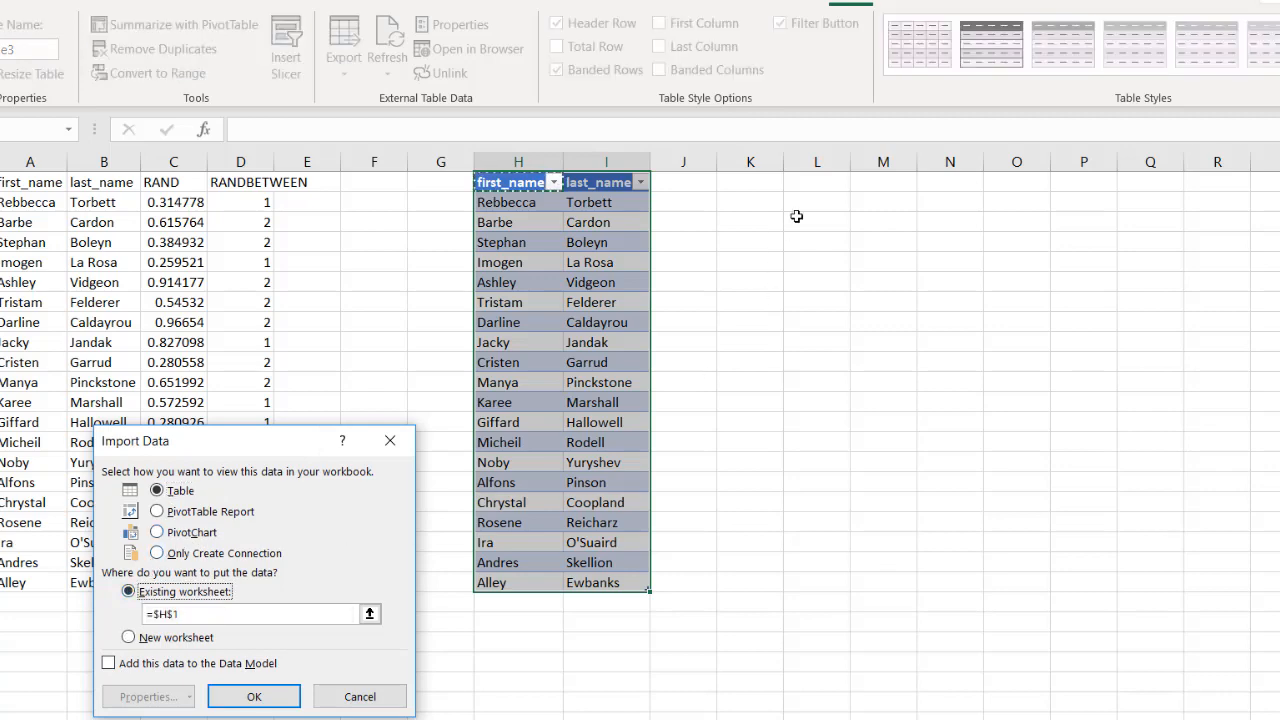
left_click(818, 184)
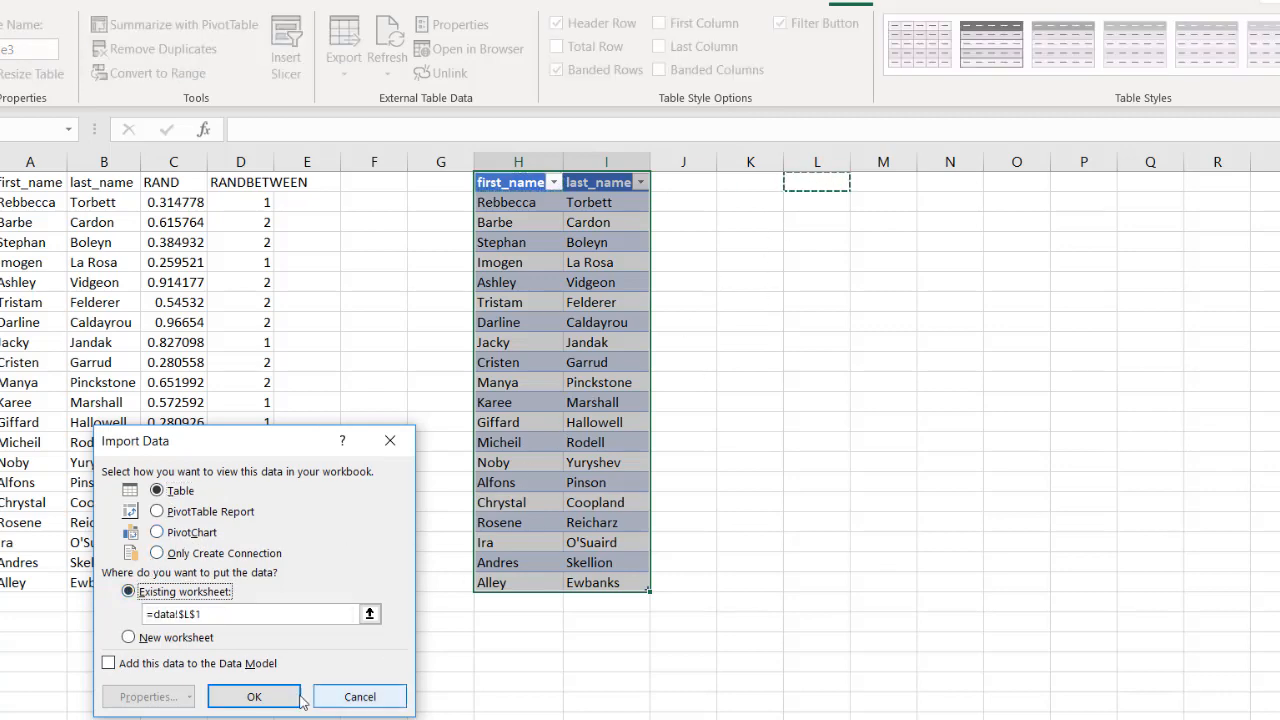
left_click(254, 697)
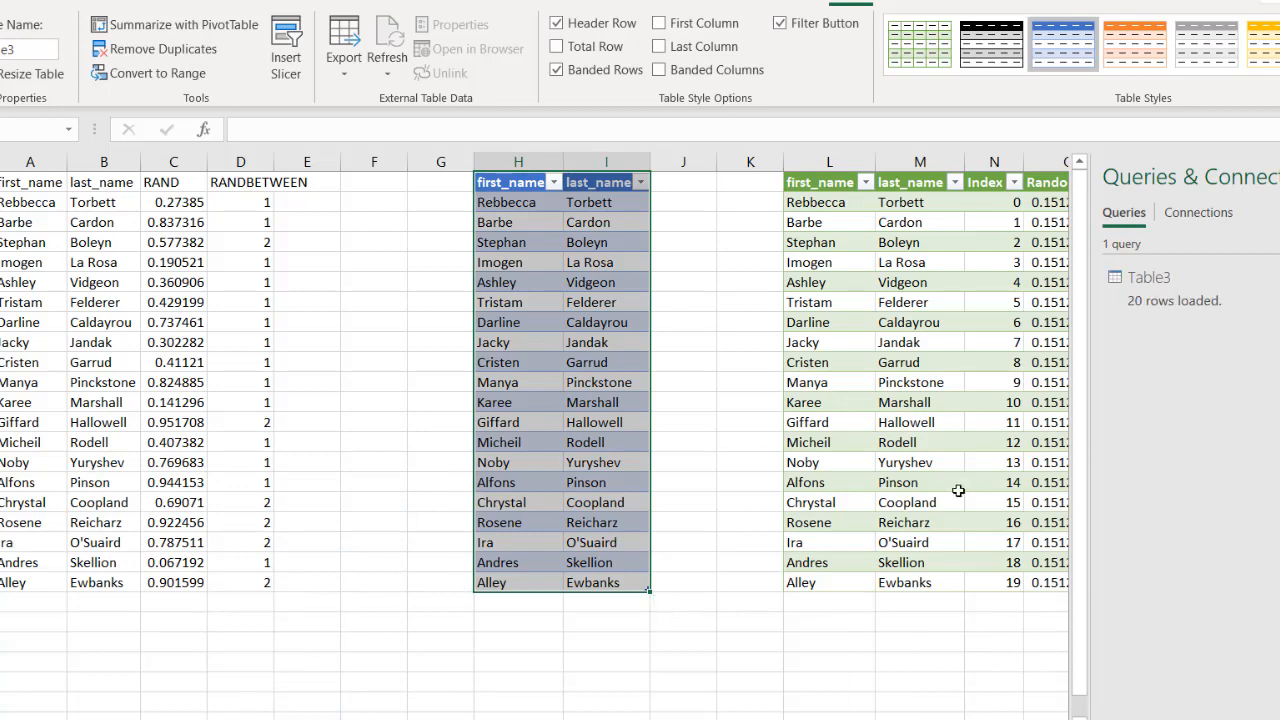
Reopen the Table3 query, add a second index column from 0 after Random, and load the query back to the worksheet
scroll(930, 315, "right", 2)
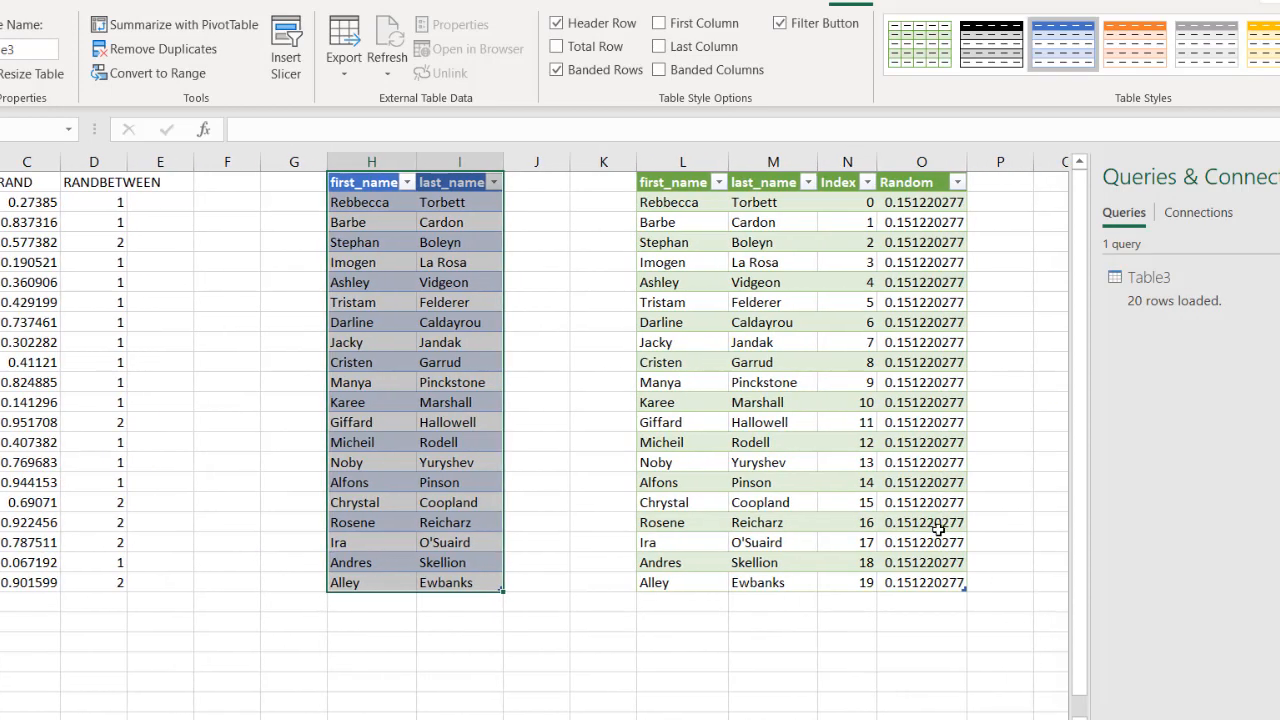
left_click(1157, 291)
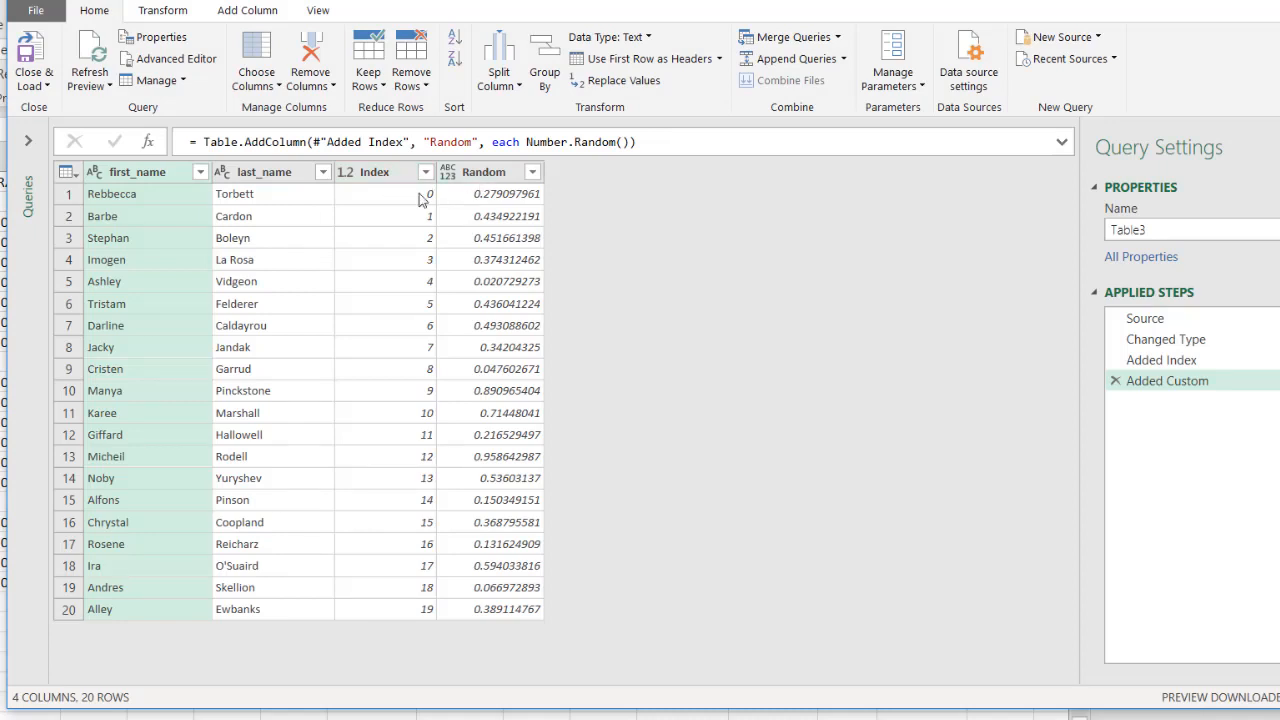
left_click(497, 178)
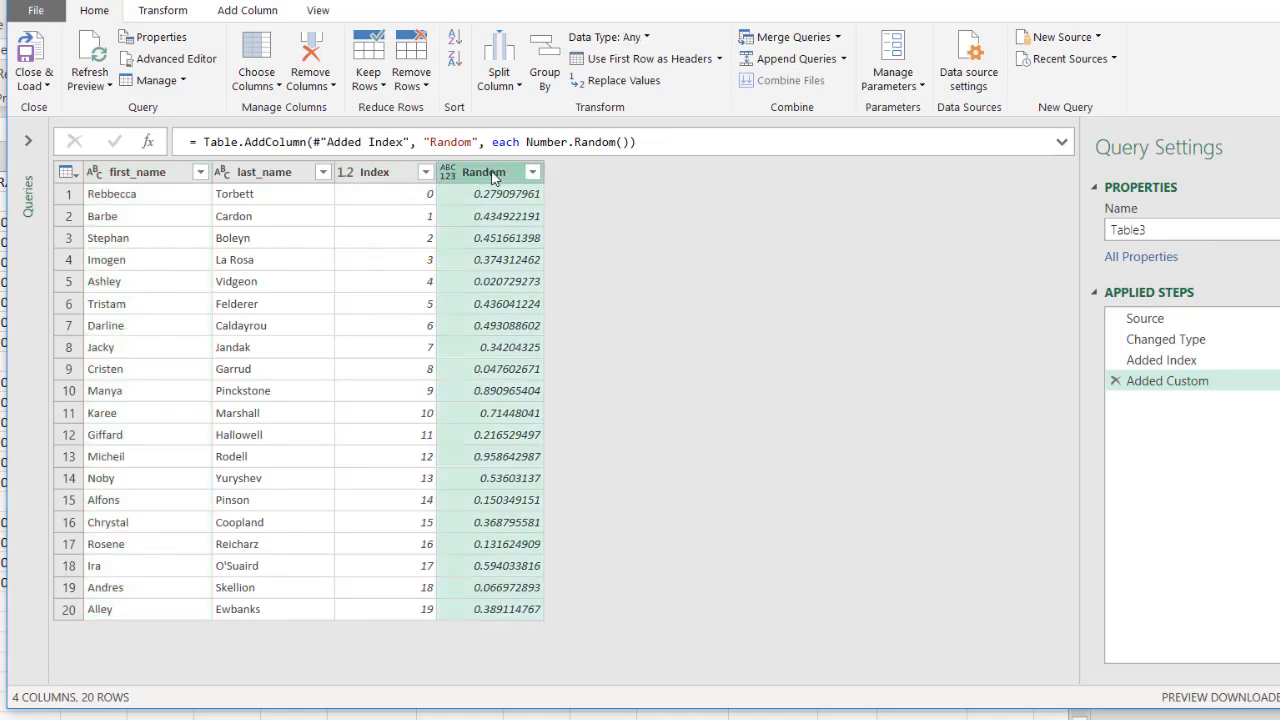
left_click(247, 11)
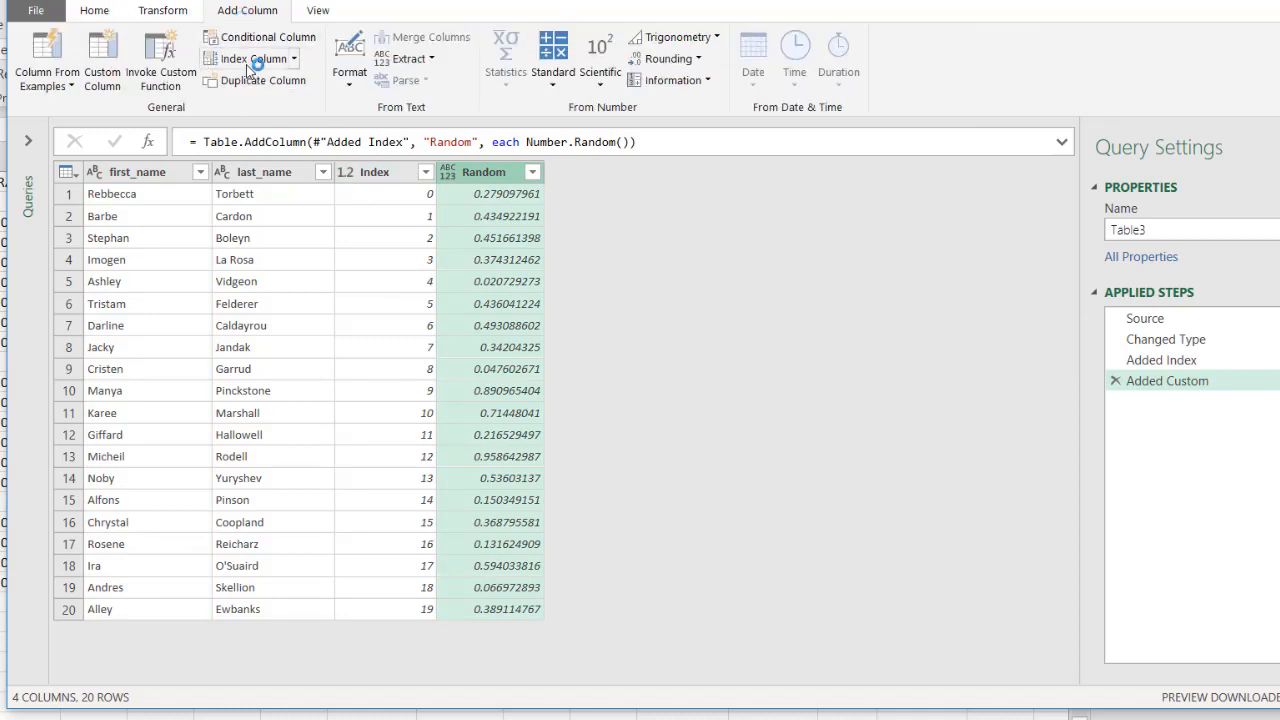
left_click(294, 59)
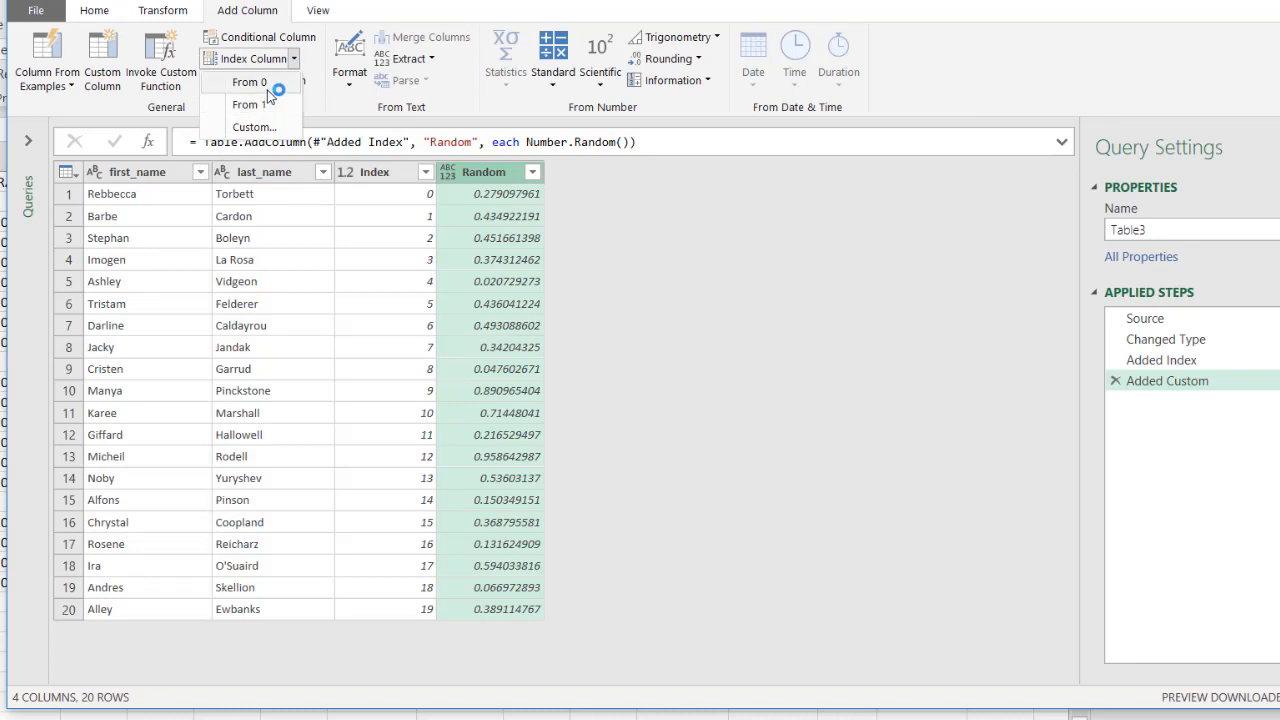
left_click(267, 88)
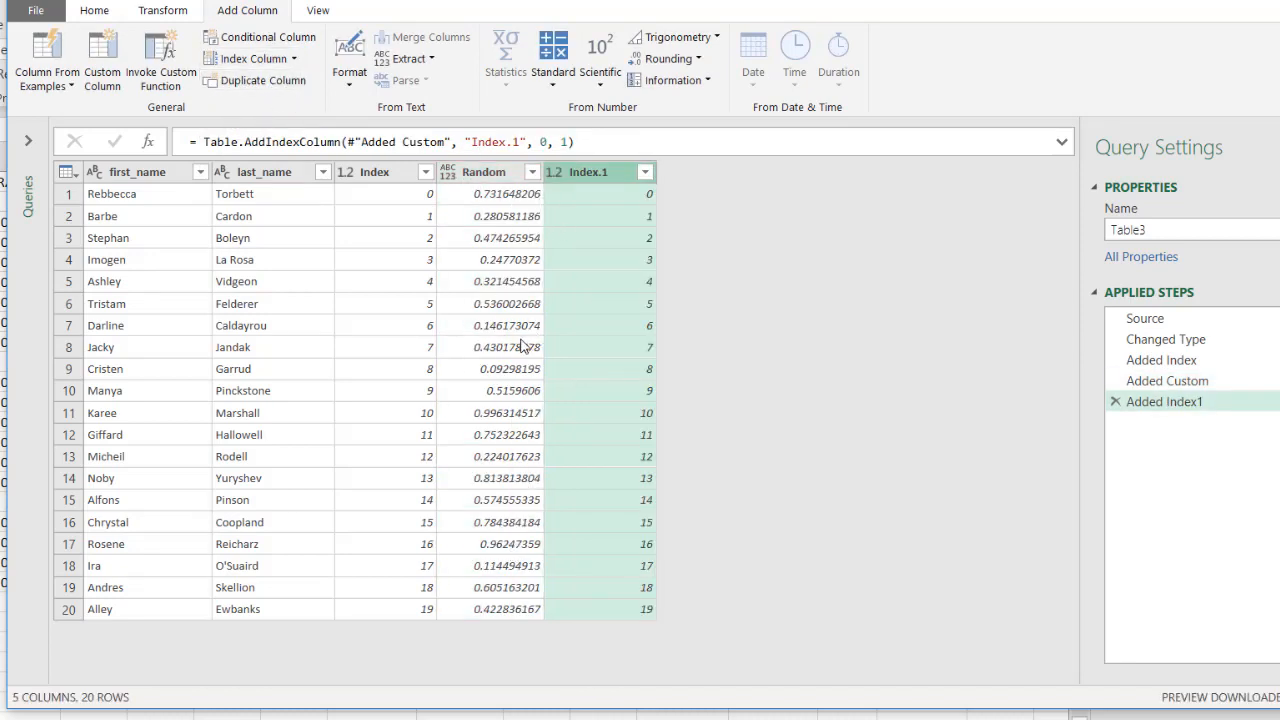
left_click(94, 11)
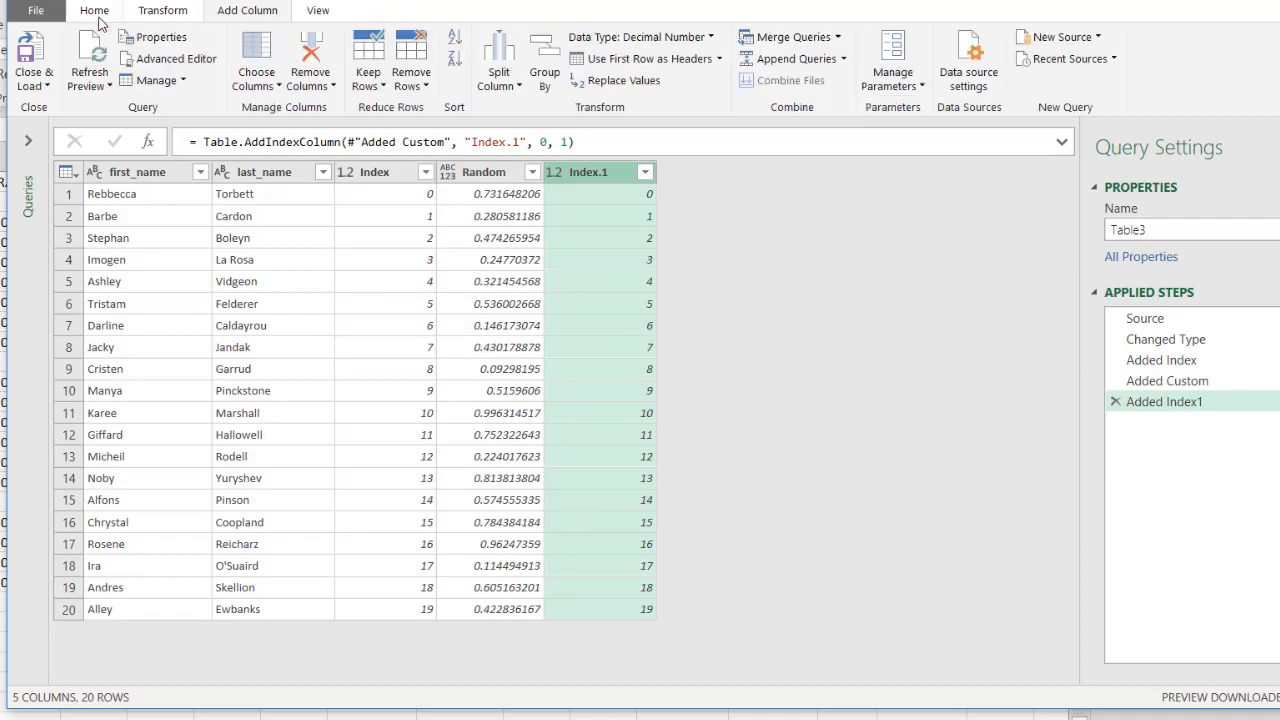
left_click(44, 42)
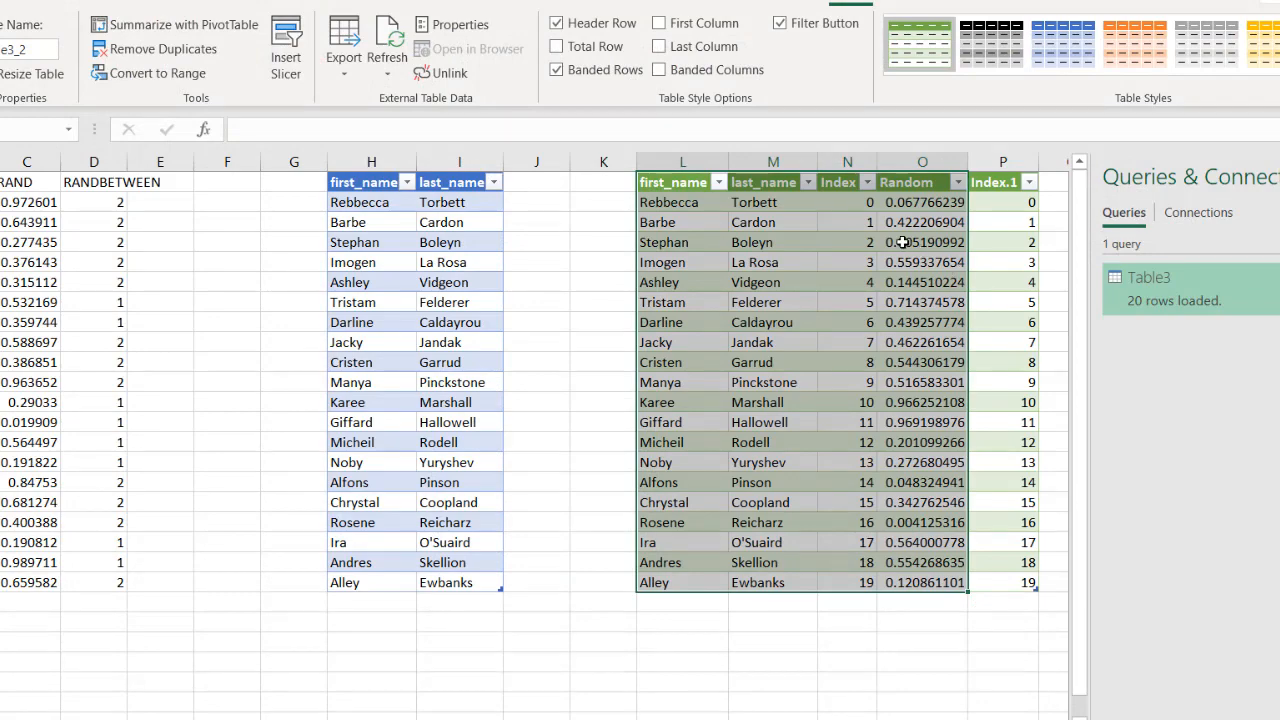
Refresh all the workbook's queries several times to regenerate the random numbers
left_click(352, 0)
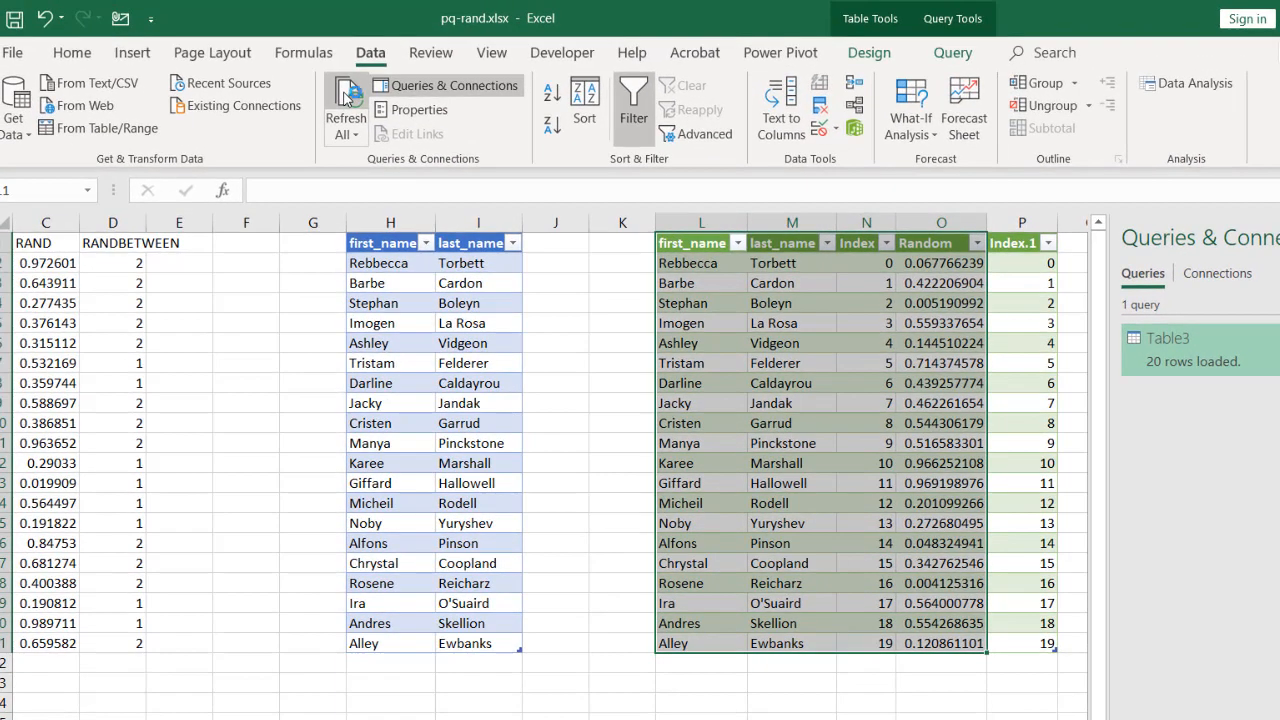
left_click(335, 56)
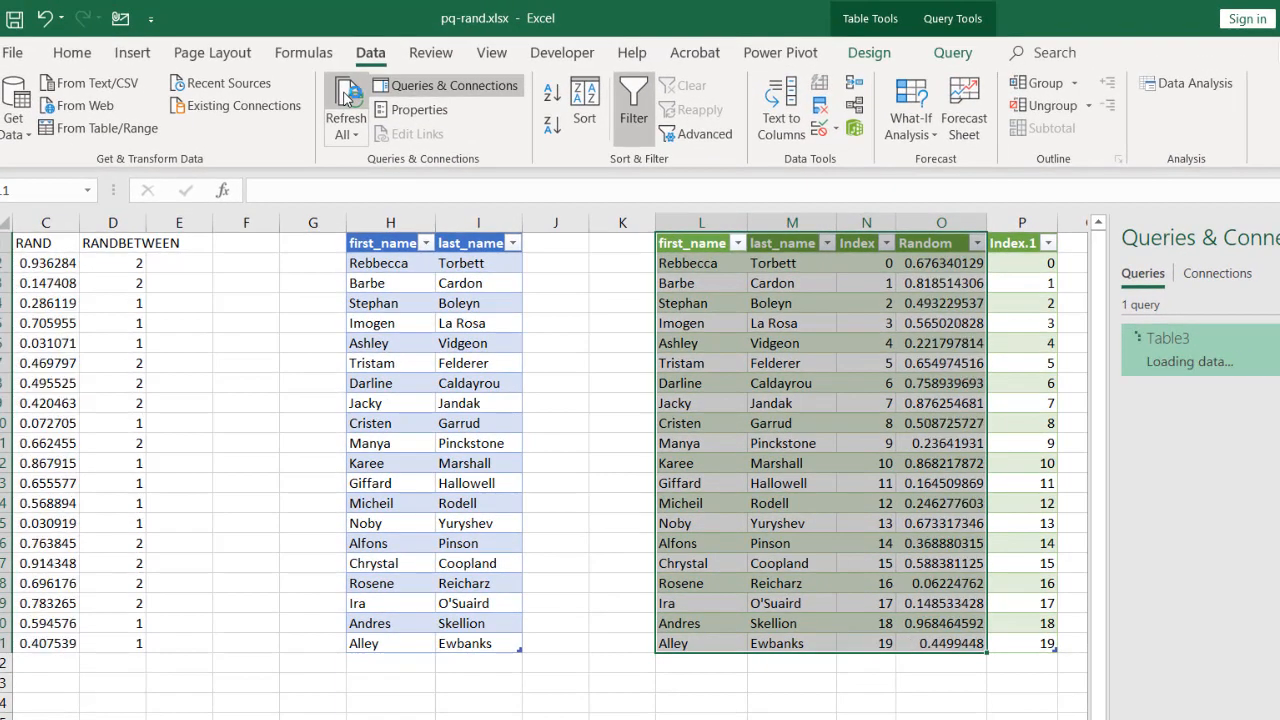
left_click(345, 97)
left_click(345, 97)
left_click(345, 97)
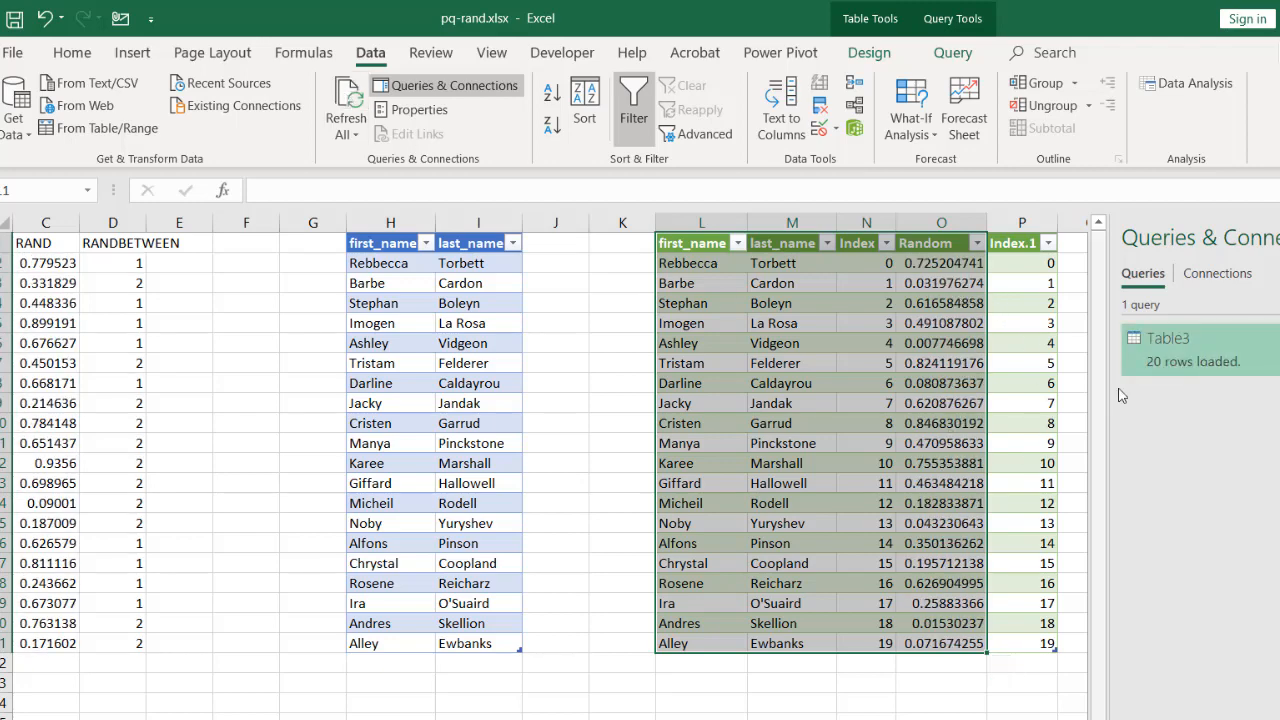
Reopen the Table3 query and remove both index columns, Index and Index.1
double_click(1180, 366)
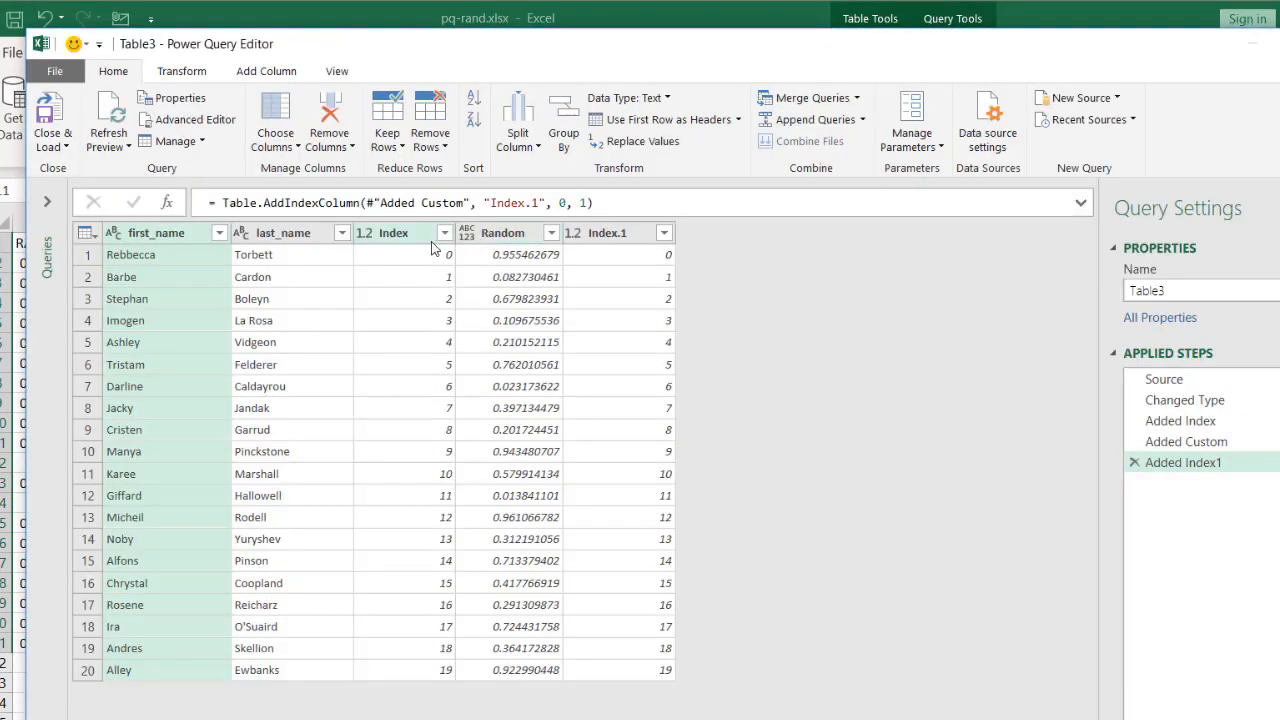
left_click(410, 235)
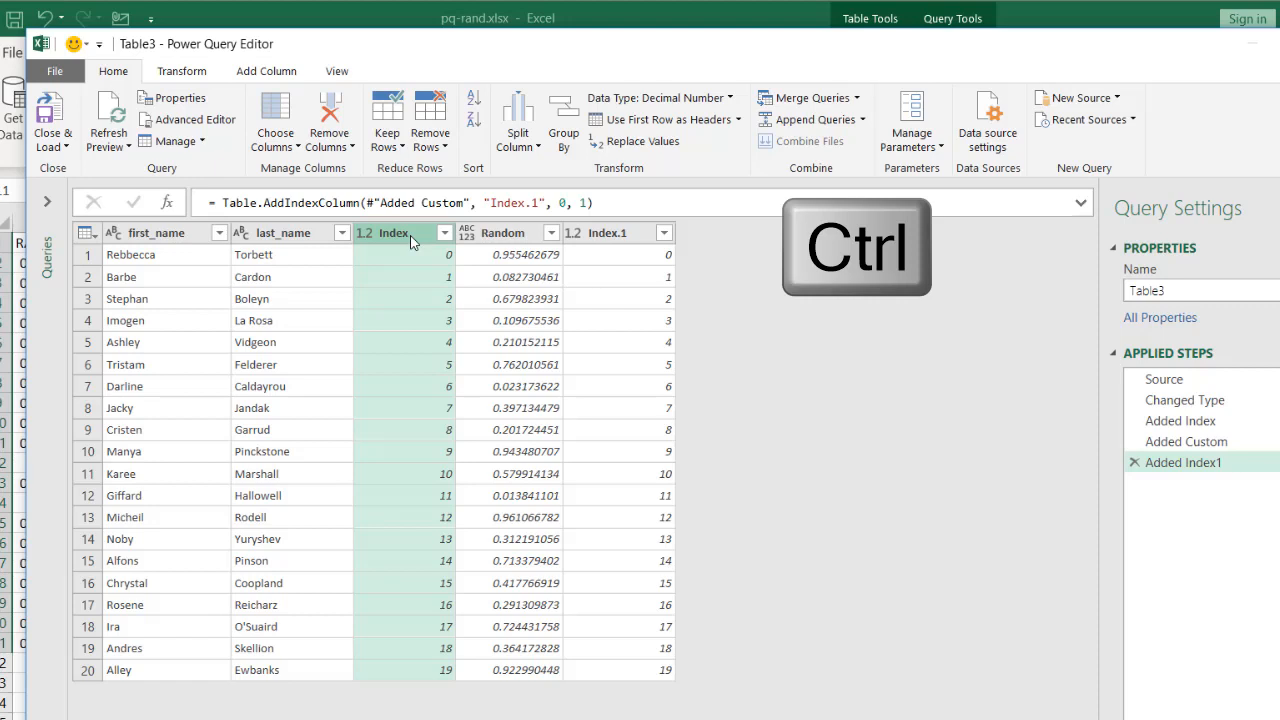
left_click(621, 235, "ctrl")
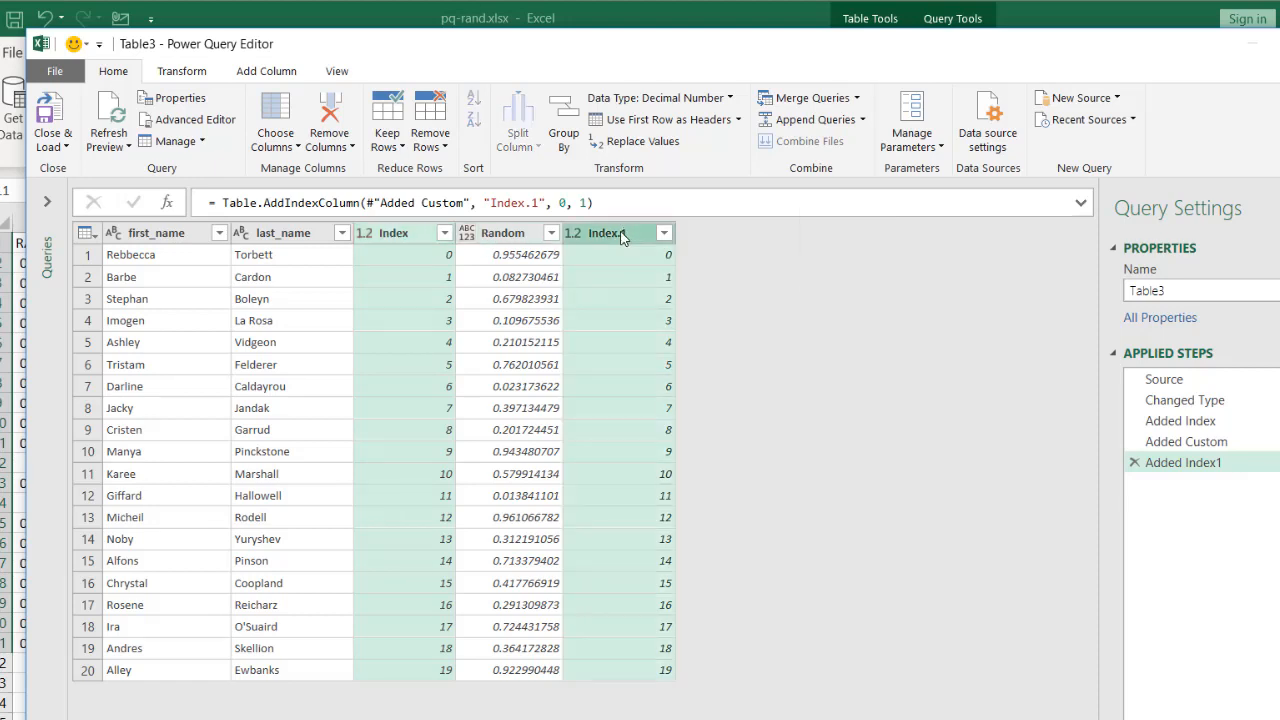
right_click(618, 236)
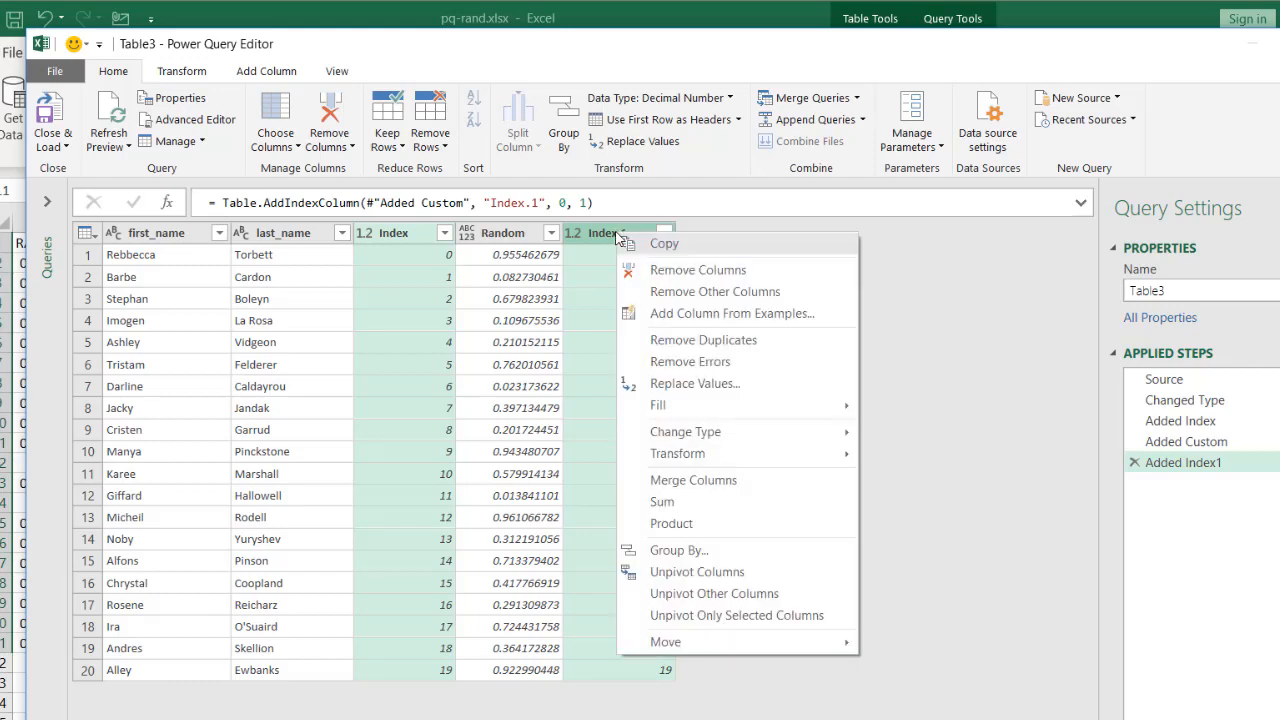
left_click(666, 270)
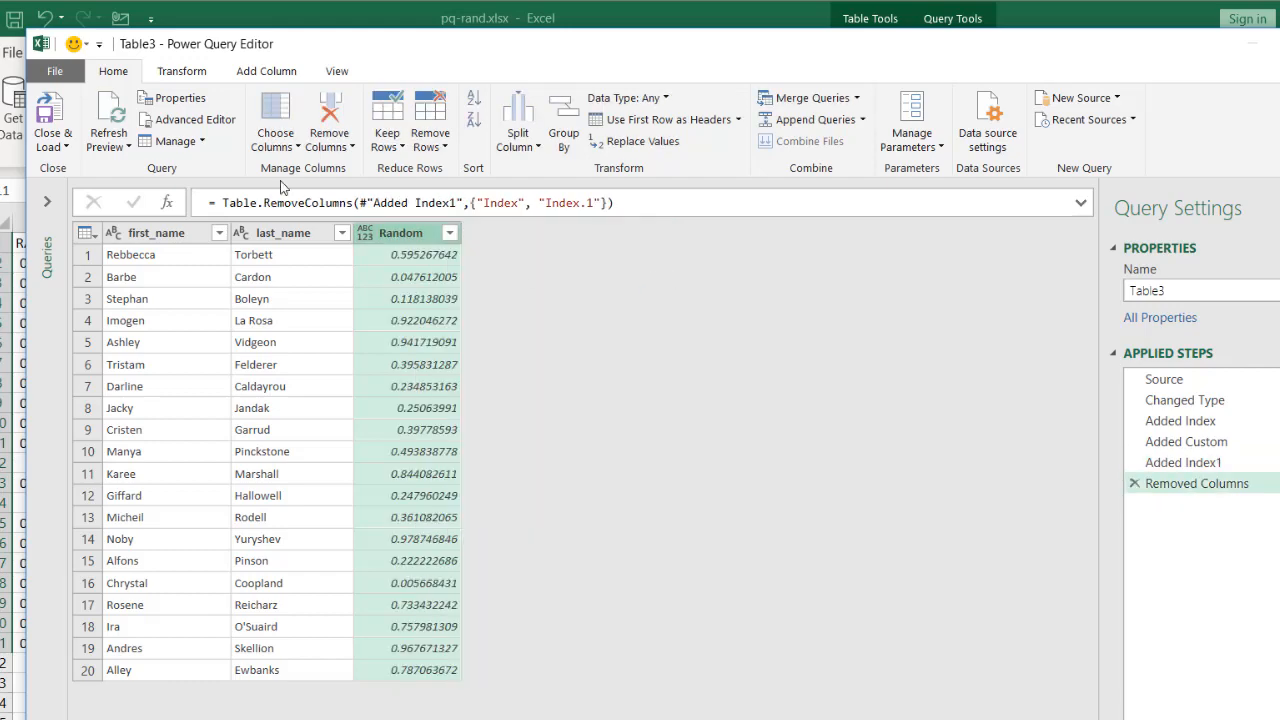
Load the Table3 query back to the worksheet and refresh all queries repeatedly to regenerate the Random column
left_click(50, 108)
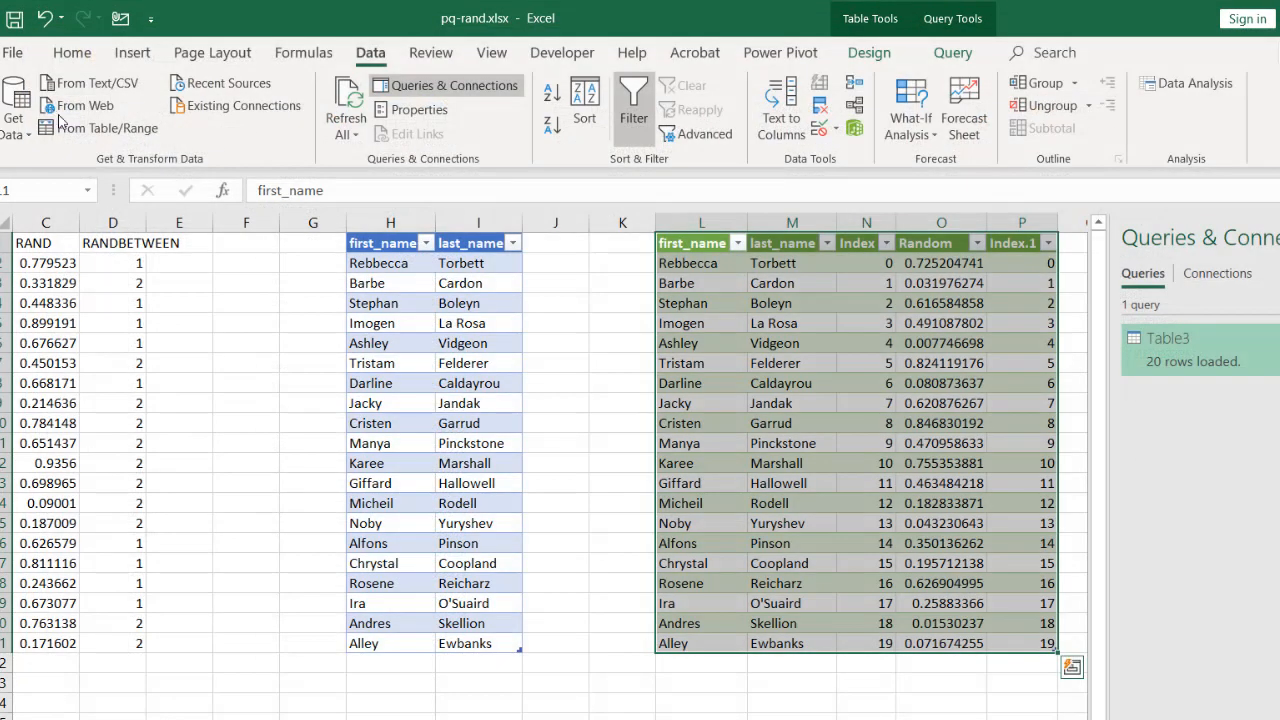
left_click(1000, 327)
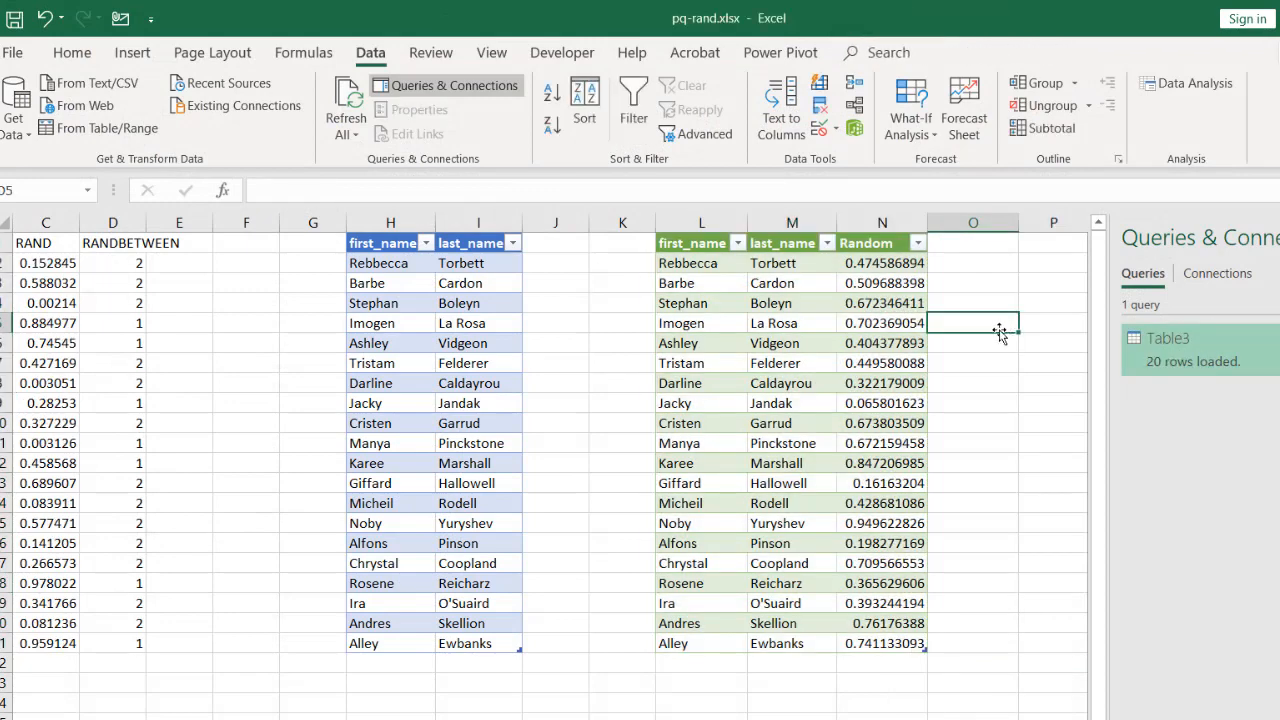
left_click(352, 96)
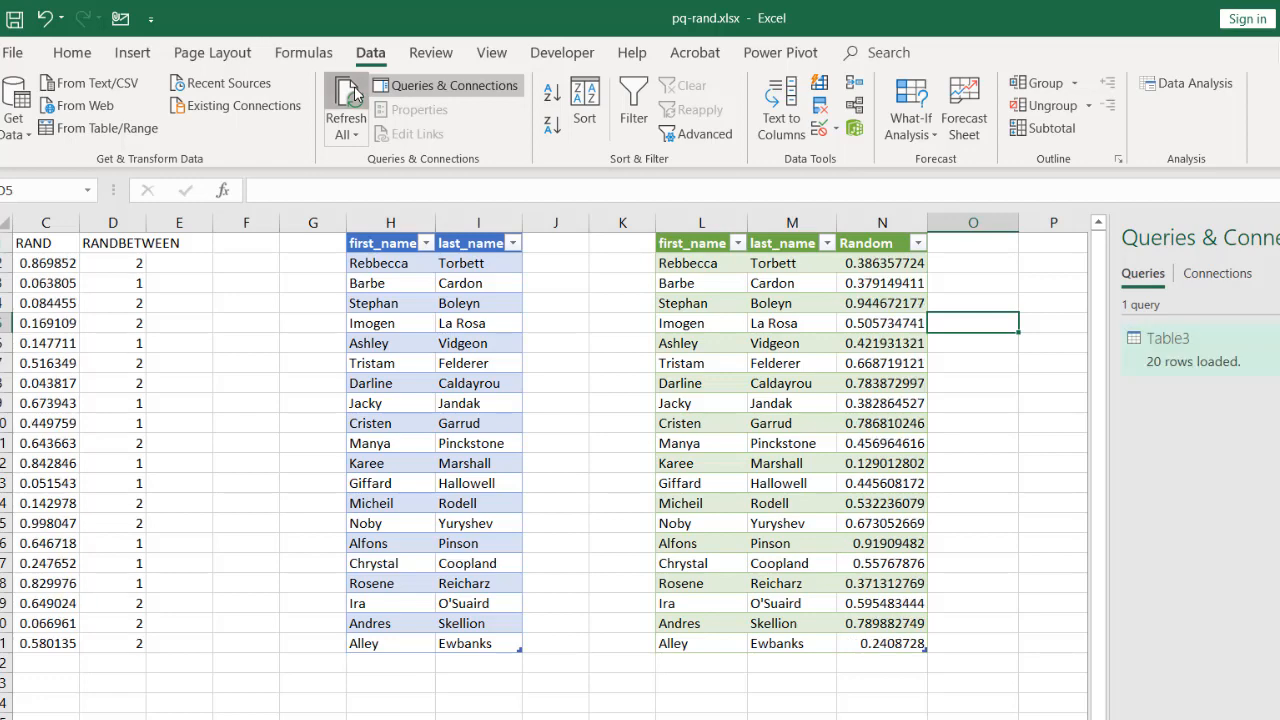
left_click(352, 96)
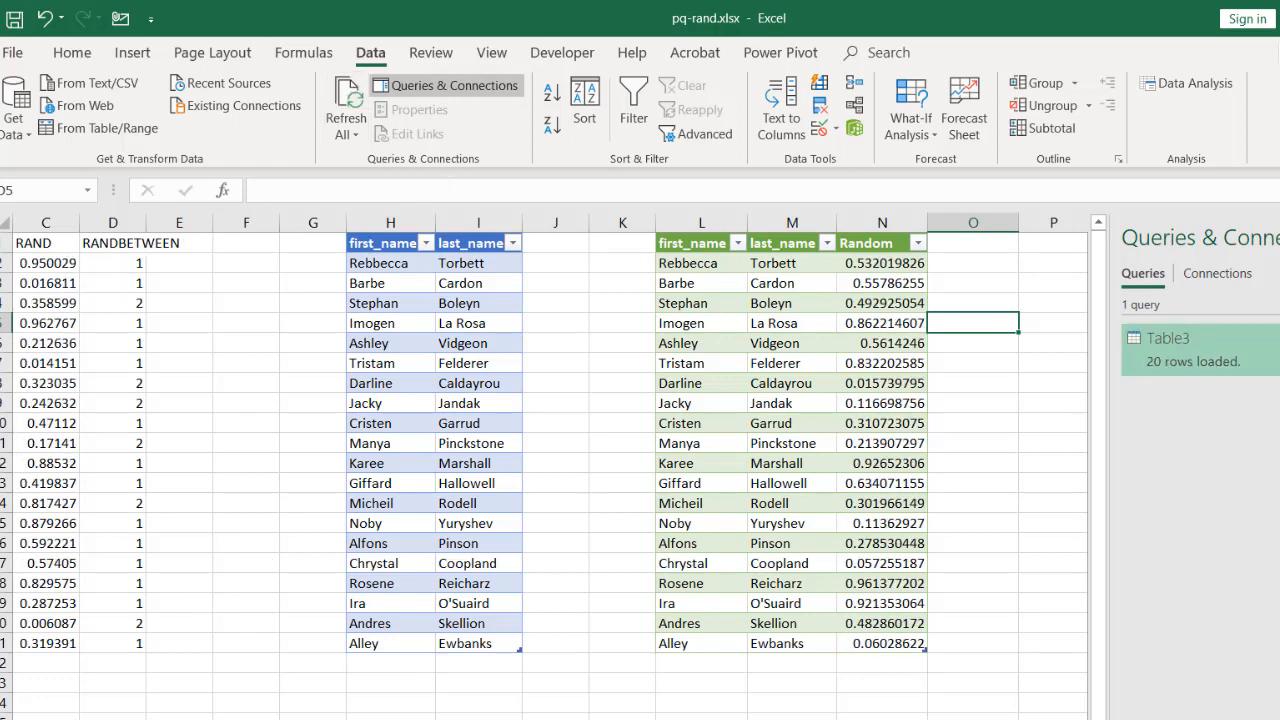
scroll(544, 466, "down", 1)
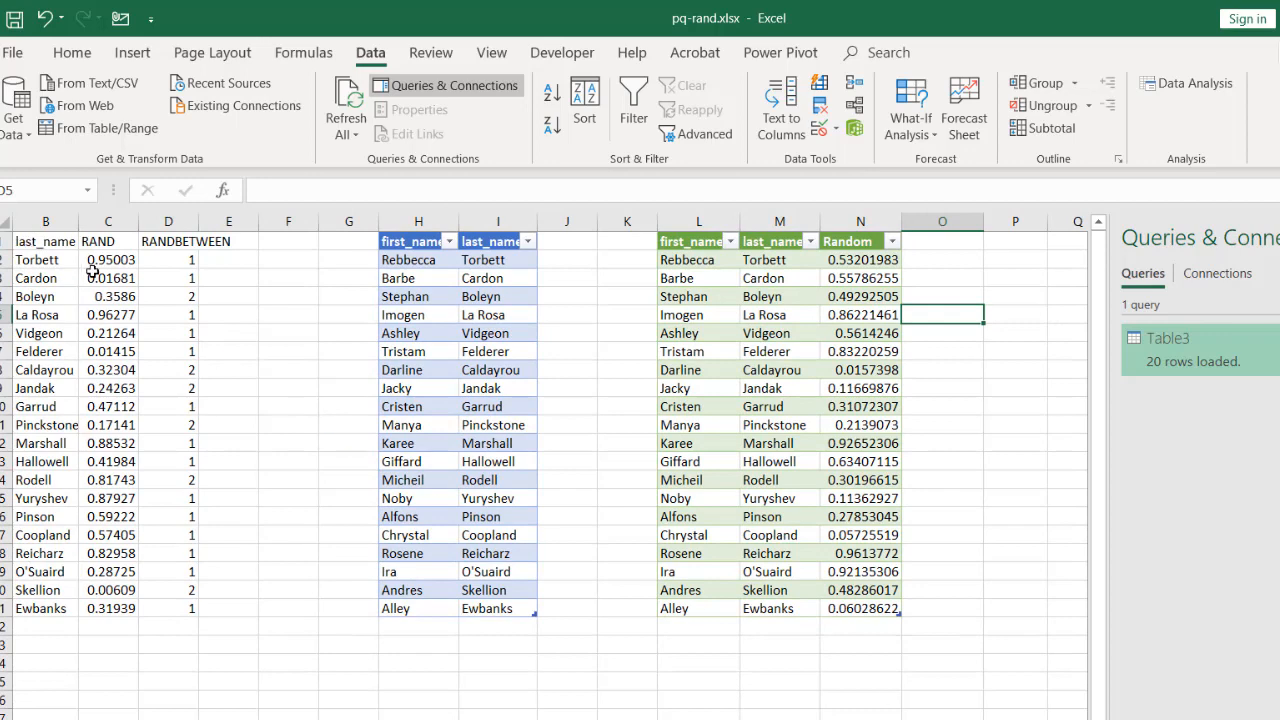
scroll(187, 369, "left", 1)
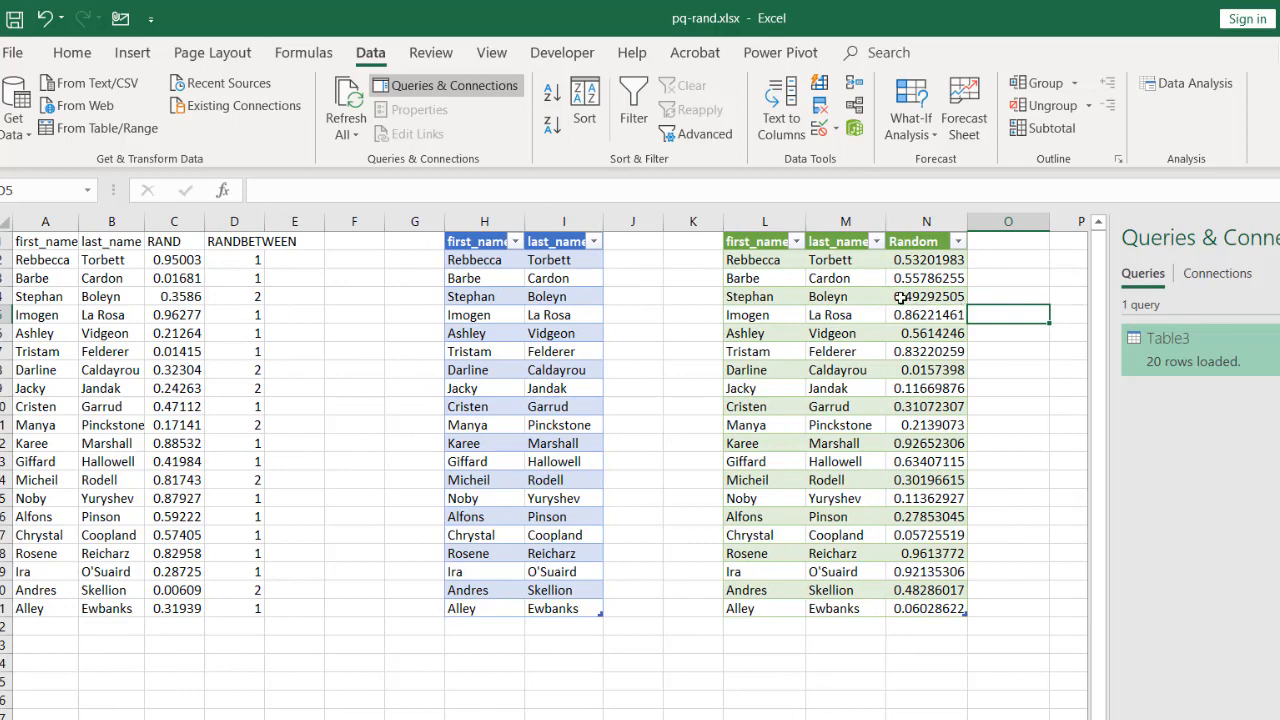
Reopen the Table3 query and delete the Added Custom step together with all steps after it
double_click(1160, 340)
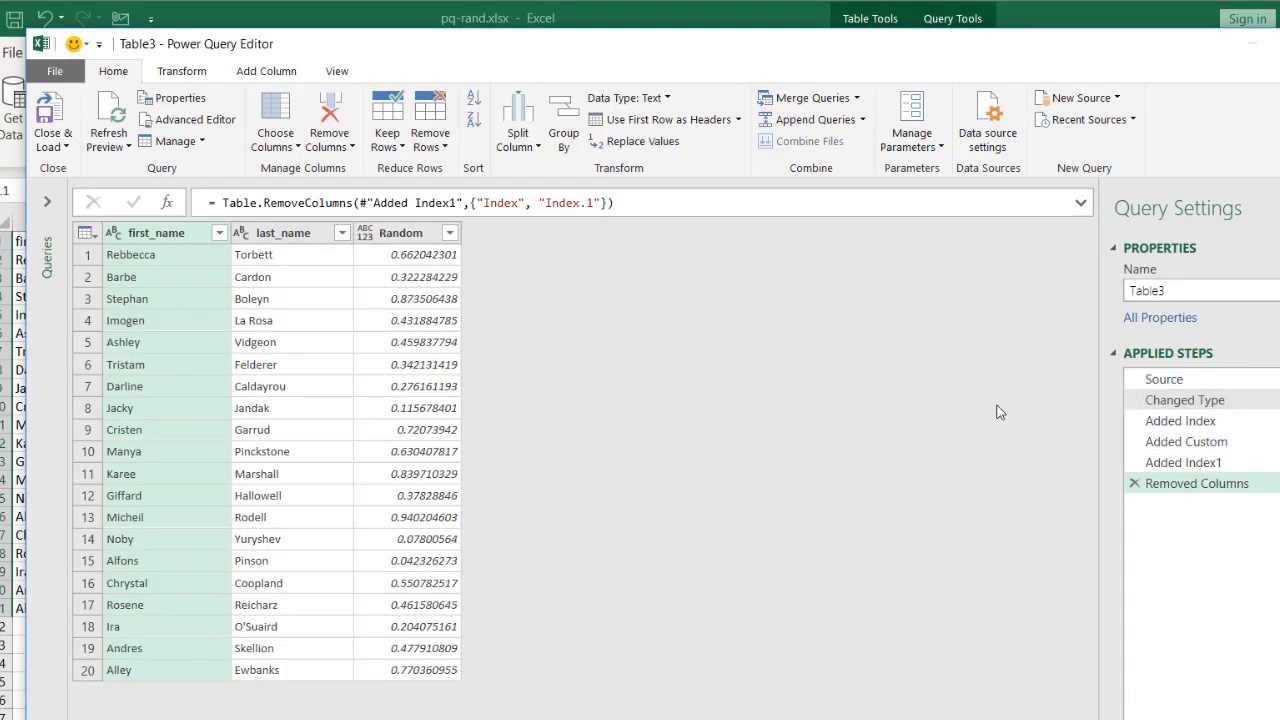
left_click(1166, 423)
right_click(1166, 425)
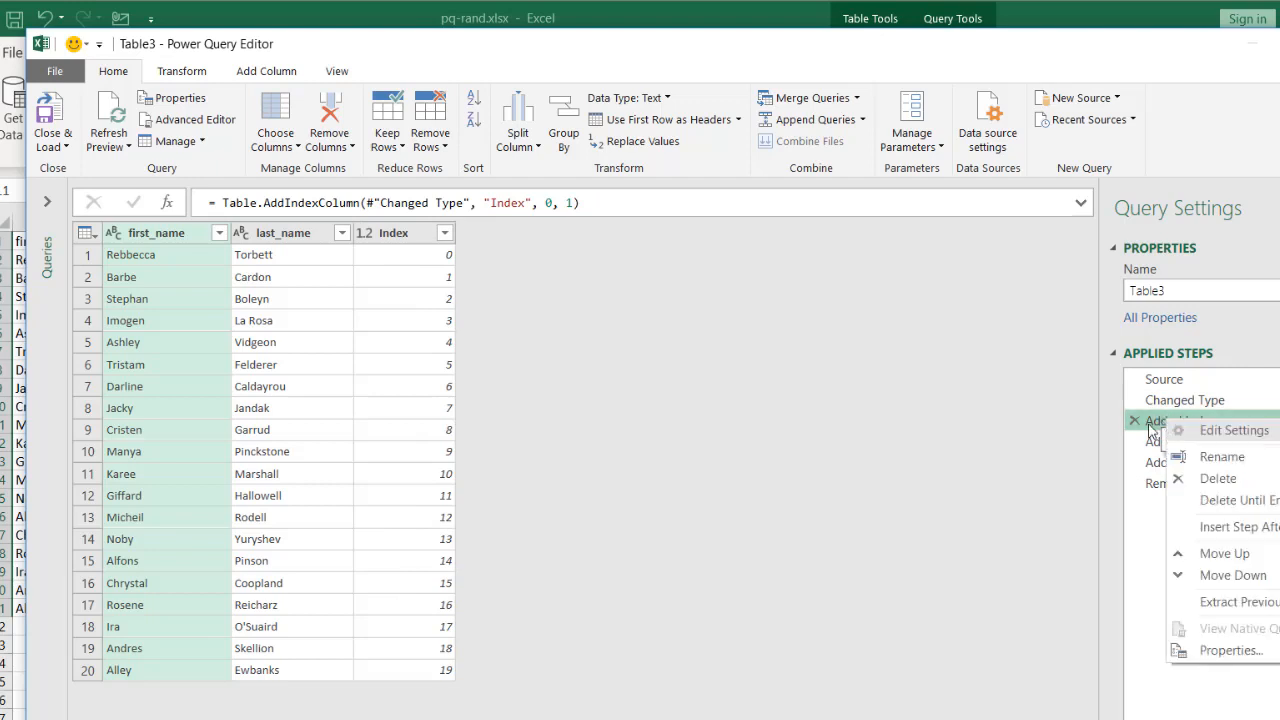
left_click(1155, 441)
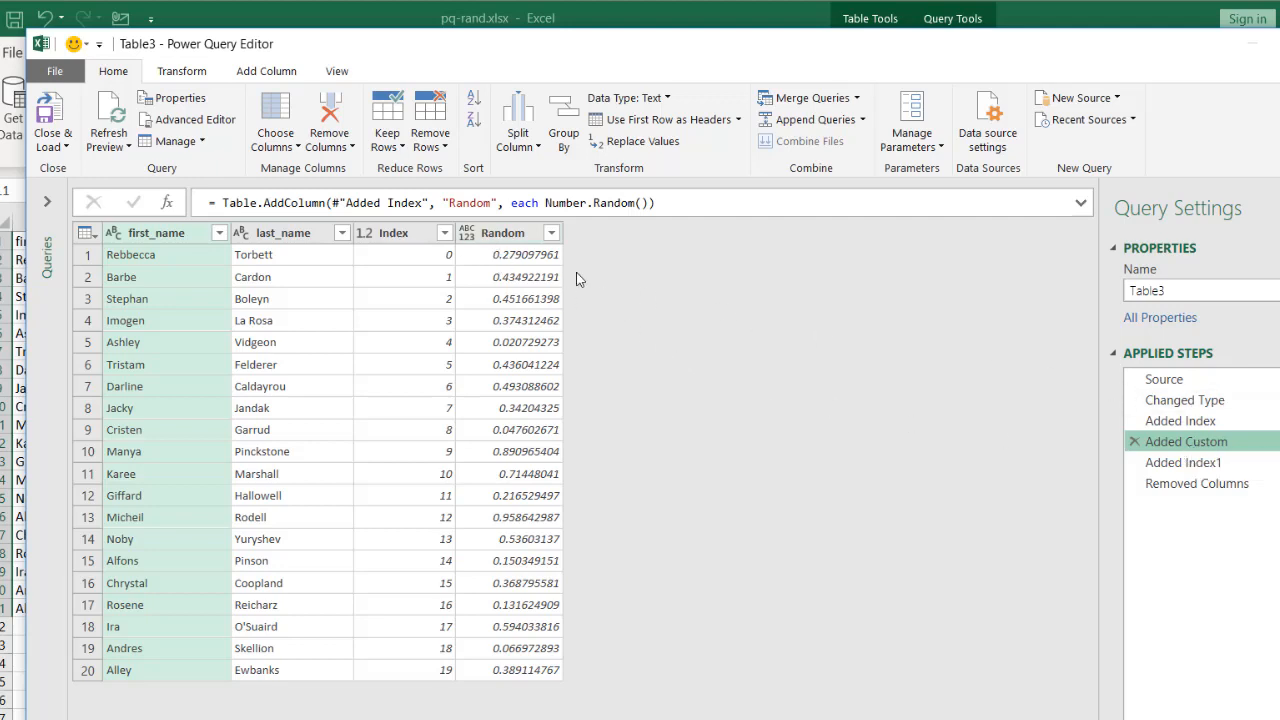
right_click(1184, 449)
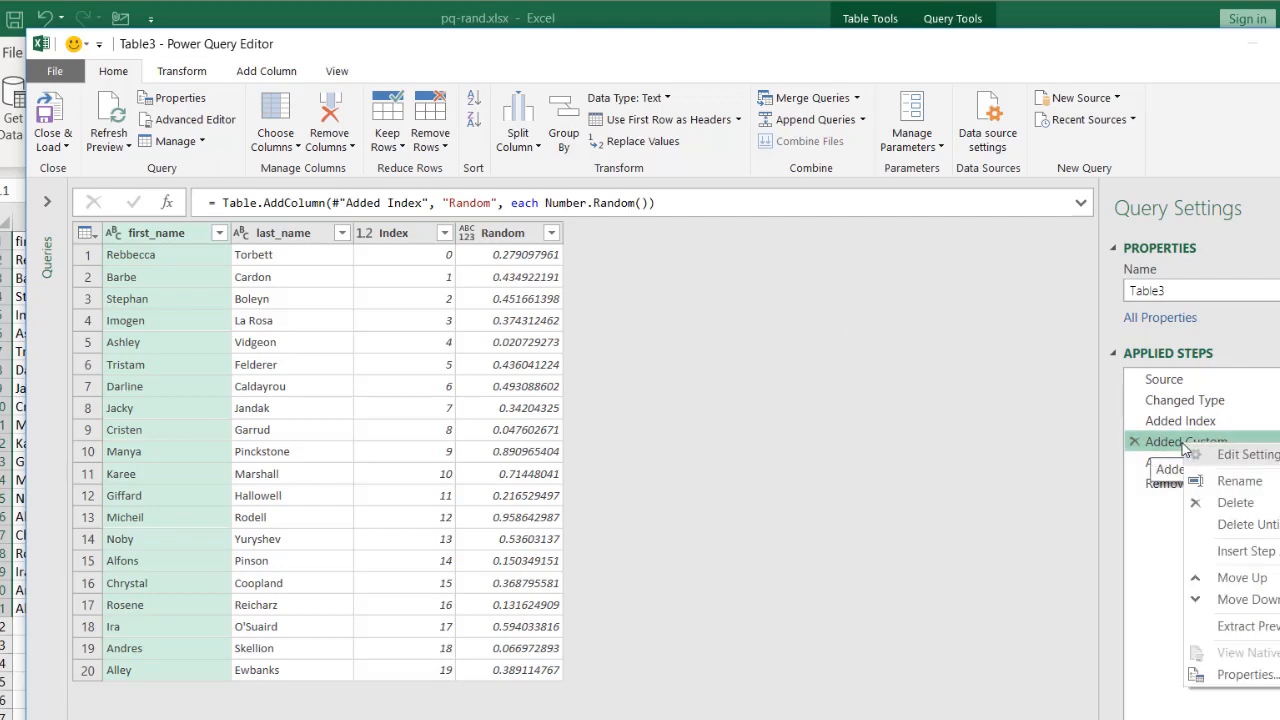
left_click(1240, 526)
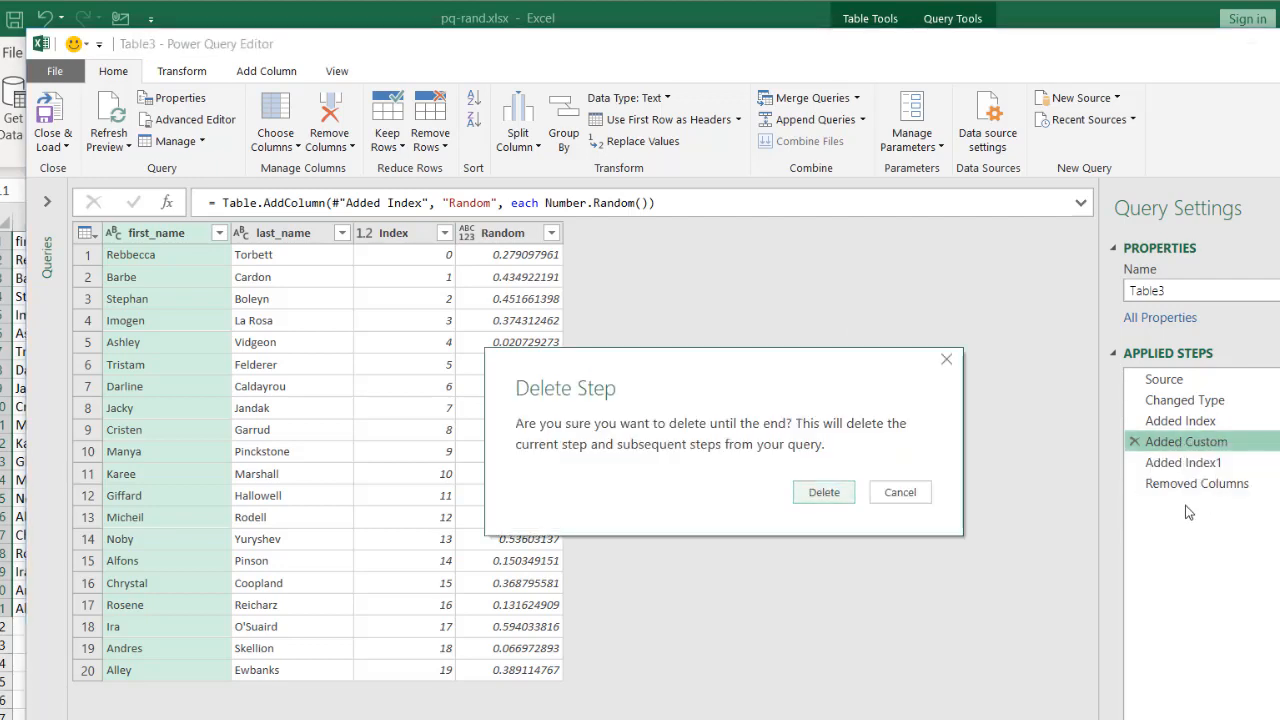
left_click(822, 493)
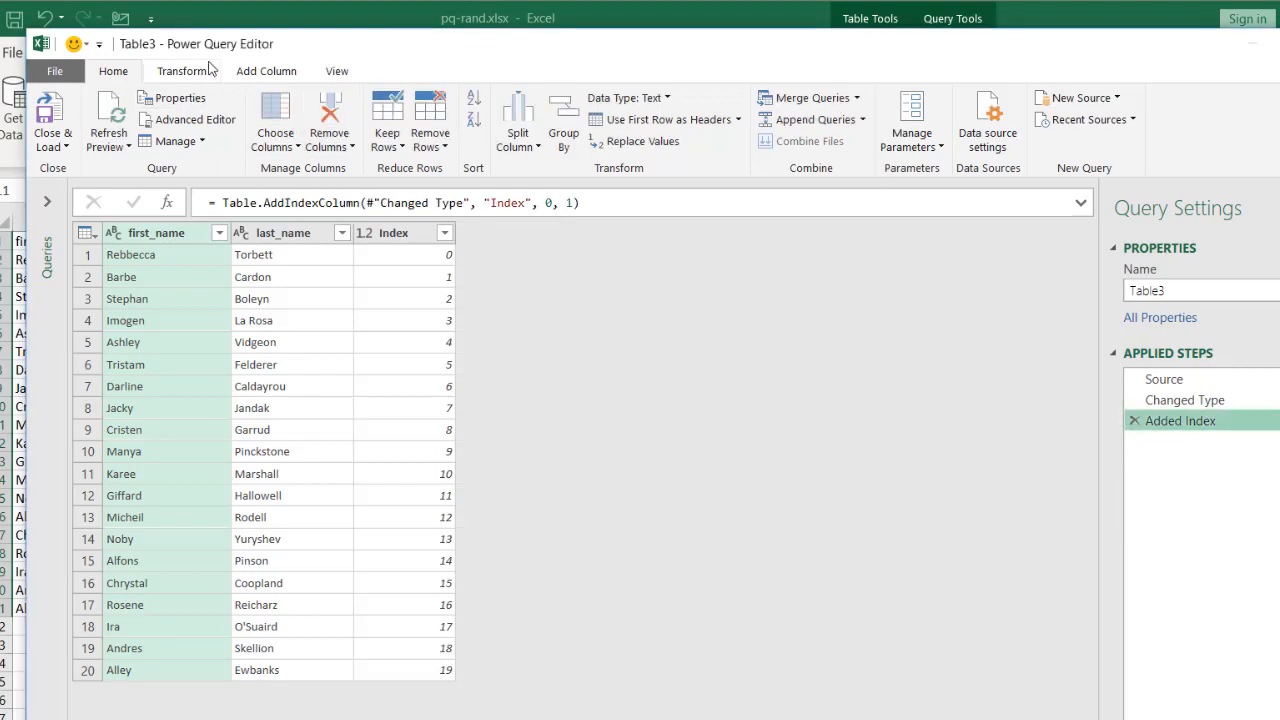
Start a new custom column in the Table3 query and name it RandomB
left_click(262, 72)
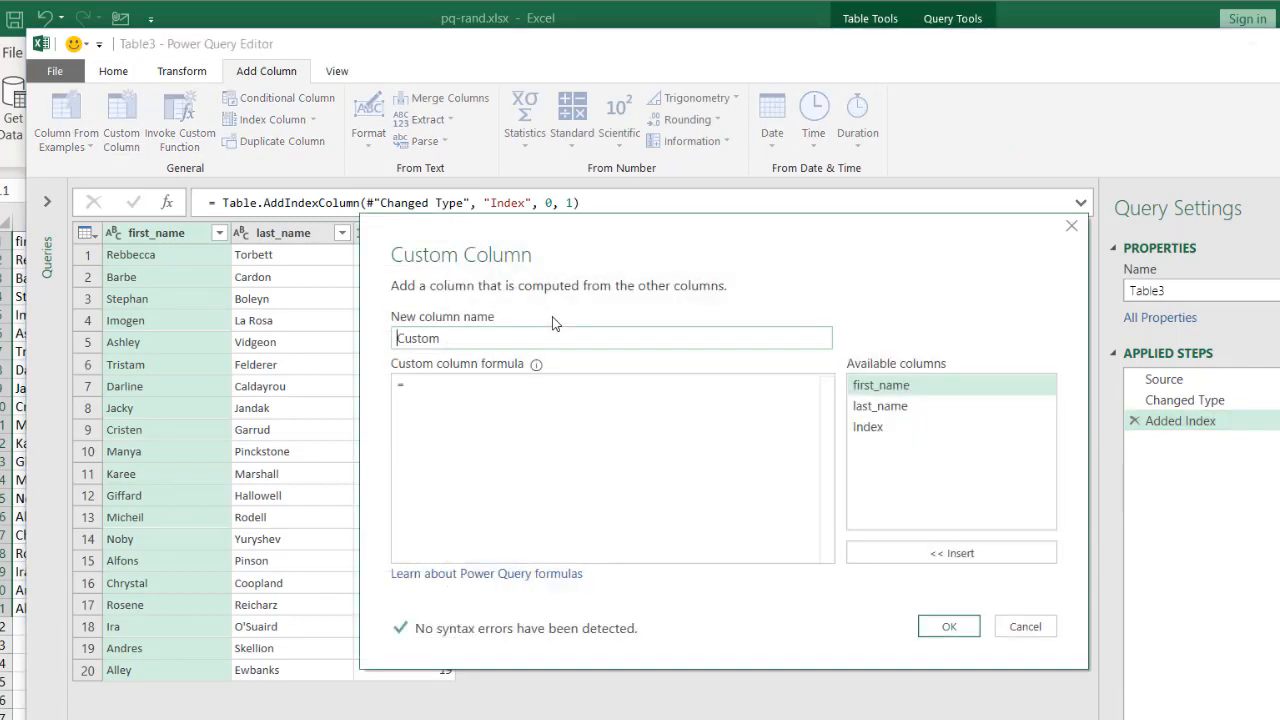
type("RandomB")
left_click(646, 503)
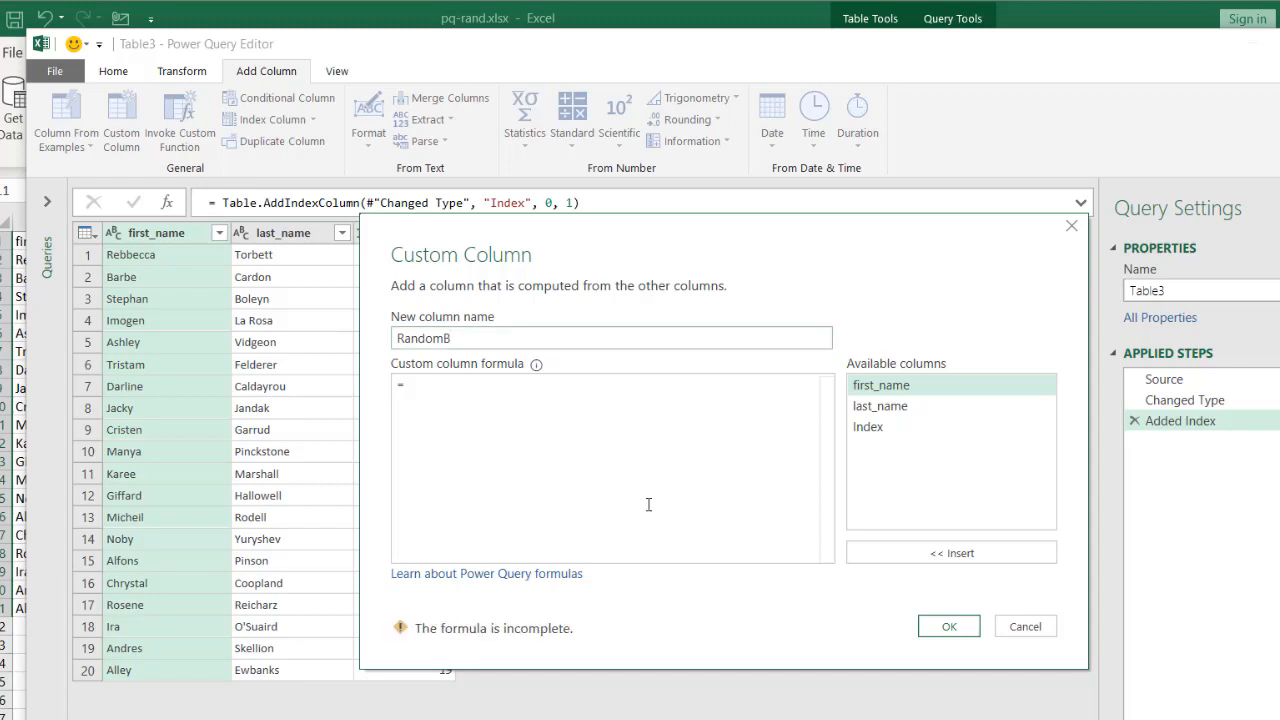
Switch to the Microsoft Docs page in the browser, find Number.RandomBetween by filtering for "random", and copy its example formula Number.RandomBetween(1, 5)
key("alt+Tab")
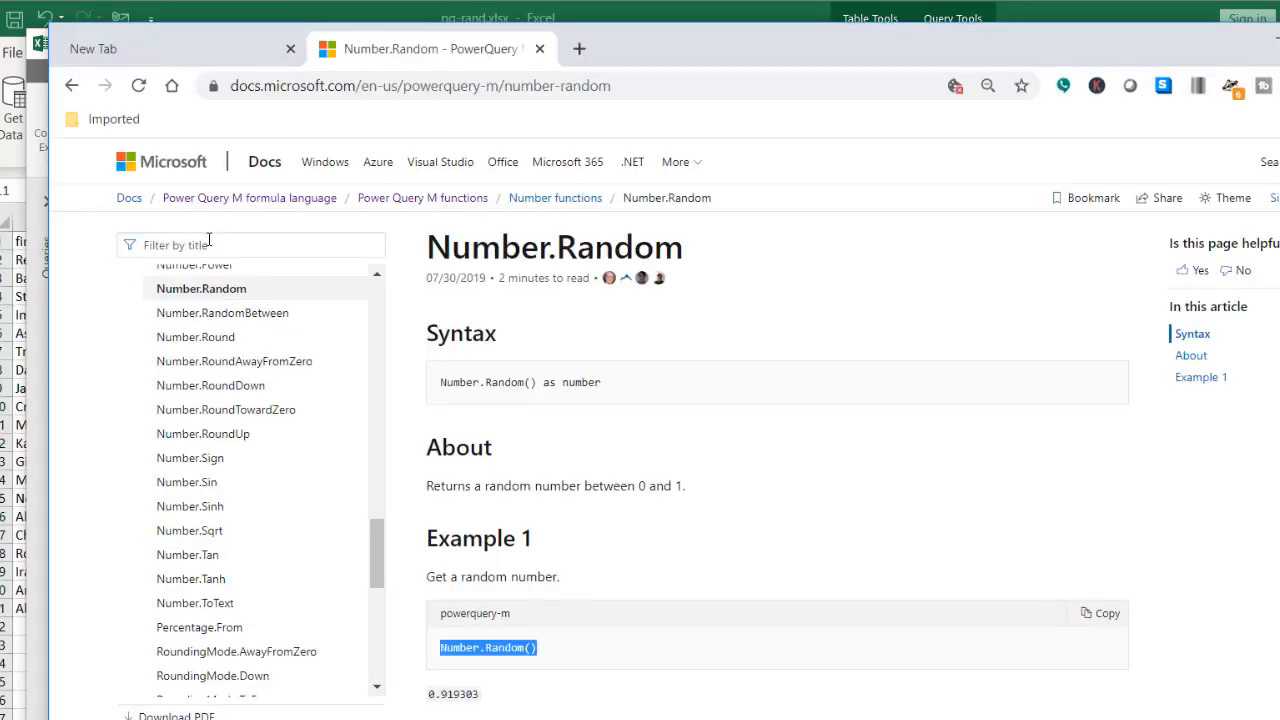
left_click(210, 245)
type("random")
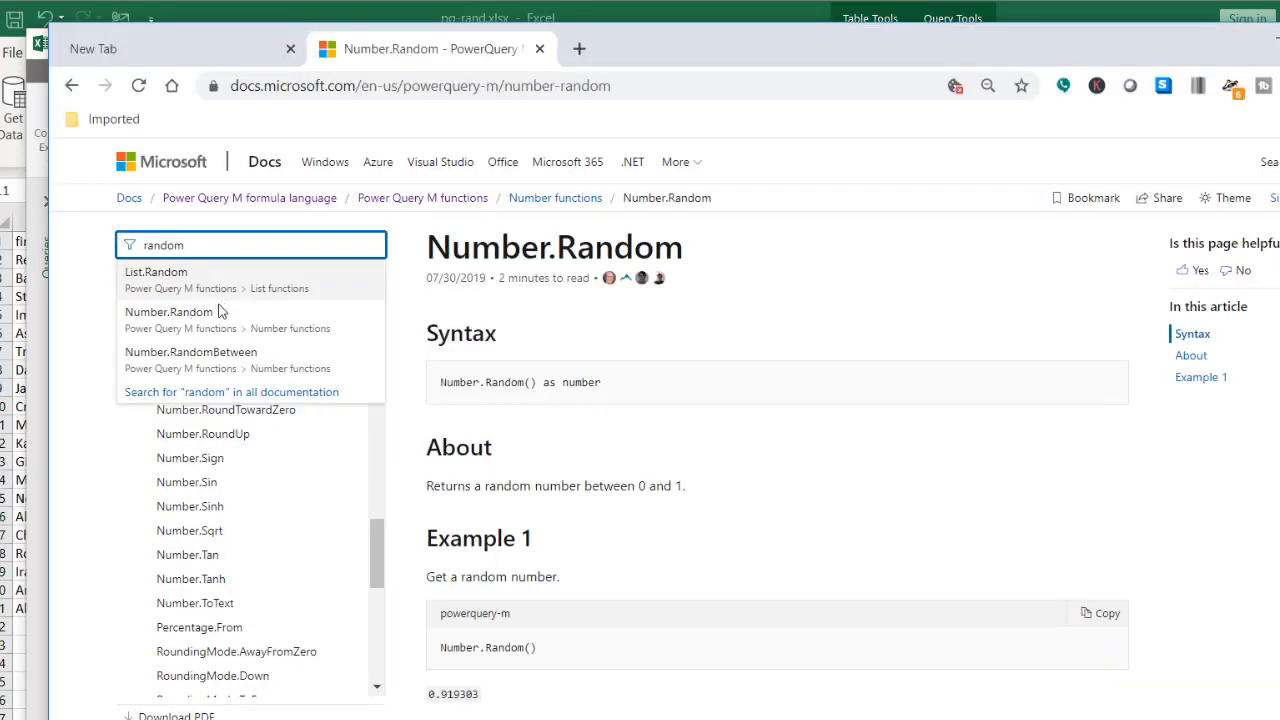
left_click(206, 358)
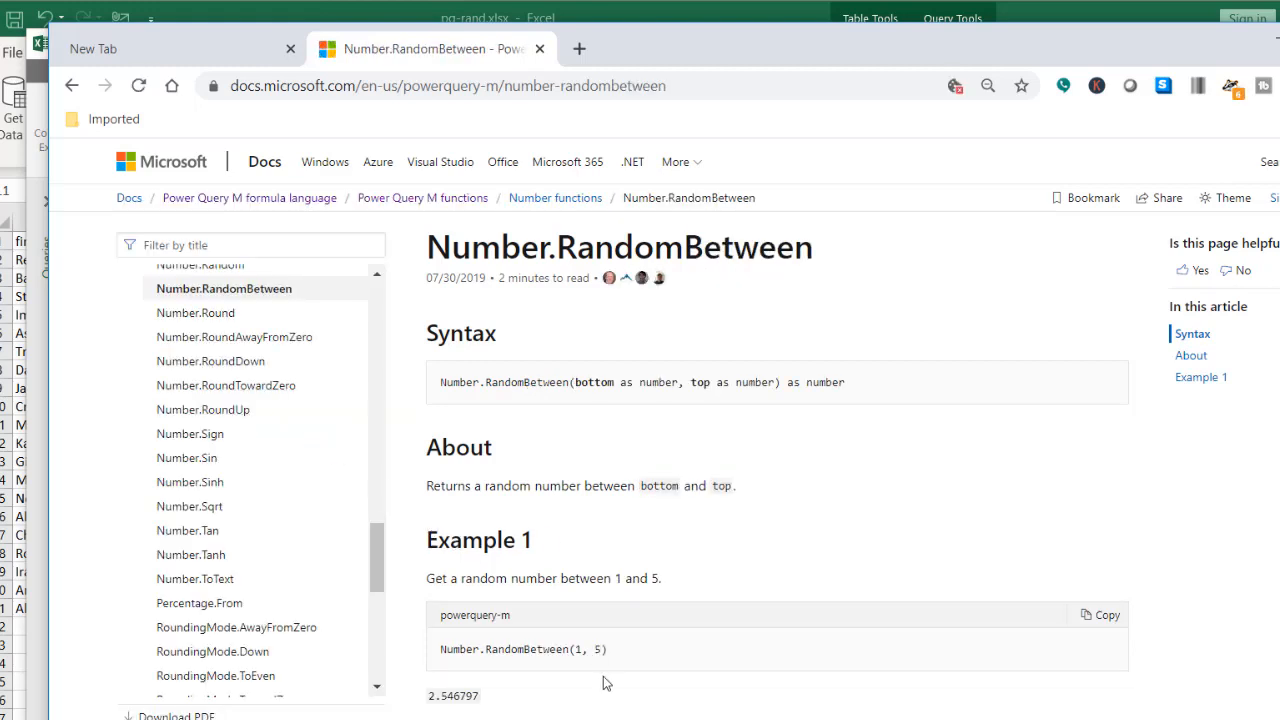
left_click_drag(614, 654, 452, 651)
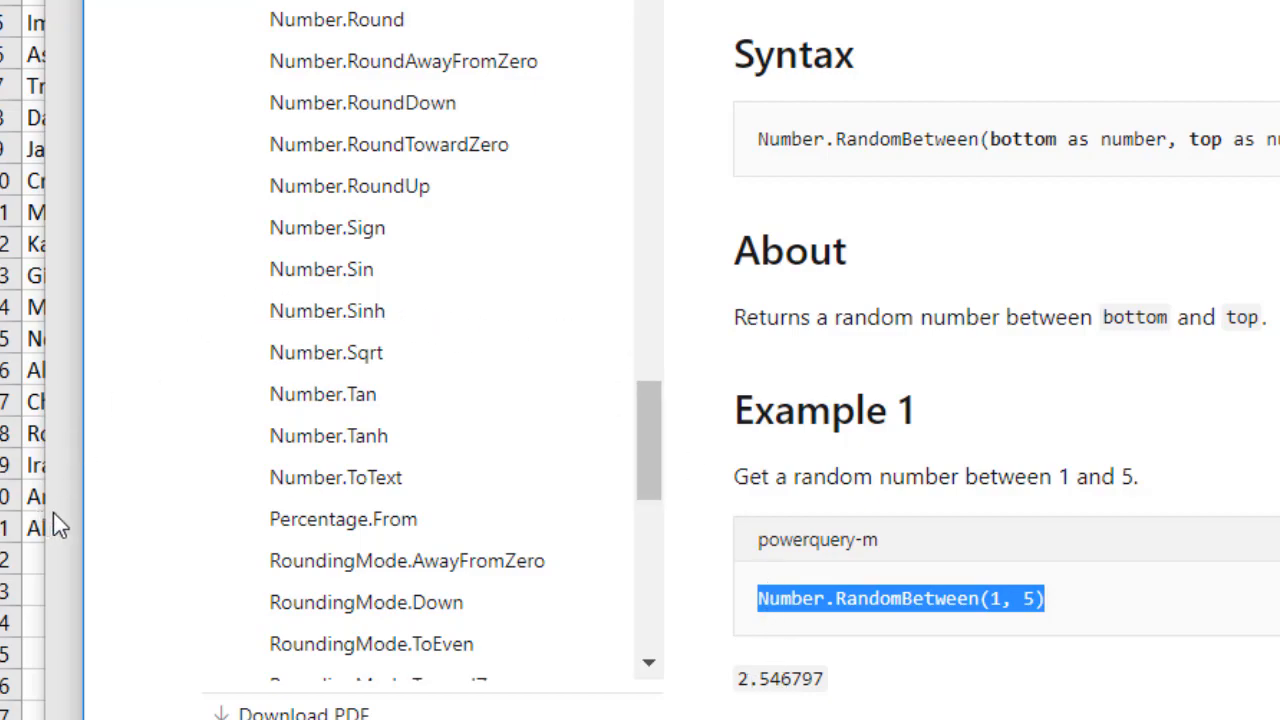
Return to the Power Query custom column and create RandomB with the formula Number.RandomBetween(1, 2)
left_click(40, 155)
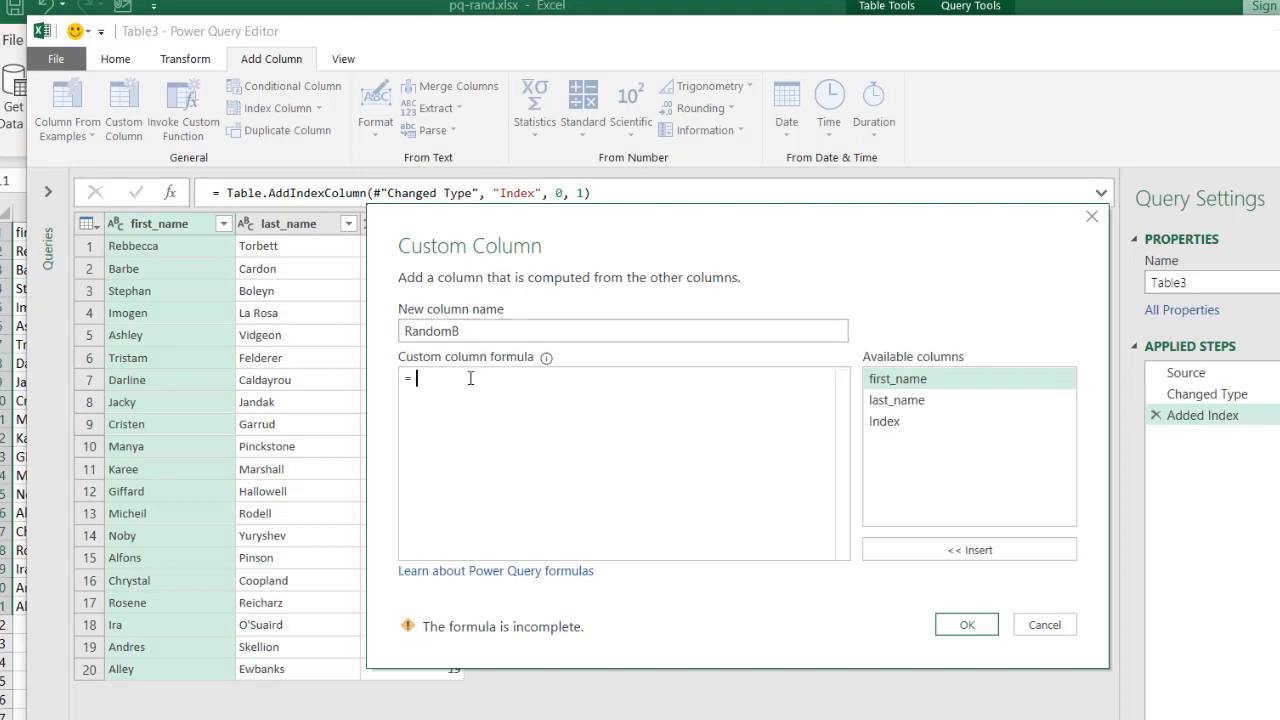
type("Number.RandomBetween(1, 5)")
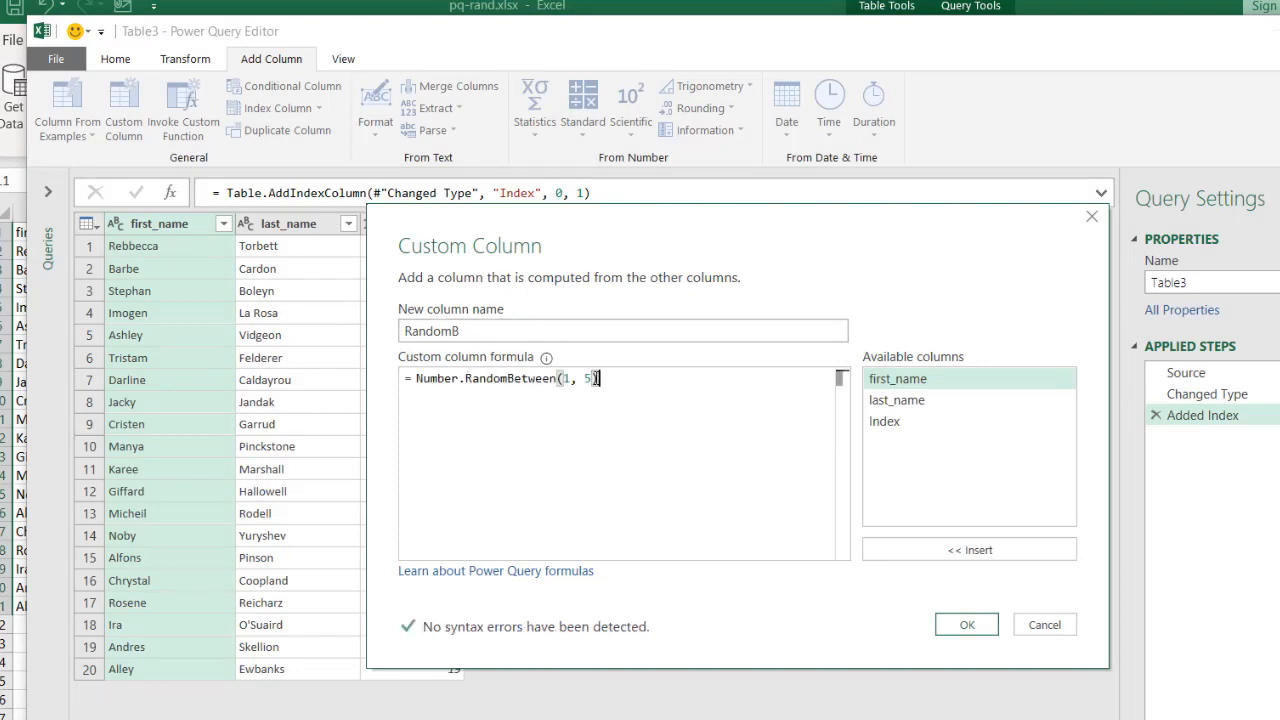
key("BackSpace")
key("BackSpace")
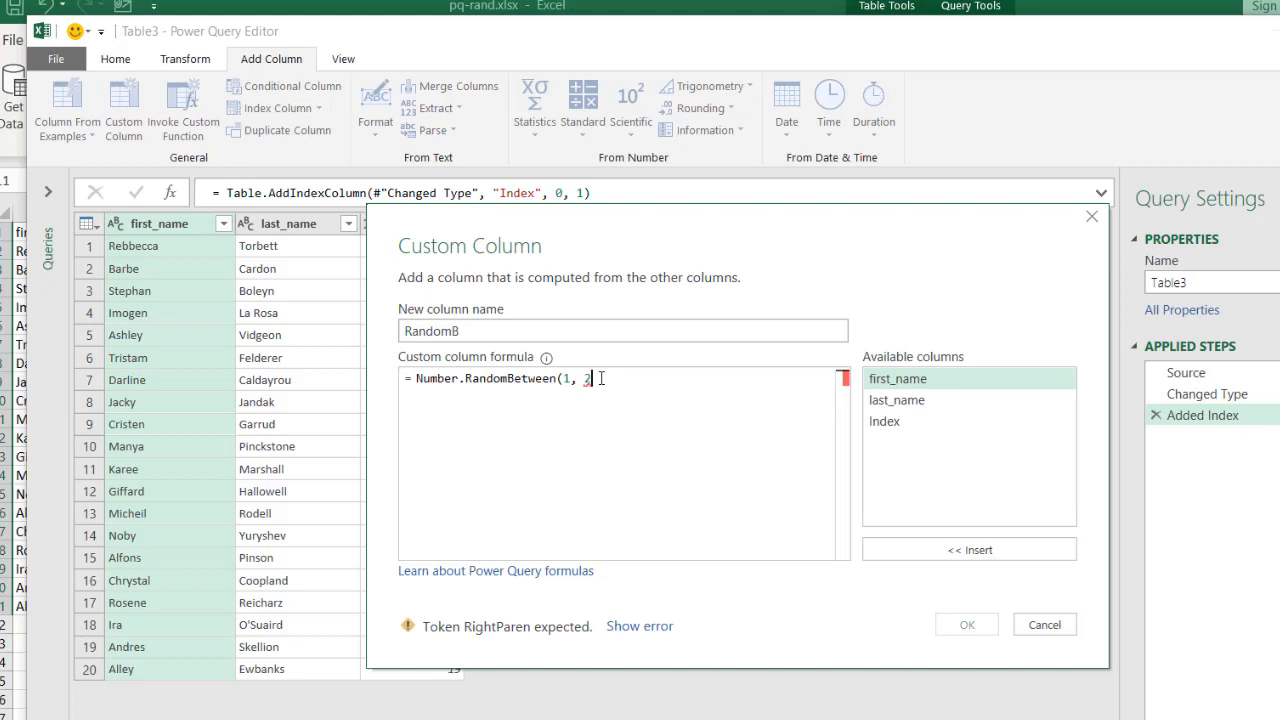
type("2)")
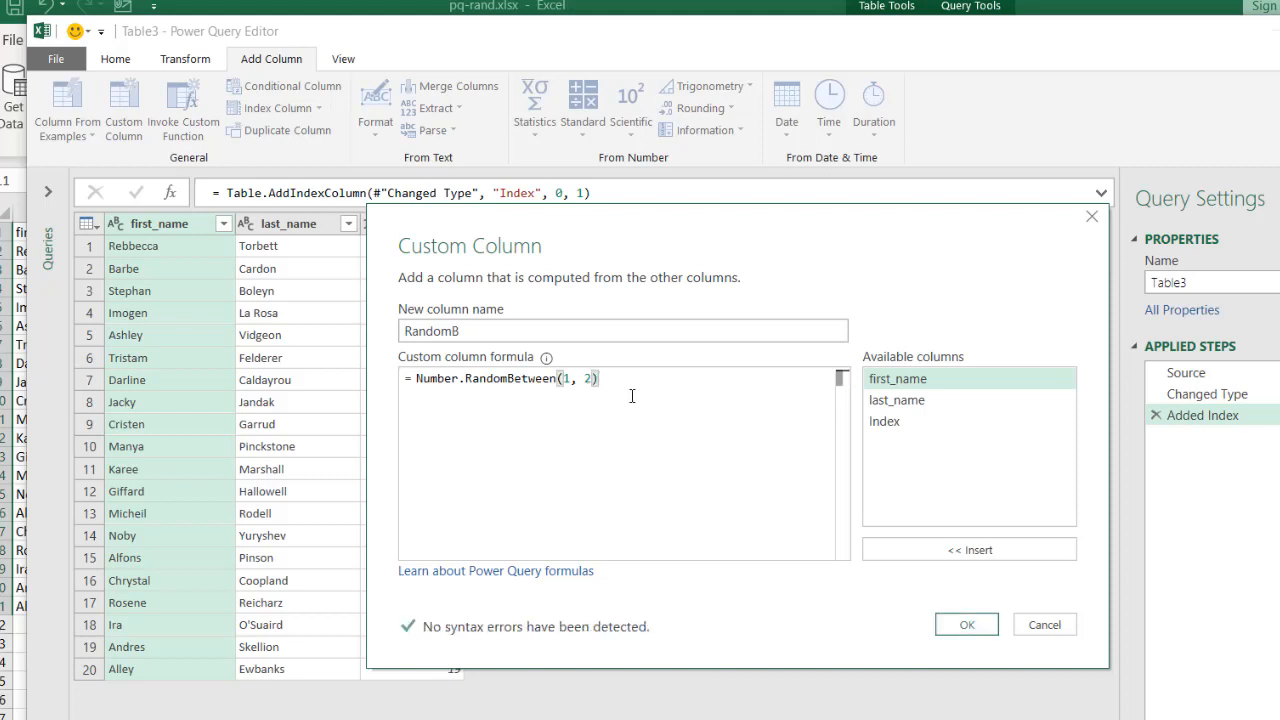
left_click(966, 624)
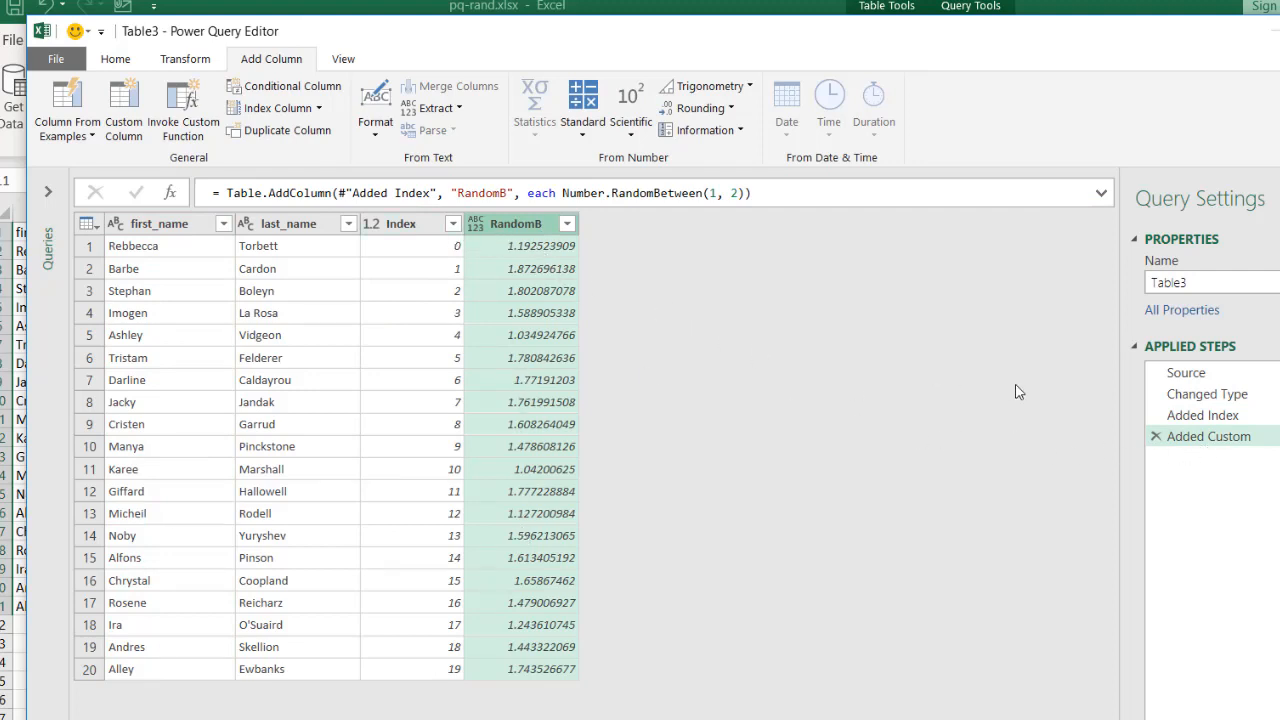
Add a second index column starting from 0 after RandomB and refresh the query preview
left_click(280, 108)
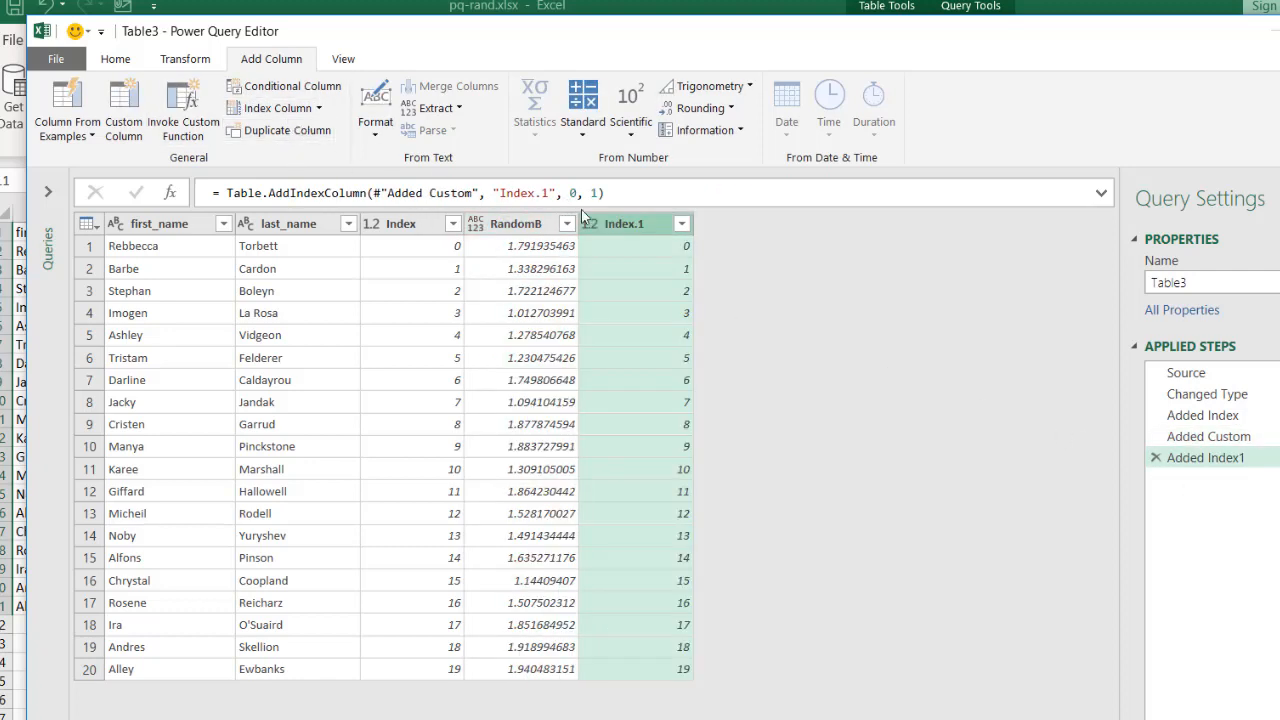
left_click(116, 60)
left_click(111, 110)
left_click(111, 110)
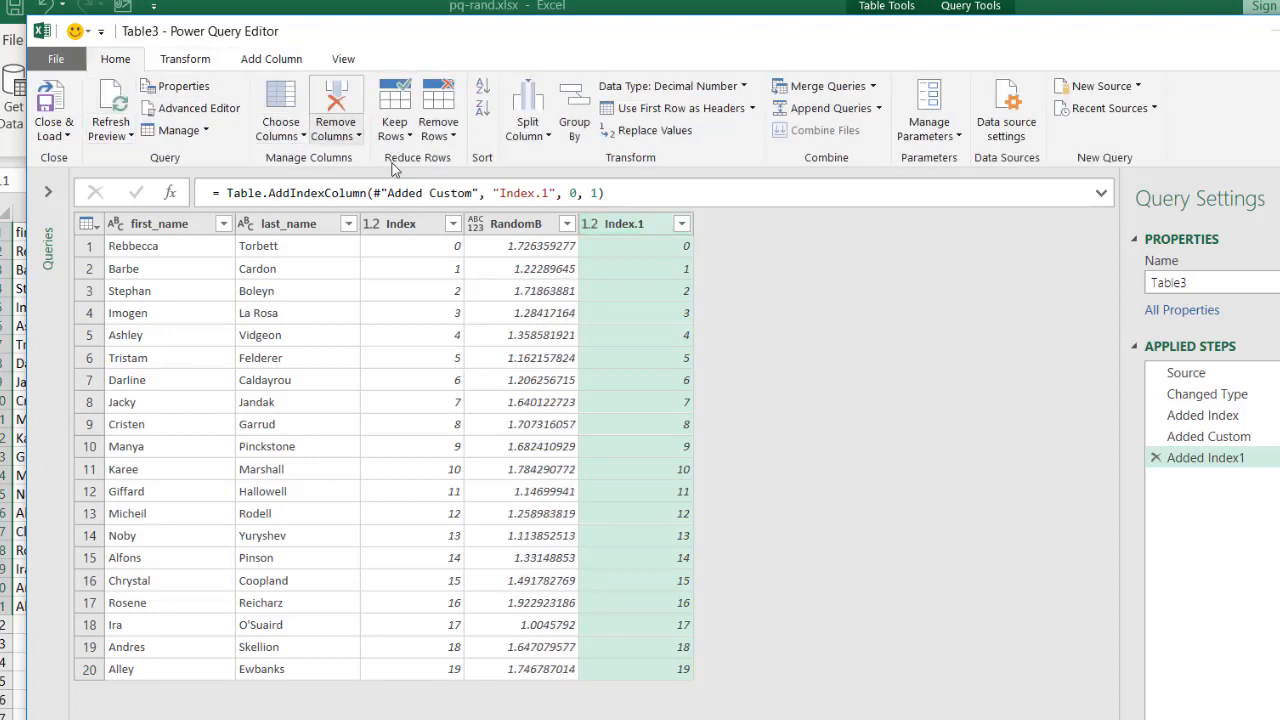
Change the RandomB column's data type to Whole Number and load the query back to the worksheet
left_click(476, 228)
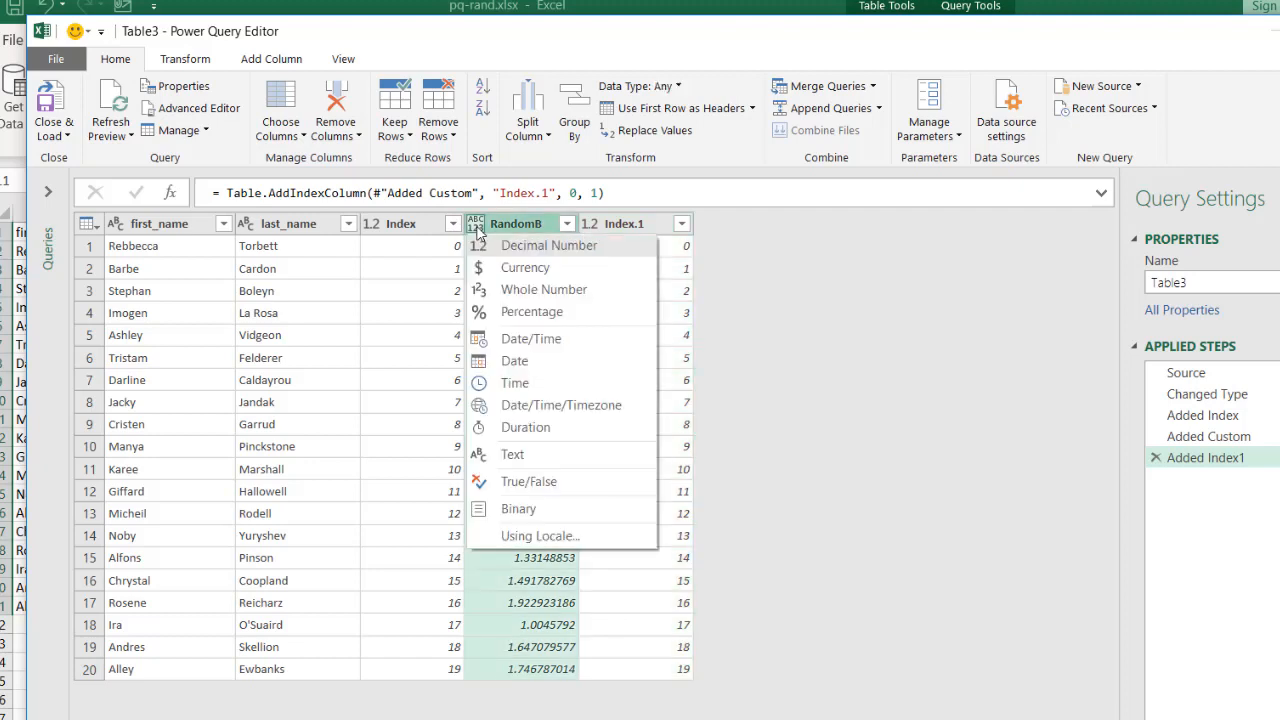
left_click(522, 290)
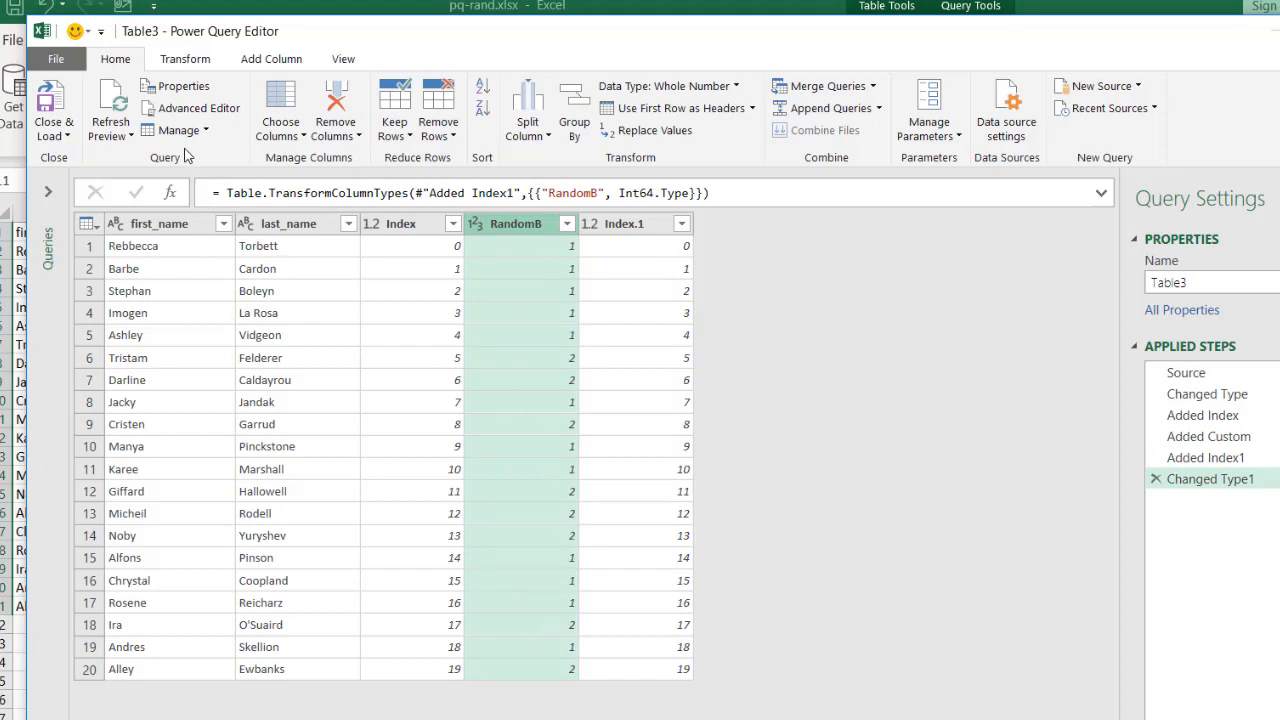
left_click(55, 92)
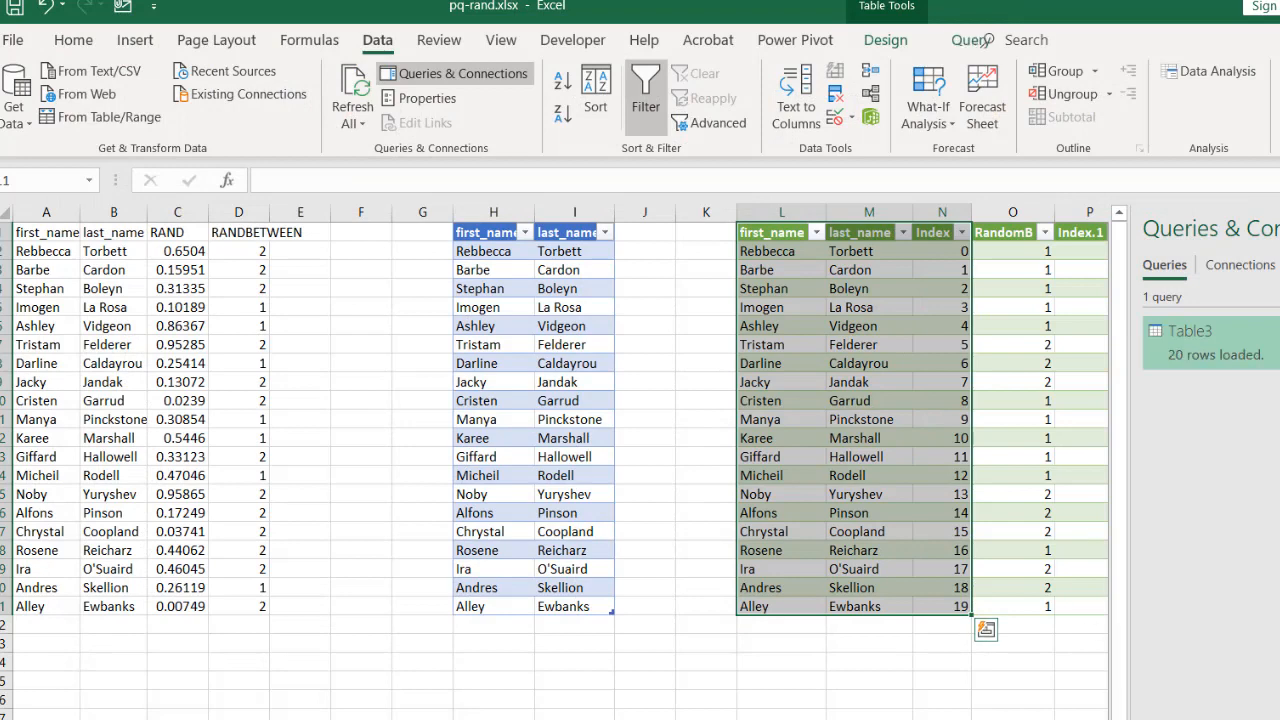
Refresh all the workbook's queries to regenerate the RandomB values in the loaded table
scroll(560, 460, "right", 1)
scroll(560, 460, "right", 1)
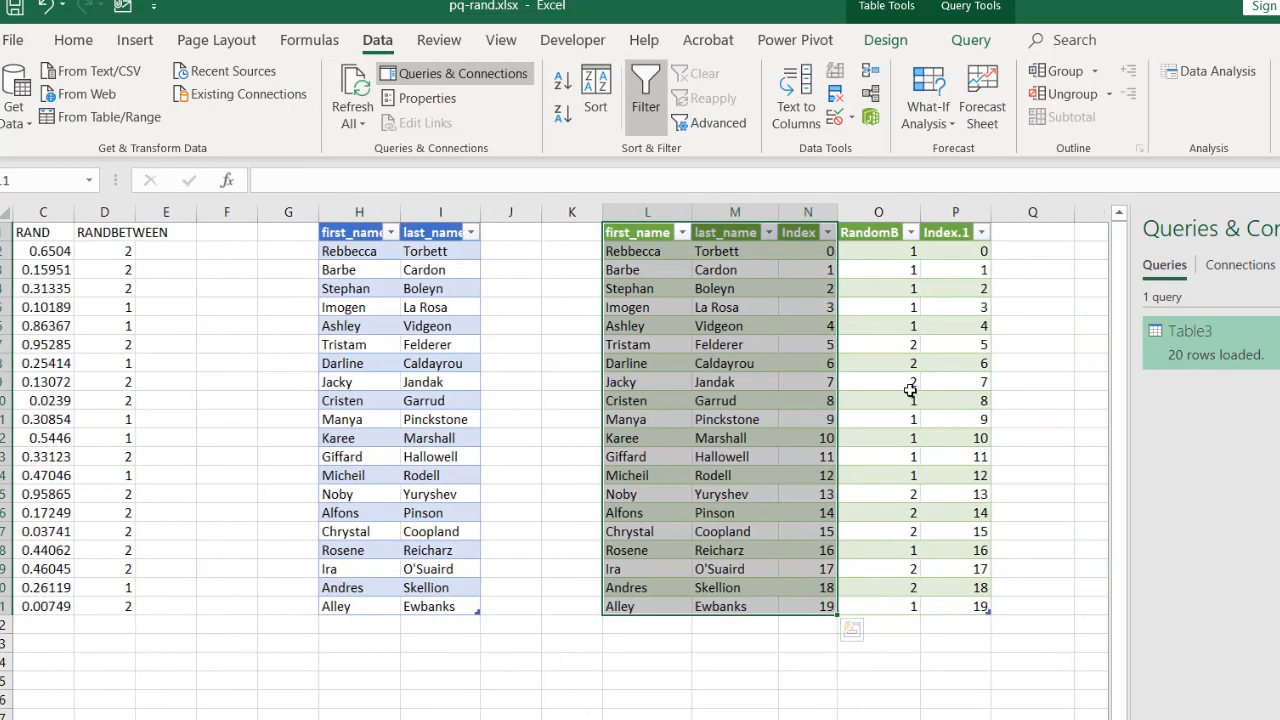
left_click(888, 694)
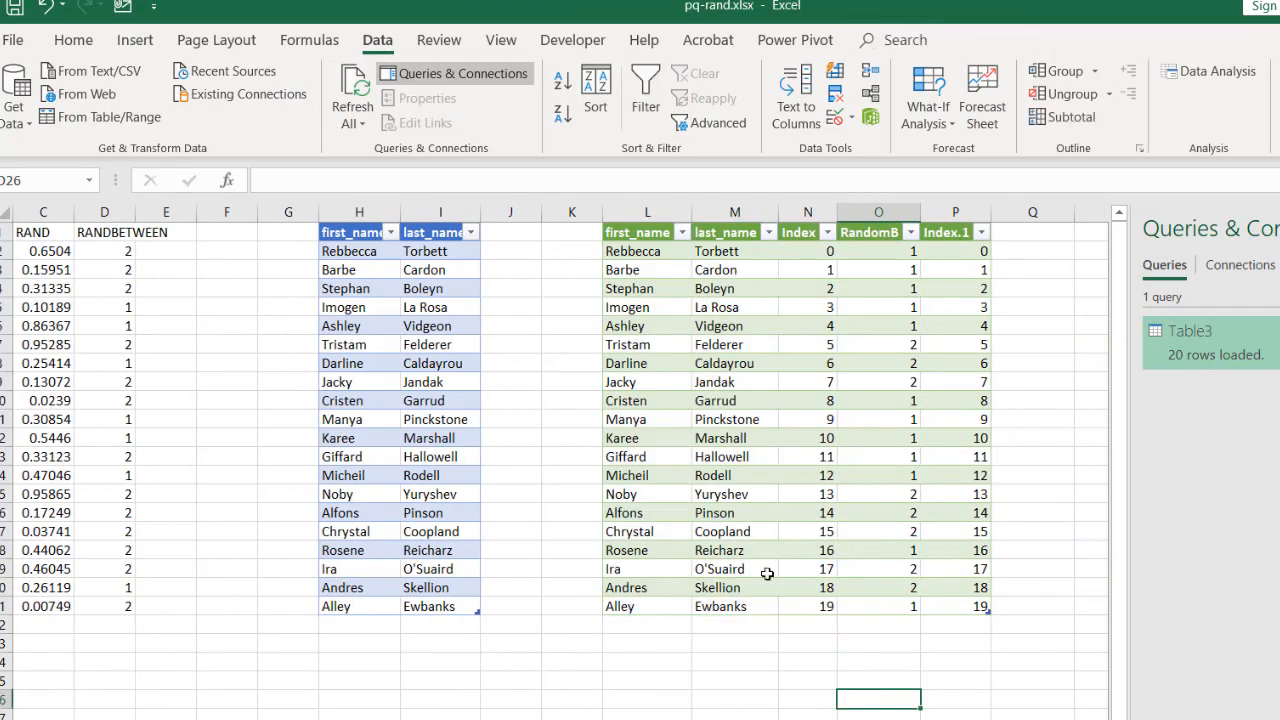
left_click(355, 85)
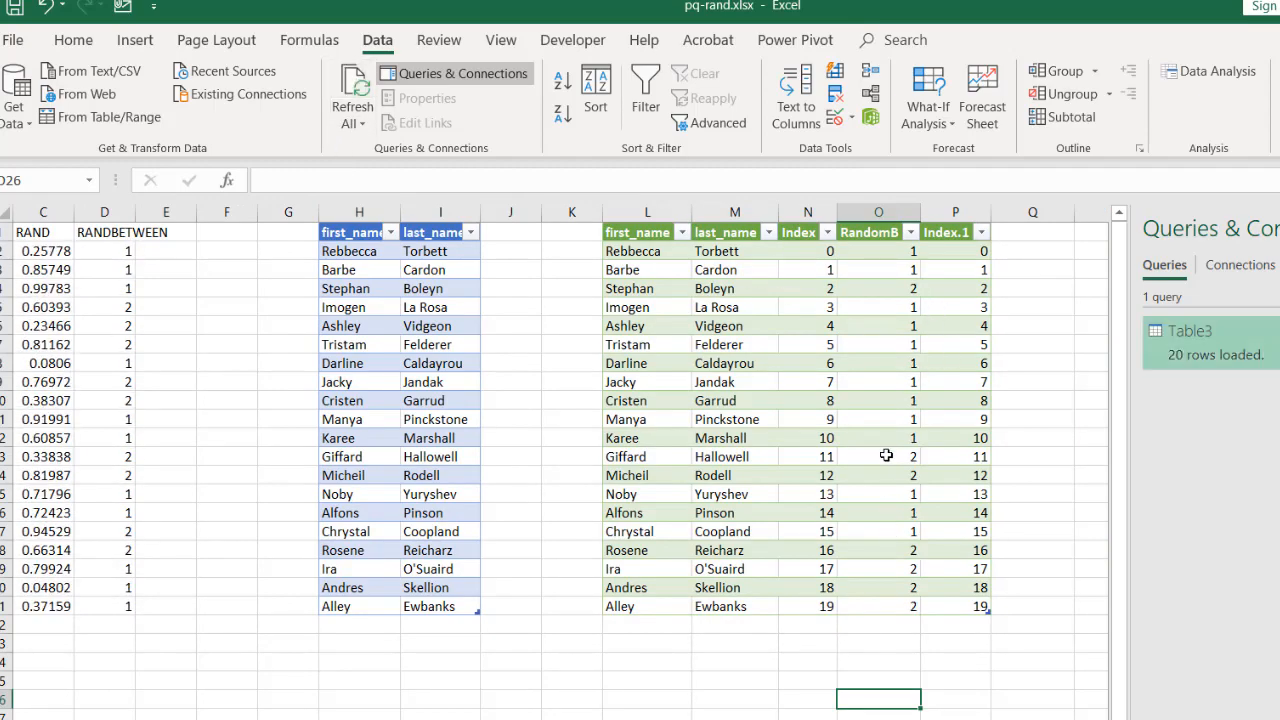
Edit the Table3 query to remove the Index and Index.1 columns, and load the result back to the worksheet
left_click(1240, 340)
right_click(1240, 340)
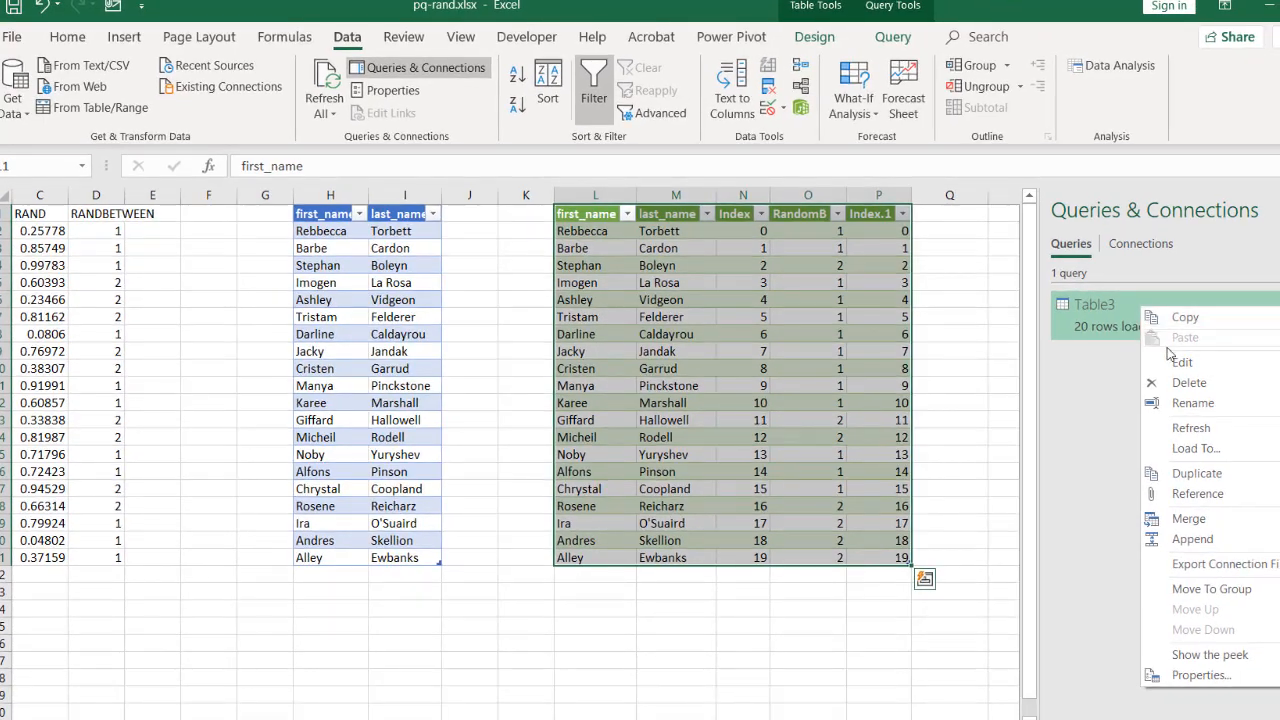
left_click(1177, 362)
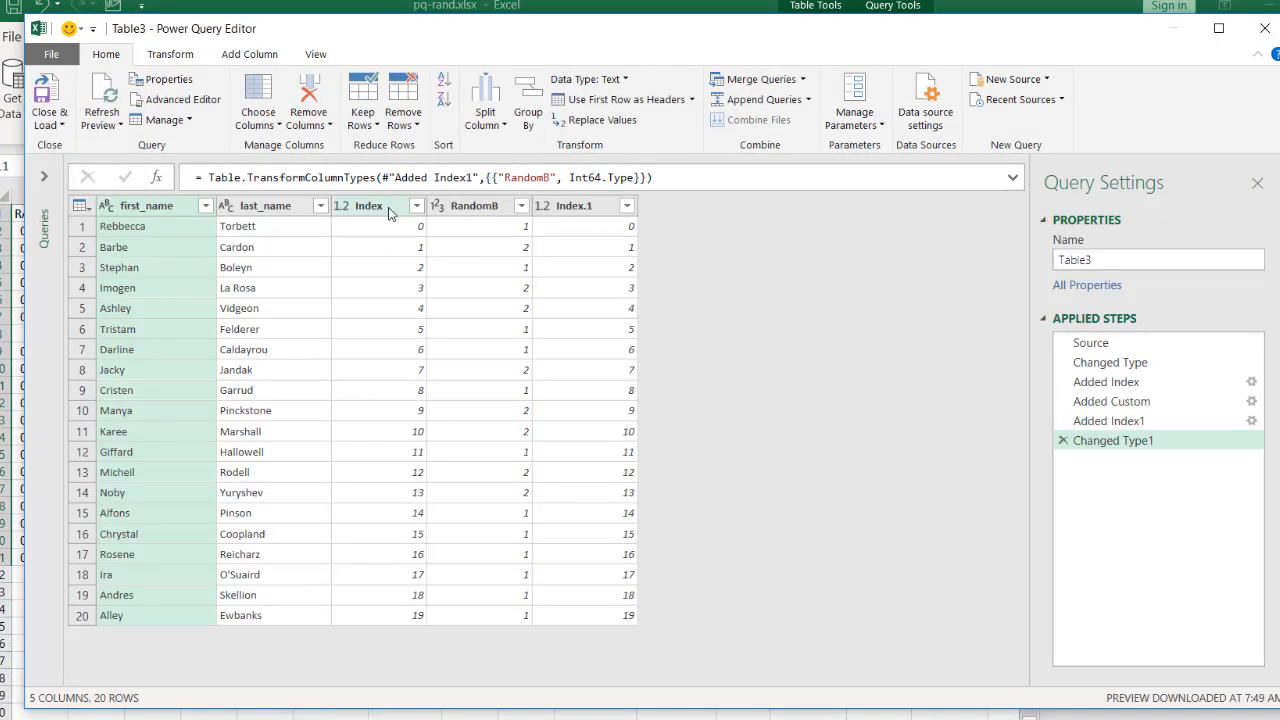
left_click(390, 207)
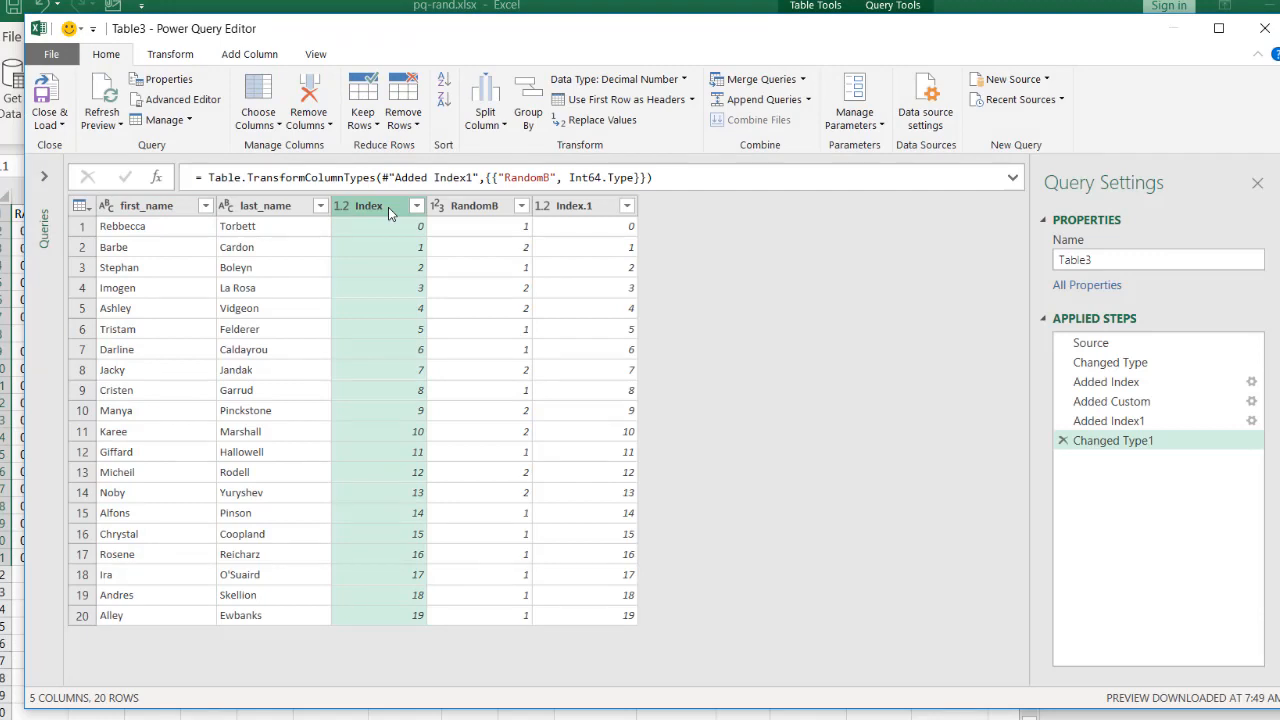
left_click(575, 207, "ctrl")
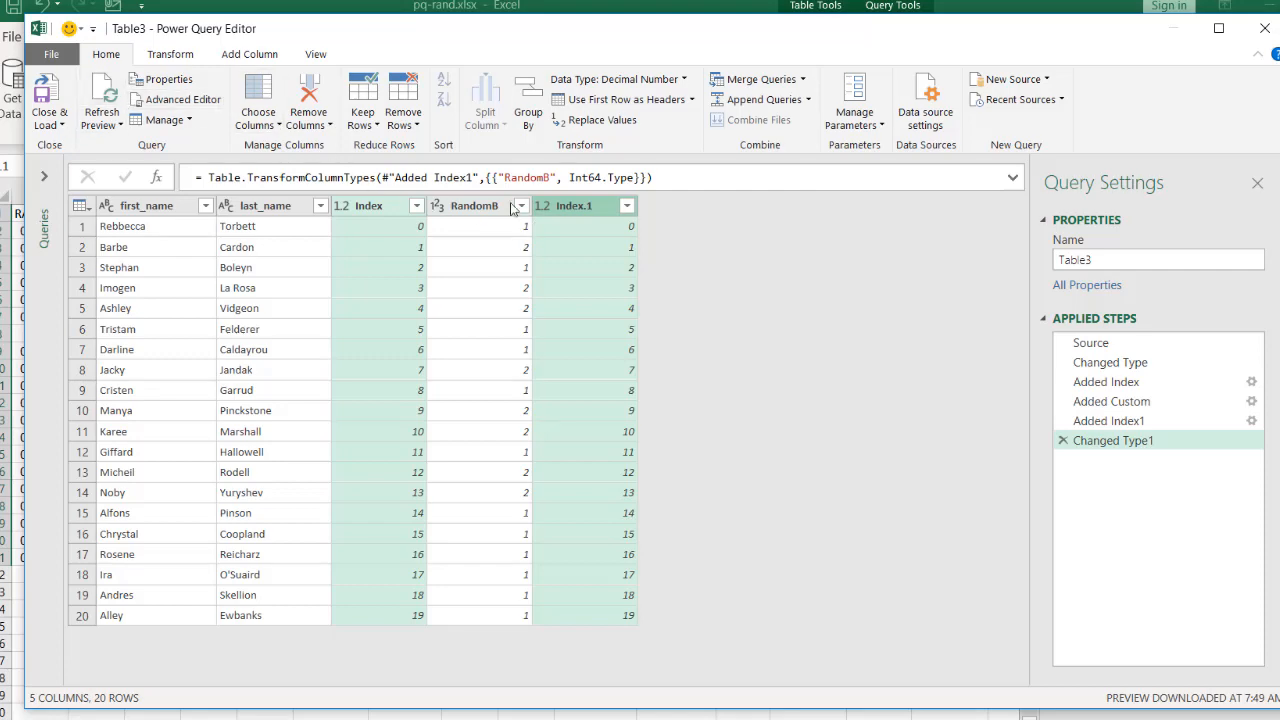
right_click(557, 208)
left_click(600, 240)
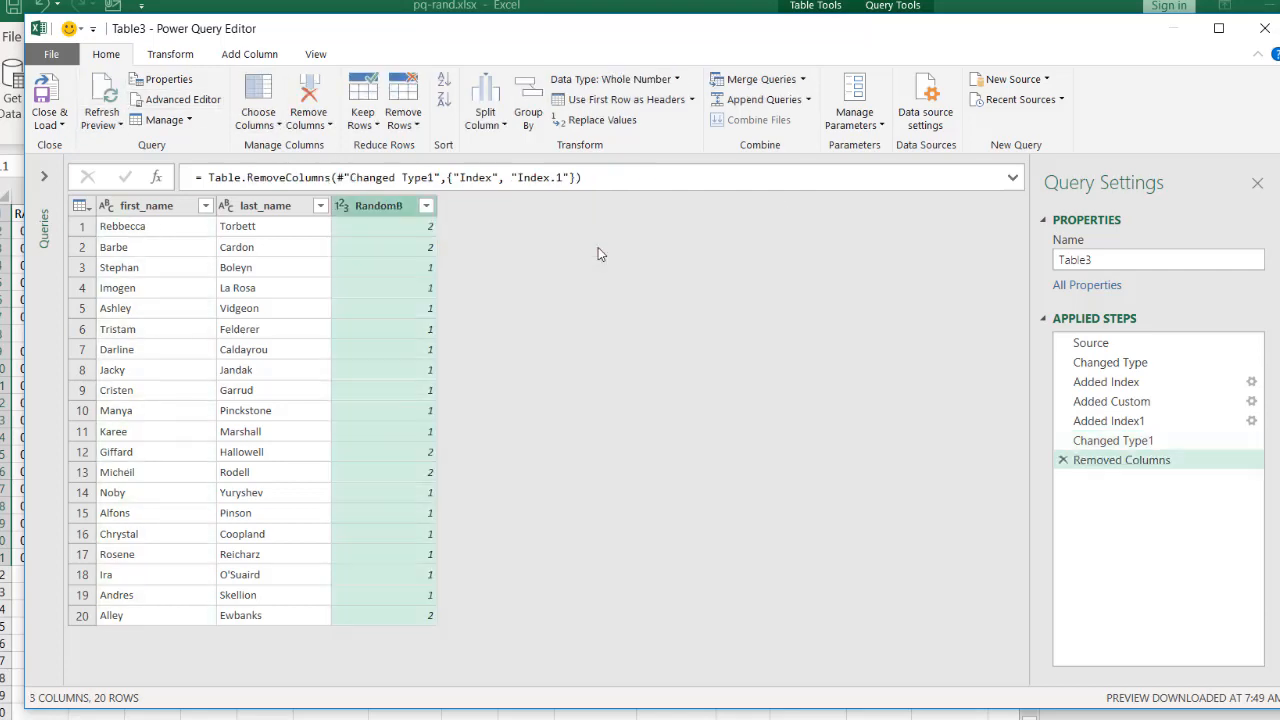
left_click(46, 92)
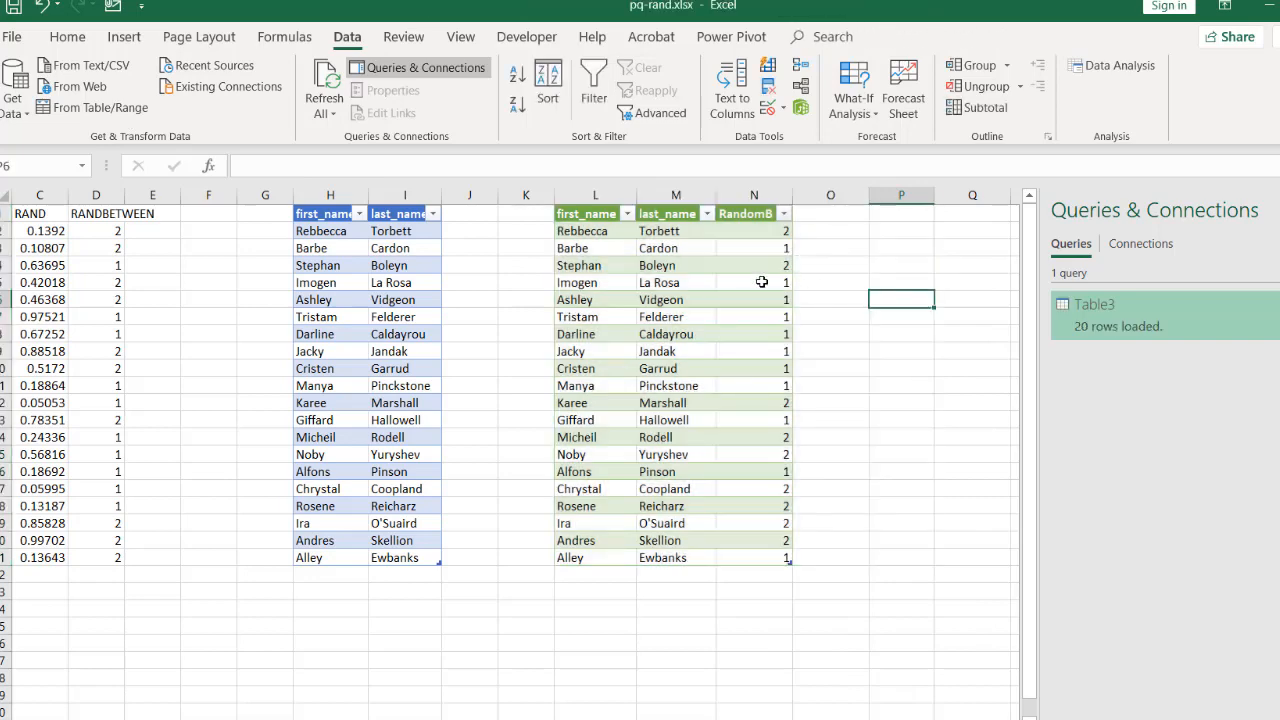
Refresh all queries several times to regenerate the random numbers in the loaded table without its index columns
left_click(336, 80)
left_click(337, 80)
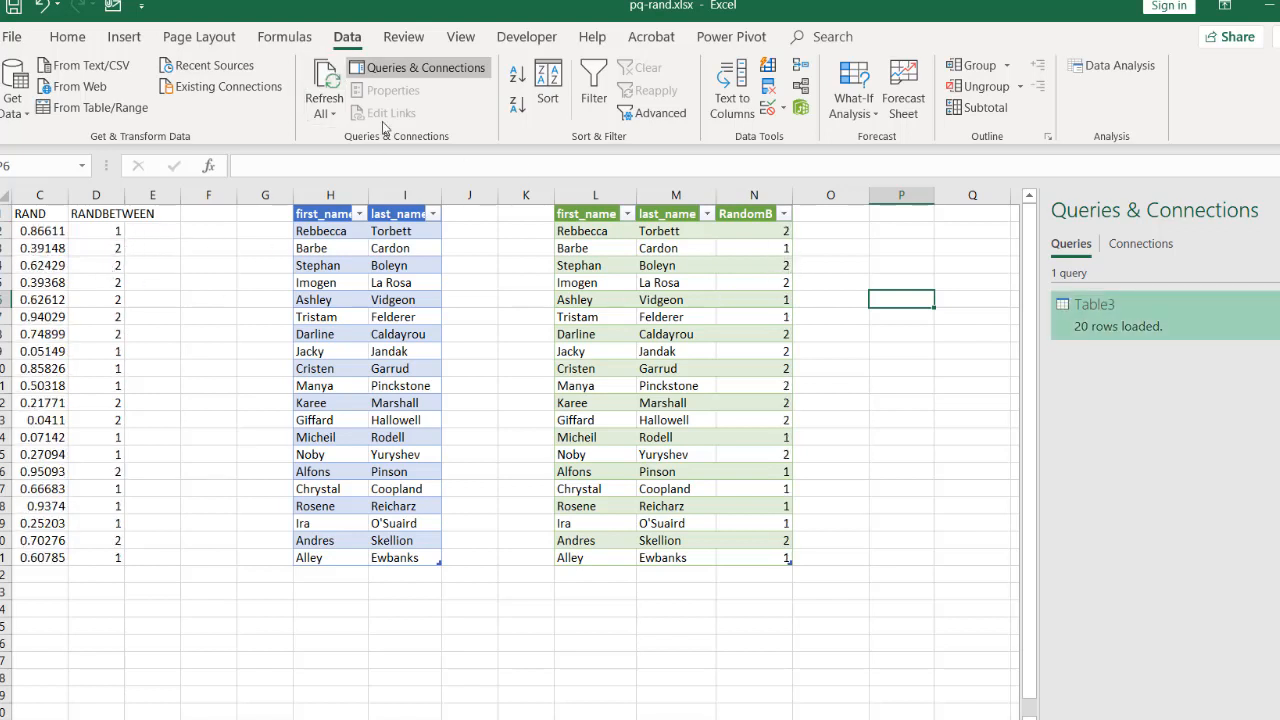
left_click(331, 78)
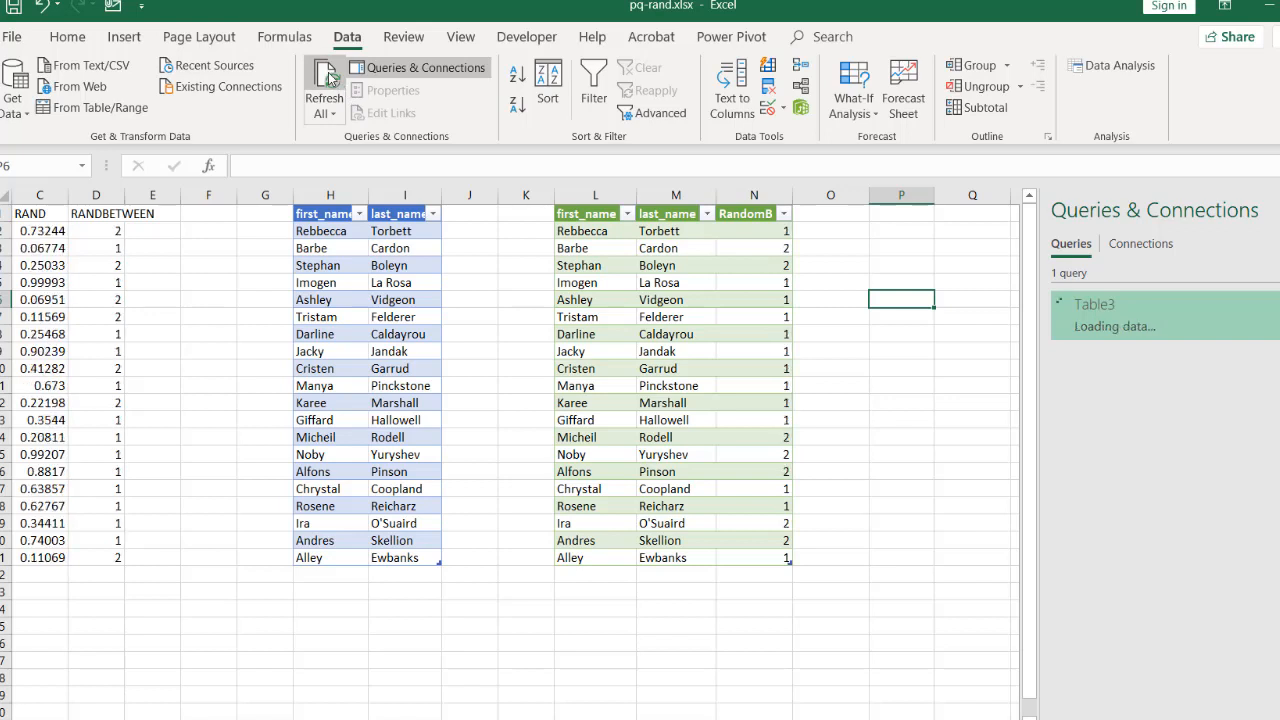
left_click(331, 78)
left_click(331, 78)
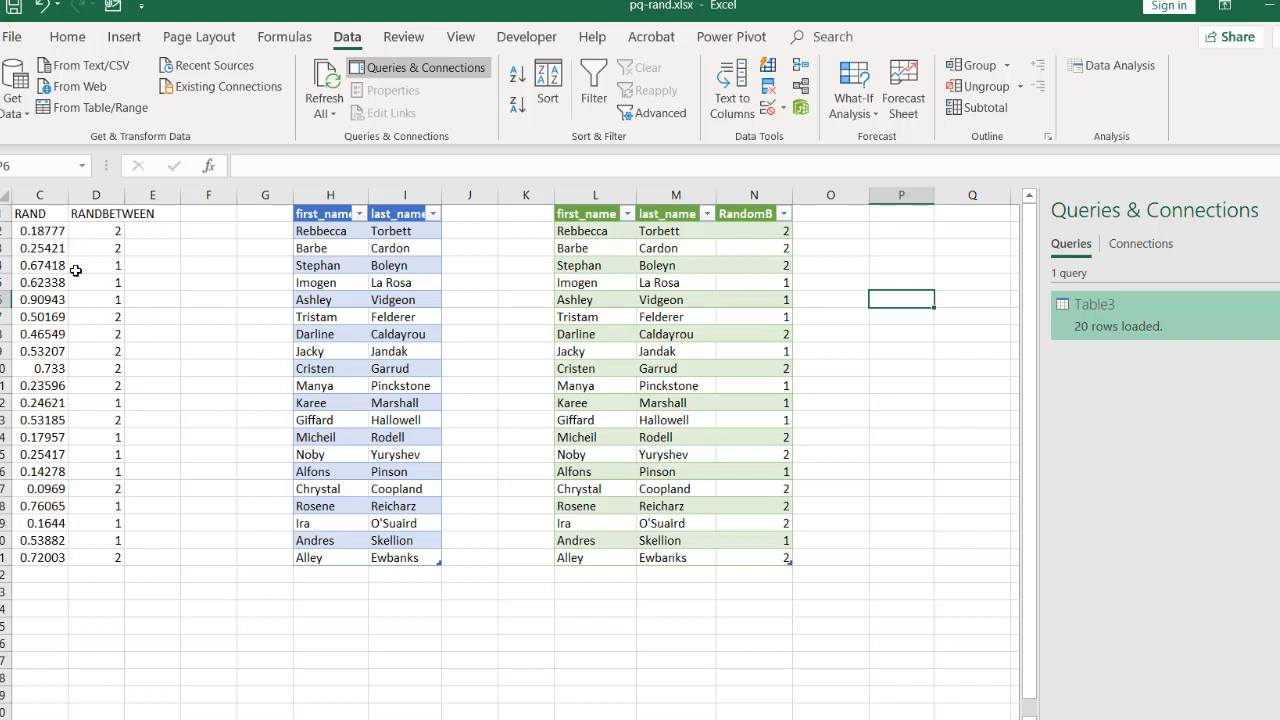
Compare the contents of RAND cell C3 with the first_name and RandomB cells in the loaded query table
left_click(55, 249)
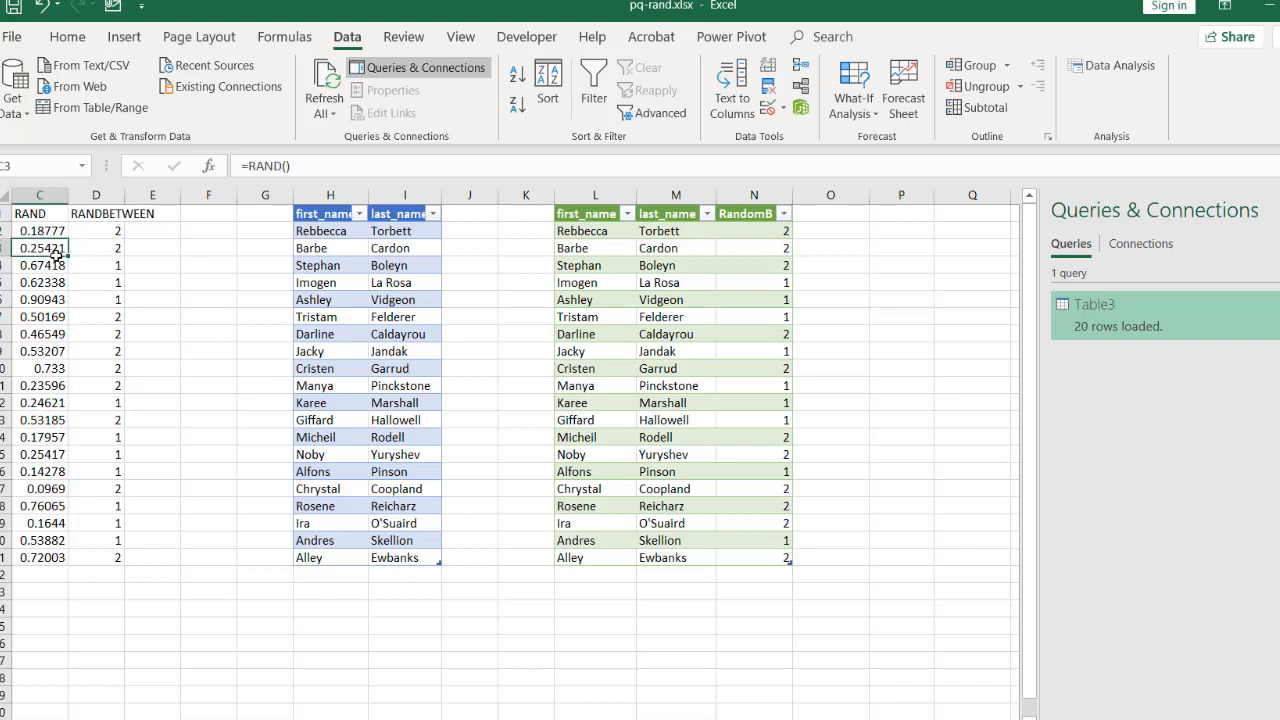
left_click(632, 355)
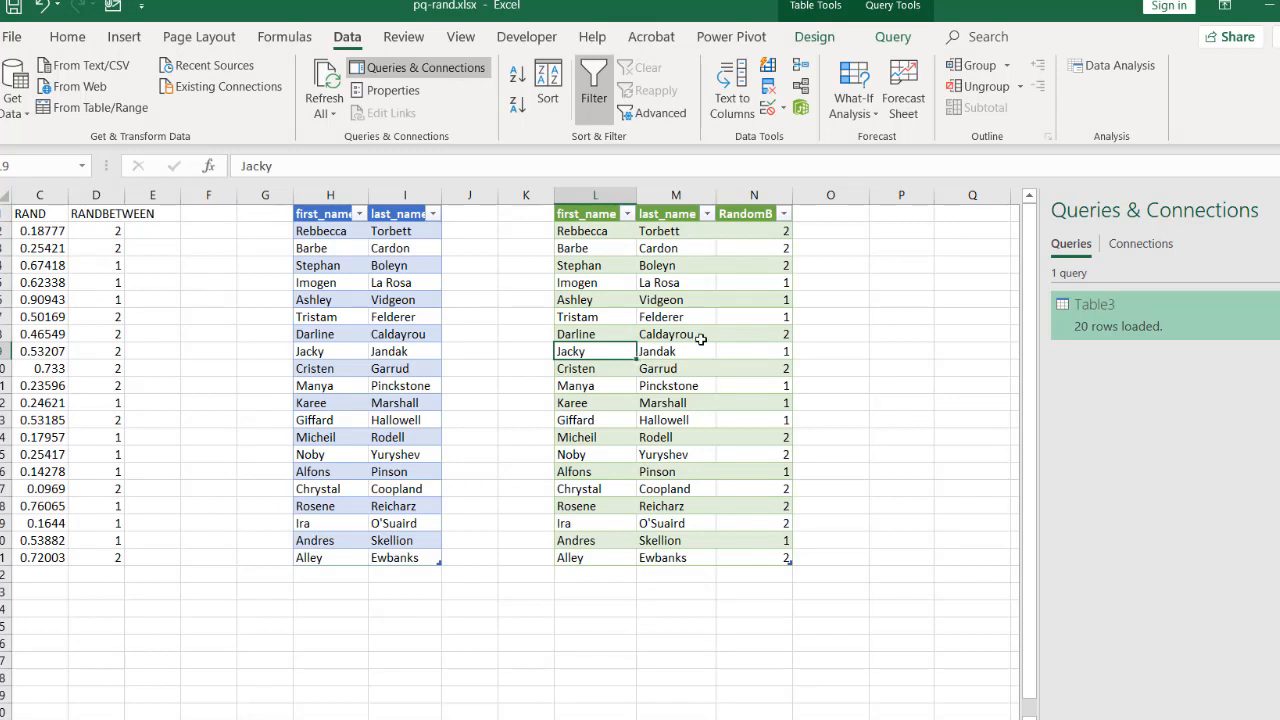
left_click(763, 316)
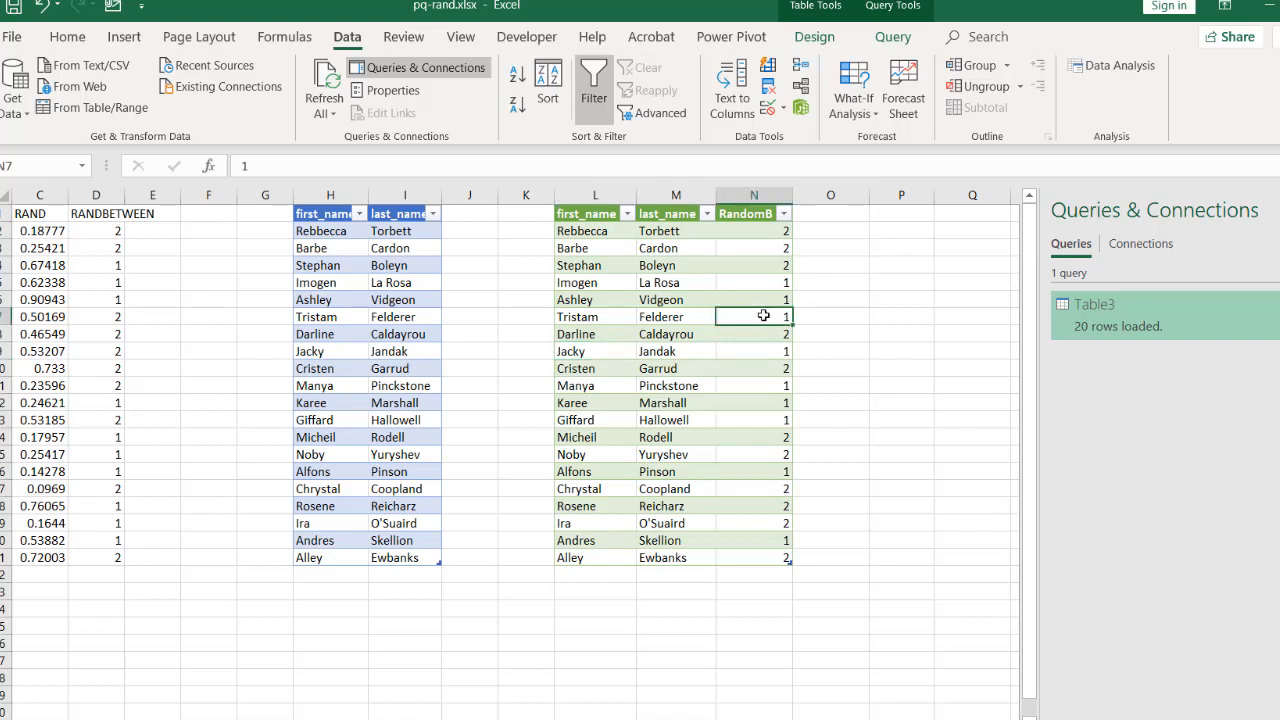